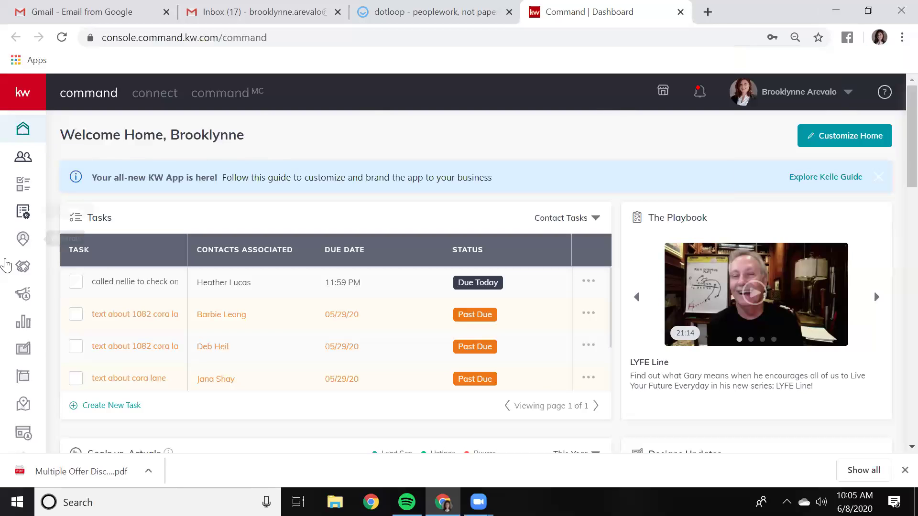
Dismiss the Chrome downloads bar and go to the Consumer section from the dashboard
{"action": "scroll", "coordinate": [23, 266], "scroll_direction": "down", "scroll_amount": 2}
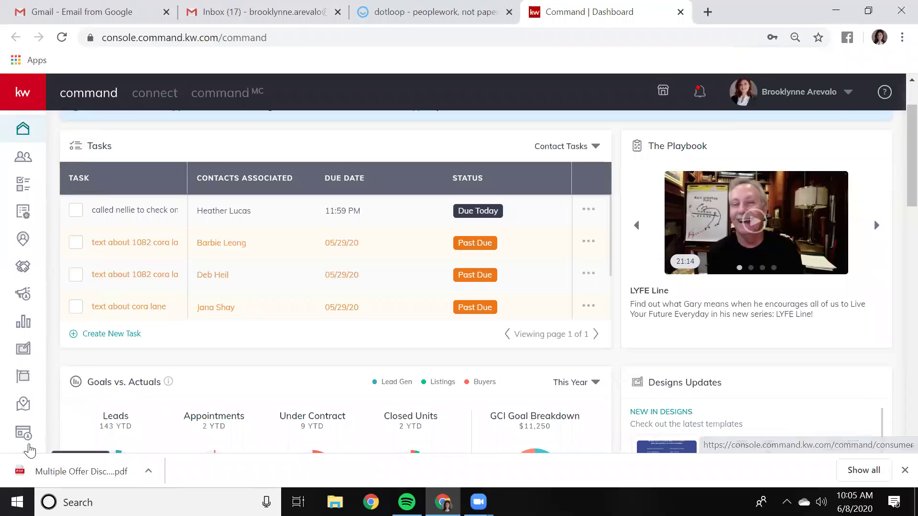
{"action": "left_click", "coordinate": [905, 470]}
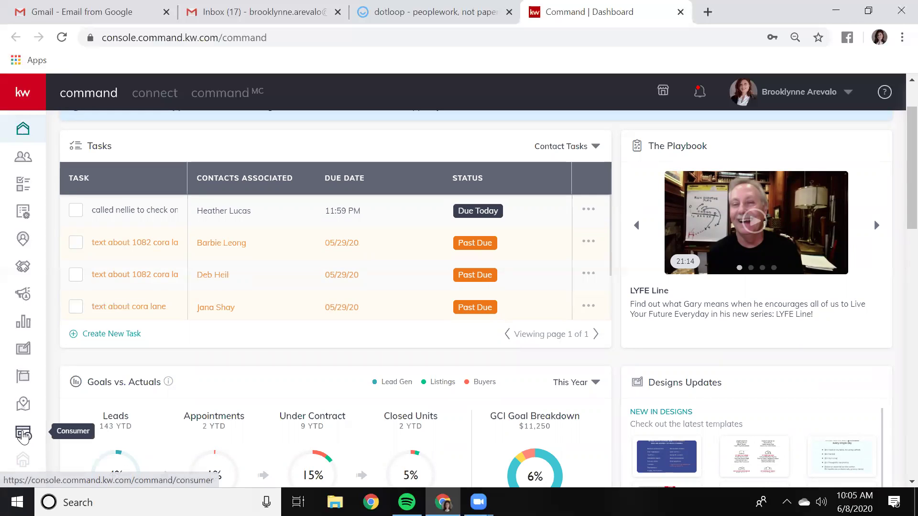
{"action": "left_click", "coordinate": [22, 435]}
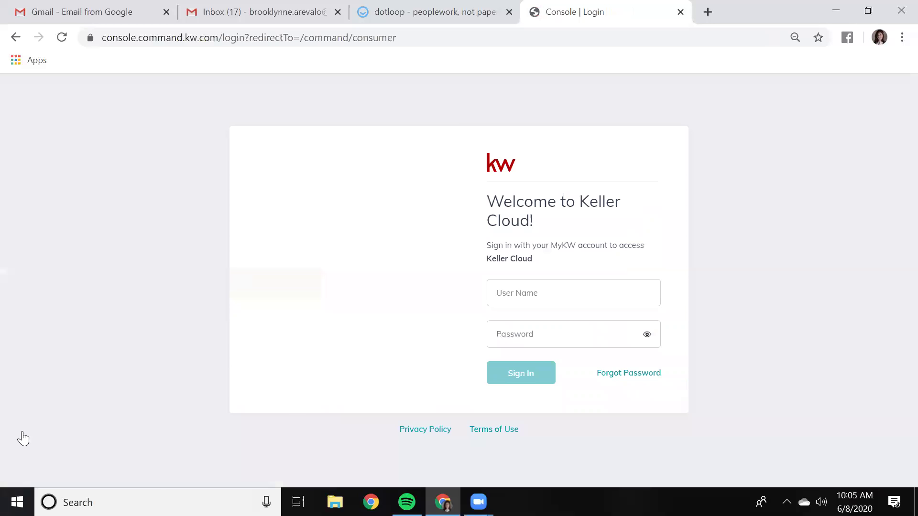
Sign in to KW Command with the saved username and the account password
{"action": "left_click", "coordinate": [553, 297]}
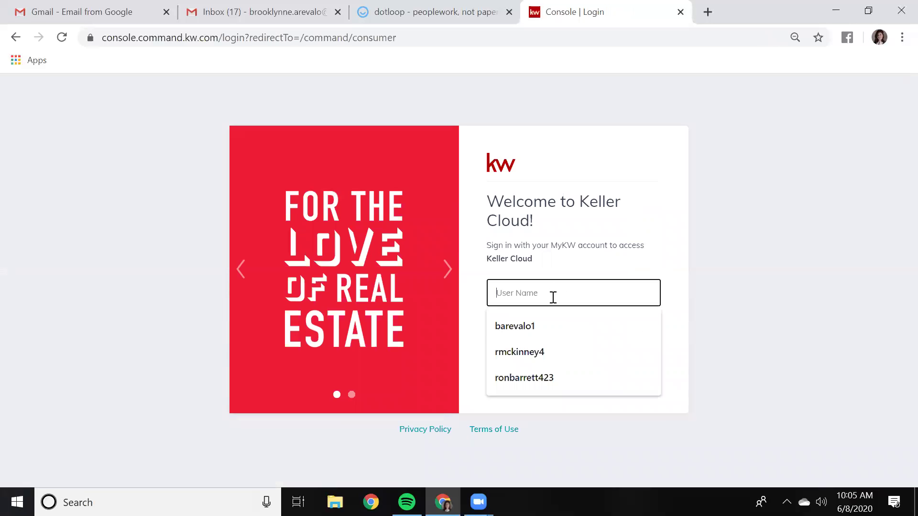
{"action": "left_click", "coordinate": [552, 324]}
{"action": "left_click", "coordinate": [553, 336]}
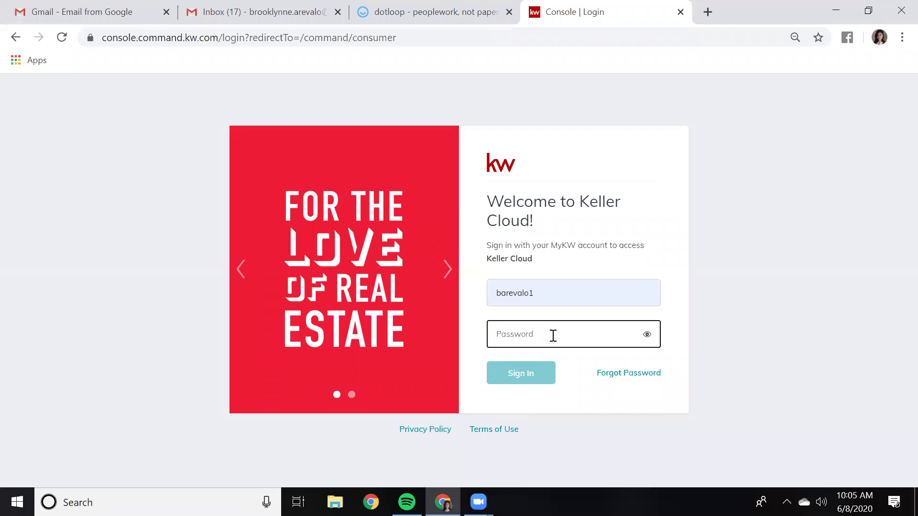
{"action": "type", "text": "•••••••••"}
{"action": "key", "text": "Return"}
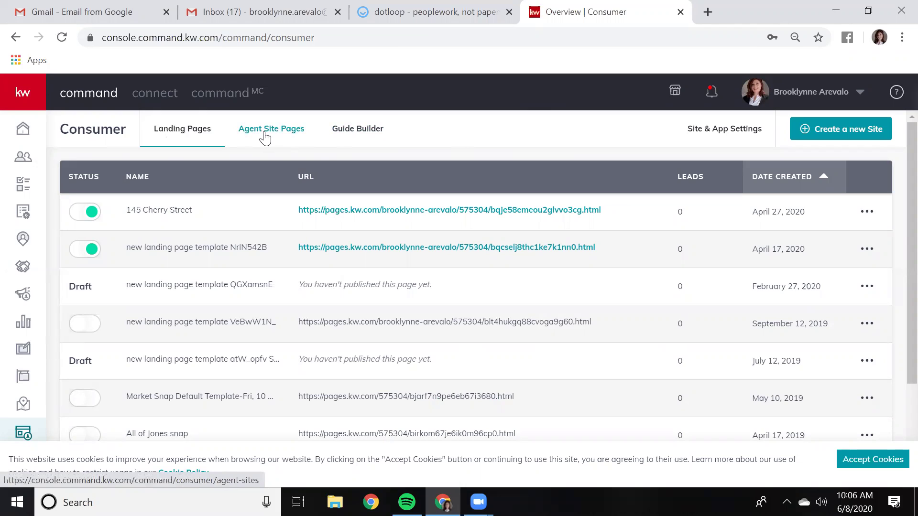
Switch to the Agent Site Pages list and open the profile account menu
{"action": "left_click", "coordinate": [265, 138]}
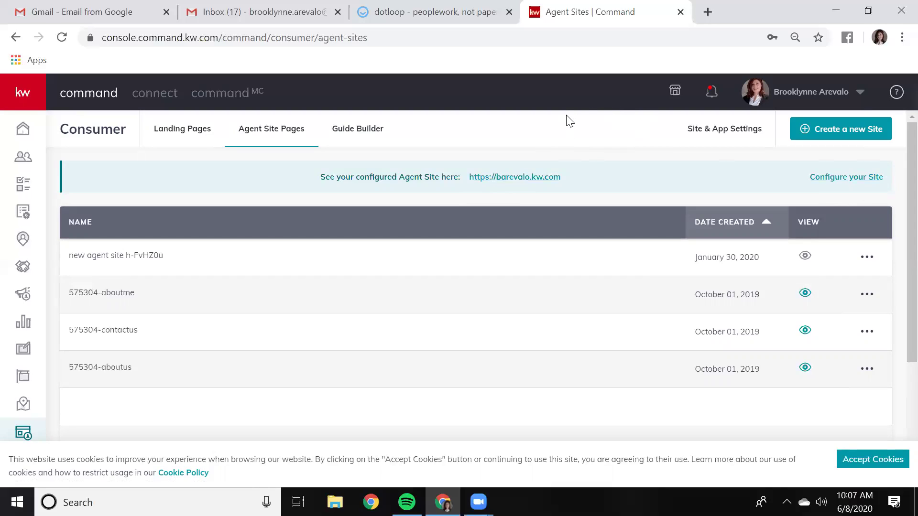
{"action": "left_click", "coordinate": [861, 95]}
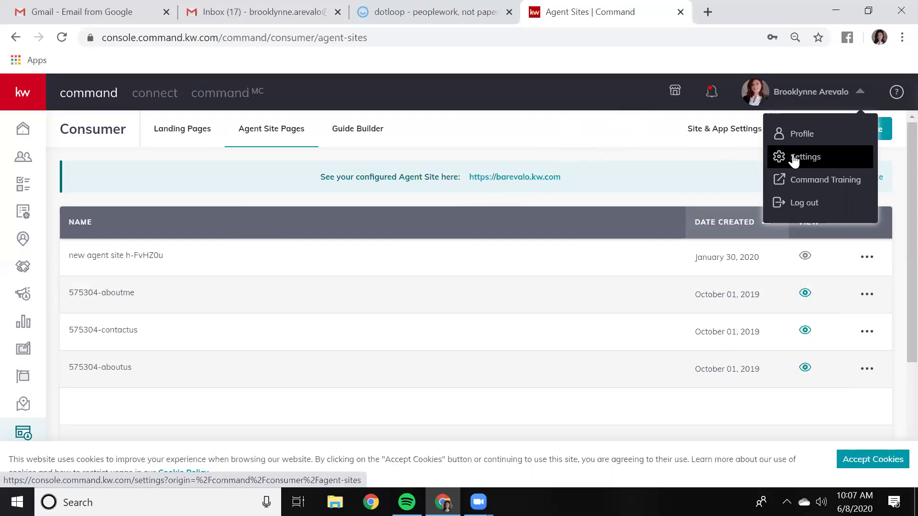
Go to Settings, accept cookies, and open Marketing Profile under Connect Settings
{"action": "left_click", "coordinate": [793, 159]}
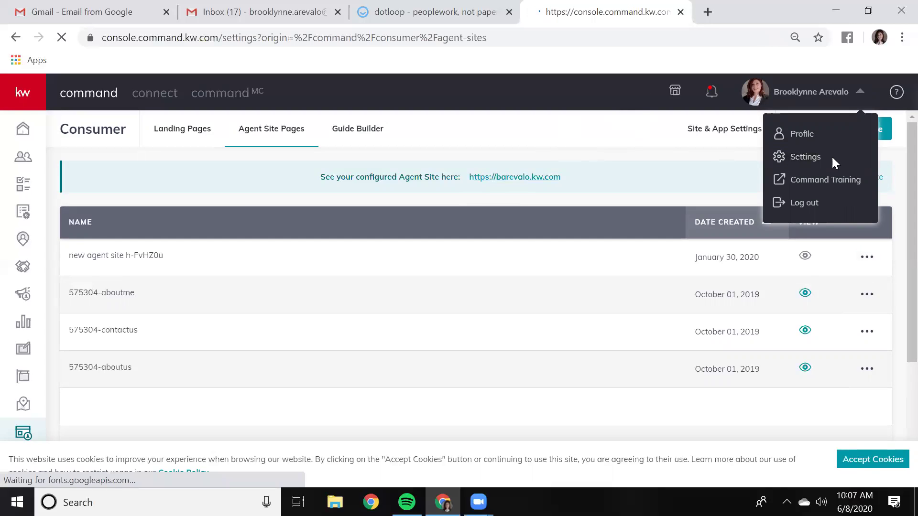
{"action": "left_click", "coordinate": [851, 458]}
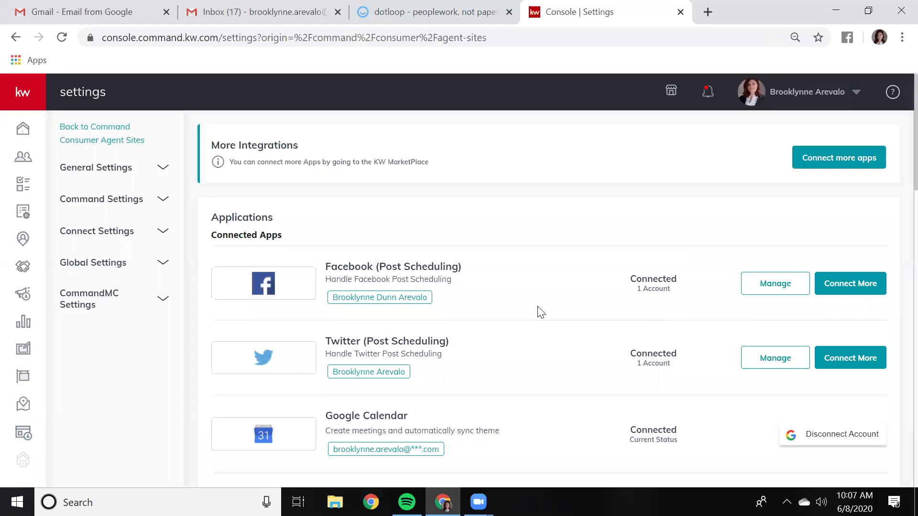
{"action": "left_click", "coordinate": [163, 202]}
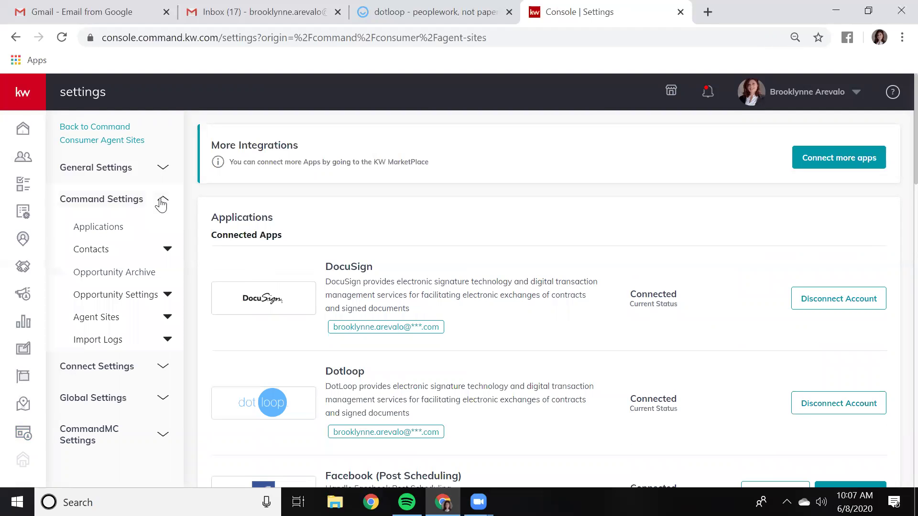
{"action": "left_click", "coordinate": [161, 202]}
{"action": "left_click", "coordinate": [168, 233]}
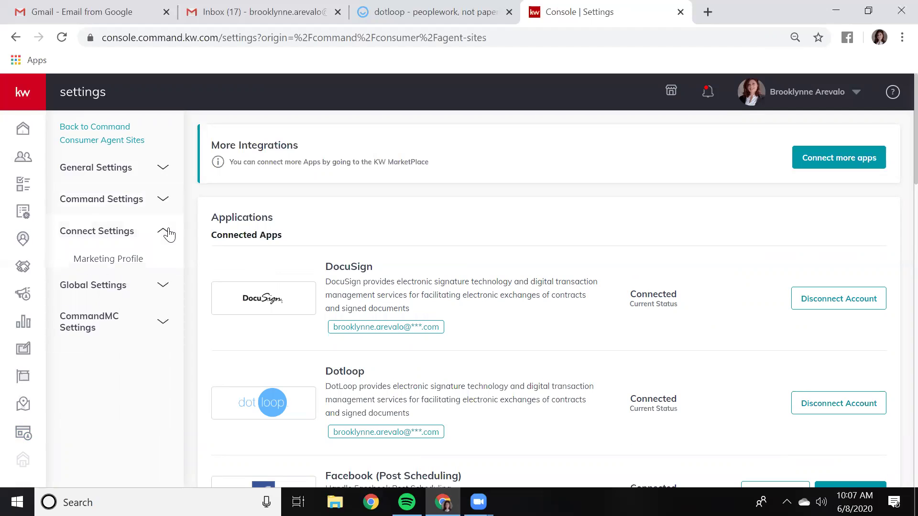
{"action": "left_click", "coordinate": [119, 266]}
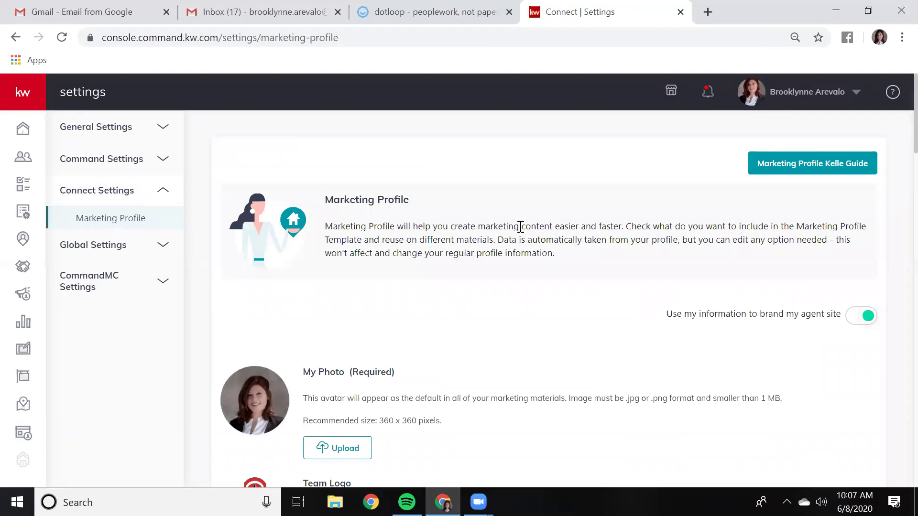
{"action": "scroll", "coordinate": [522, 239], "scroll_direction": "down", "scroll_amount": 8}
{"action": "scroll", "coordinate": [526, 247], "scroll_direction": "down", "scroll_amount": 12}
{"action": "scroll", "coordinate": [523, 243], "scroll_direction": "down", "scroll_amount": 2}
{"action": "scroll", "coordinate": [524, 244], "scroll_direction": "up", "scroll_amount": 3}
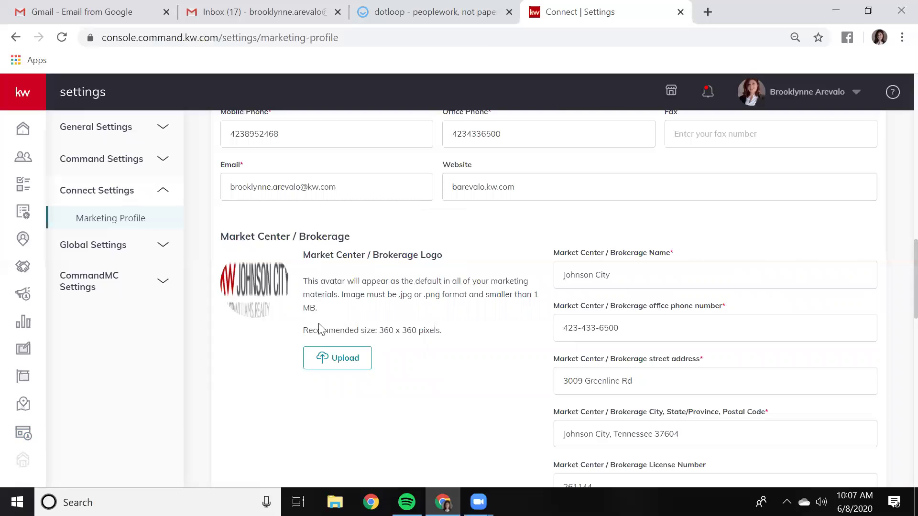
{"action": "scroll", "coordinate": [524, 344], "scroll_direction": "down", "scroll_amount": 4}
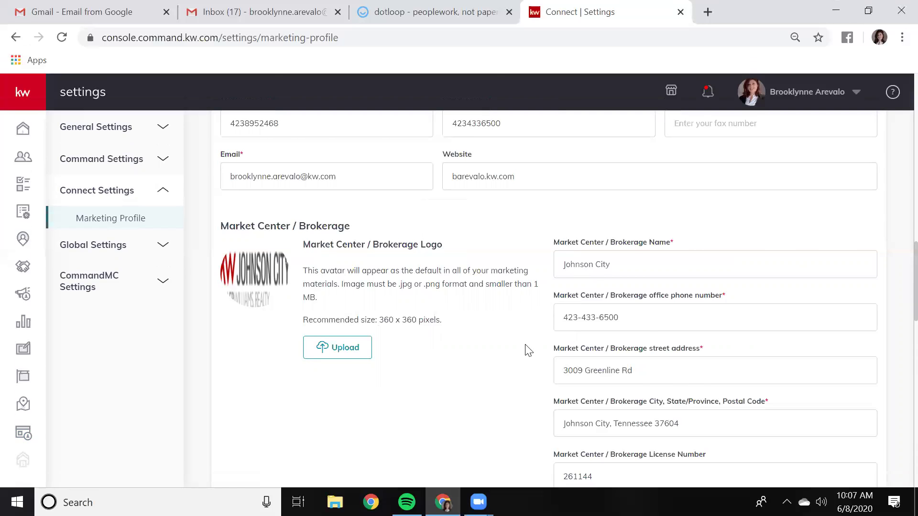
{"action": "scroll", "coordinate": [526, 352], "scroll_direction": "down", "scroll_amount": 13}
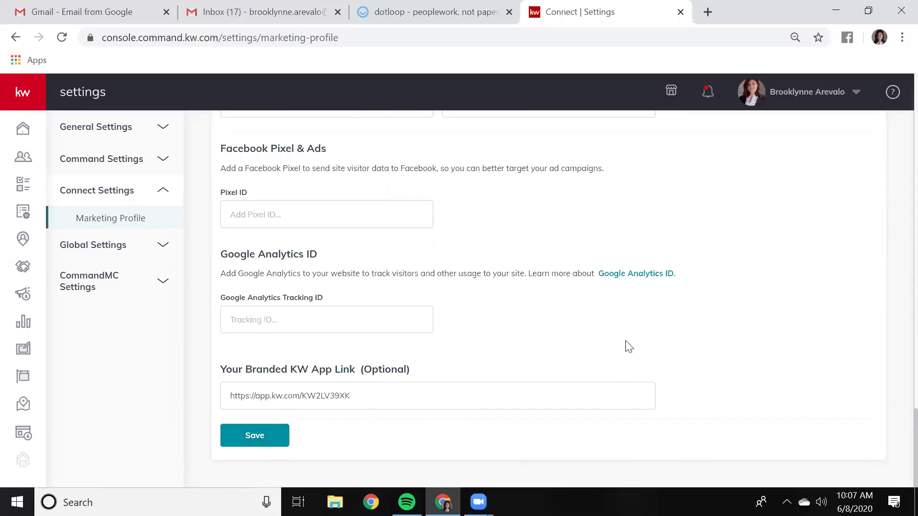
{"action": "scroll", "coordinate": [626, 346], "scroll_direction": "up", "scroll_amount": 16}
{"action": "scroll", "coordinate": [630, 348], "scroll_direction": "up", "scroll_amount": 10}
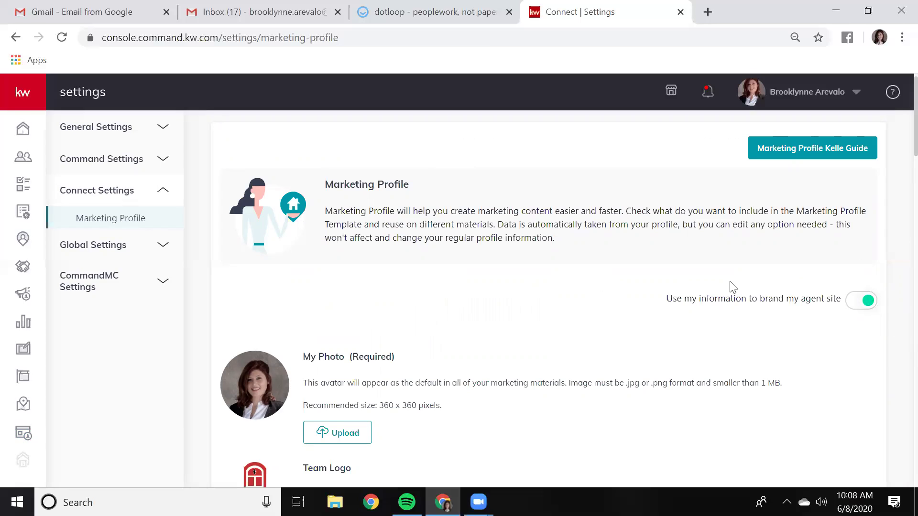
{"action": "scroll", "coordinate": [733, 287], "scroll_direction": "up", "scroll_amount": 1}
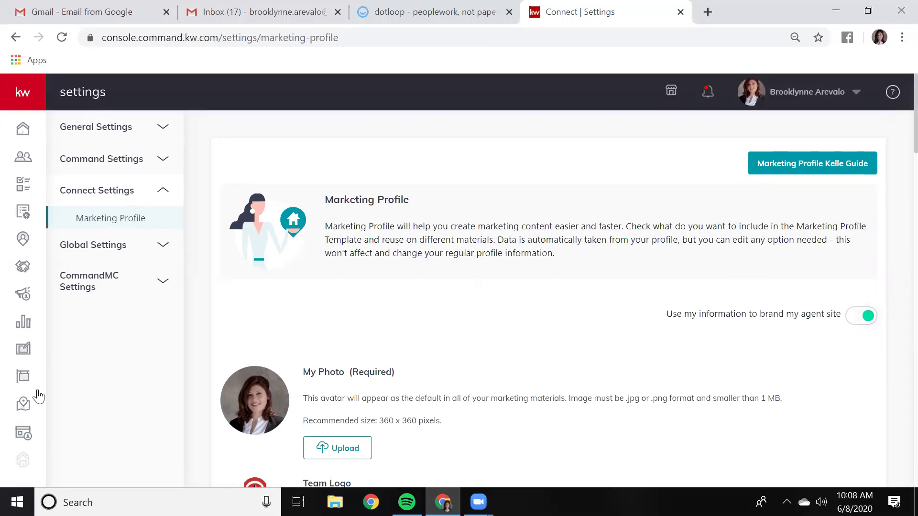
Return to Consumer > Agent Site Pages and start configuring the agent site
{"action": "left_click", "coordinate": [23, 436]}
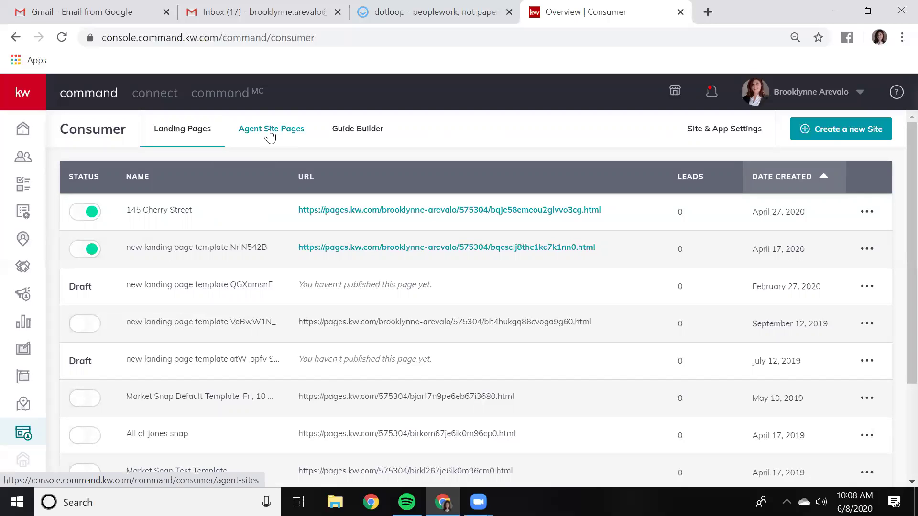
{"action": "left_click", "coordinate": [270, 136]}
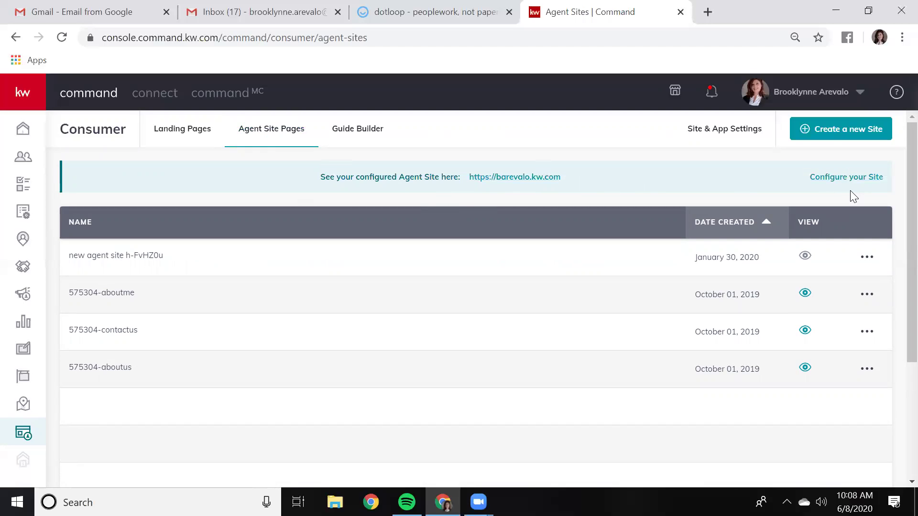
{"action": "scroll", "coordinate": [851, 191], "scroll_direction": "down", "scroll_amount": 3}
{"action": "scroll", "coordinate": [851, 191], "scroll_direction": "up", "scroll_amount": 4}
{"action": "left_click", "coordinate": [828, 177]}
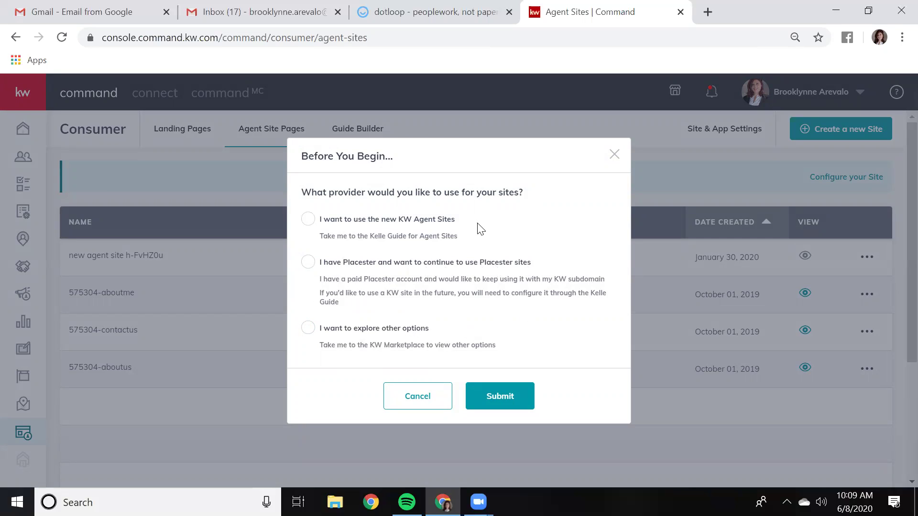
Choose the new KW Agent Sites provider, start the guide, and acknowledge the compliance reminder
{"action": "left_click", "coordinate": [307, 220]}
{"action": "left_click", "coordinate": [509, 404]}
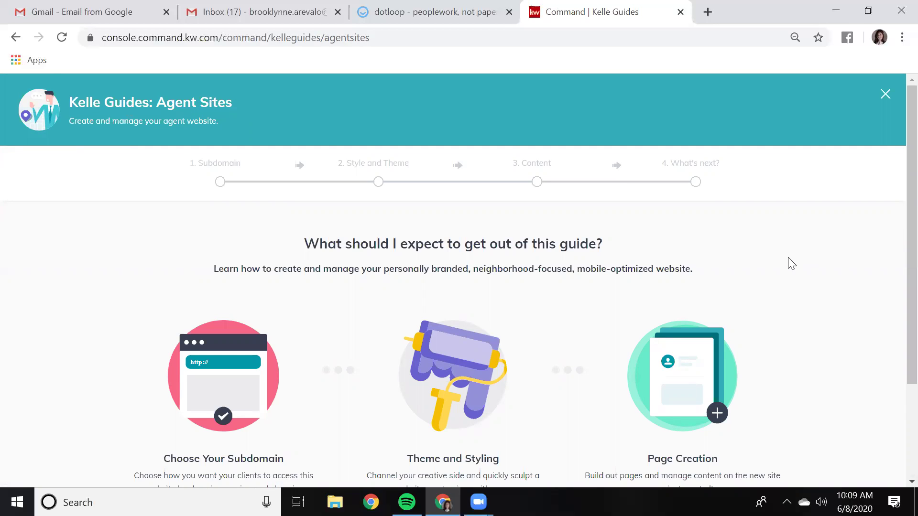
{"action": "scroll", "coordinate": [790, 263], "scroll_direction": "down", "scroll_amount": 3}
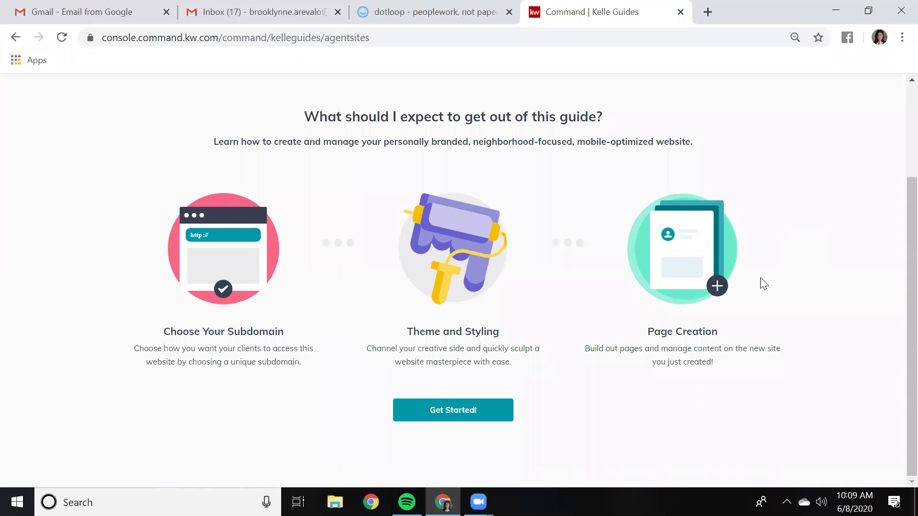
{"action": "left_click", "coordinate": [441, 414]}
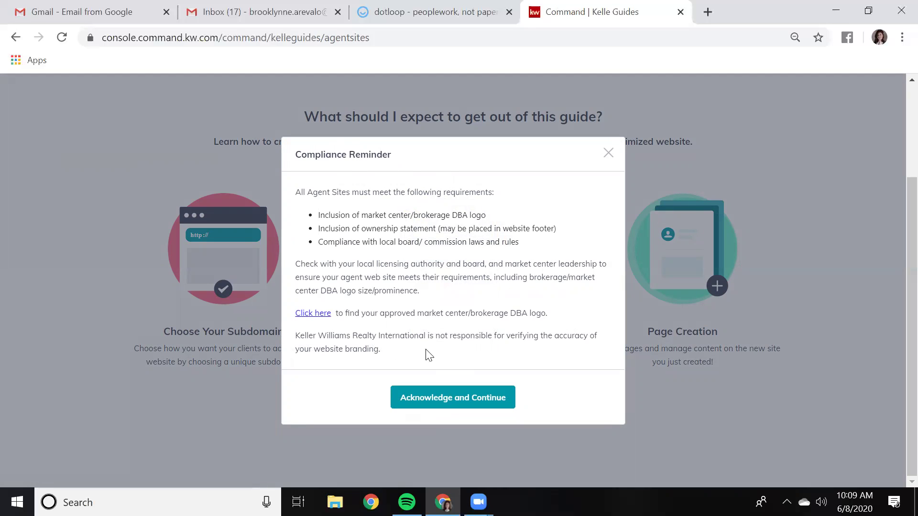
{"action": "left_click", "coordinate": [436, 401]}
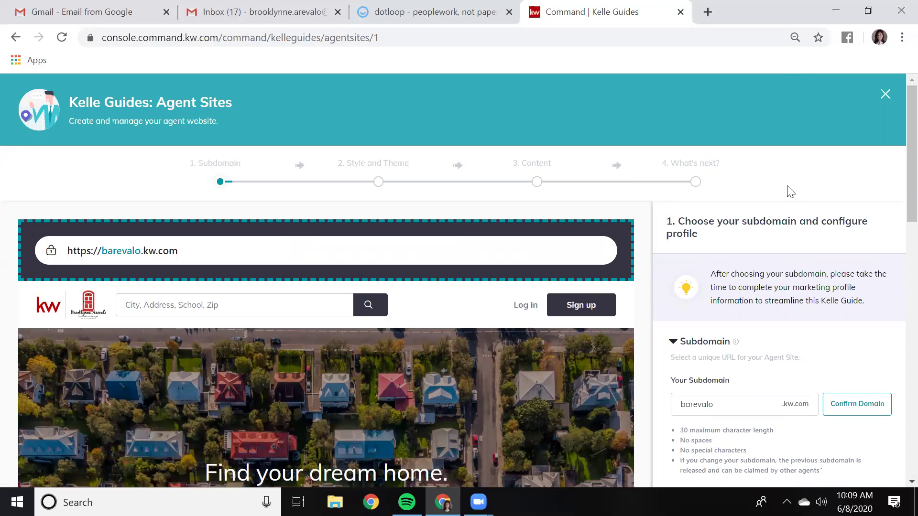
{"action": "scroll", "coordinate": [790, 196], "scroll_direction": "down", "scroll_amount": 1}
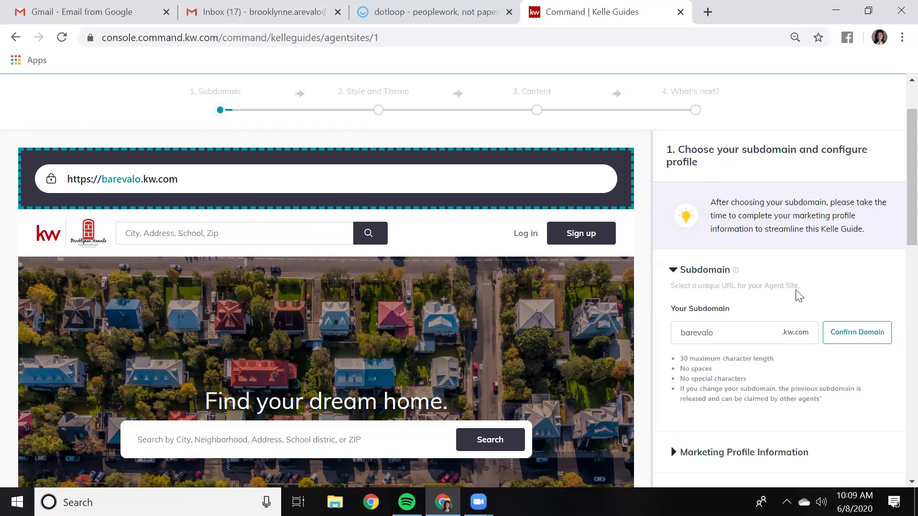
{"action": "scroll", "coordinate": [802, 297], "scroll_direction": "down", "scroll_amount": 2}
{"action": "scroll", "coordinate": [801, 297], "scroll_direction": "up", "scroll_amount": 2}
{"action": "scroll", "coordinate": [579, 287], "scroll_direction": "down", "scroll_amount": 2}
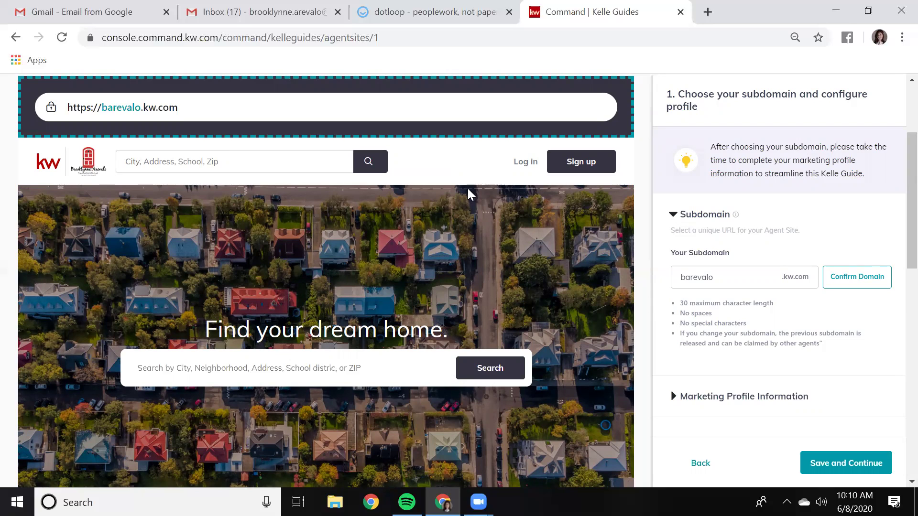
{"action": "scroll", "coordinate": [459, 263], "scroll_direction": "up", "scroll_amount": 2}
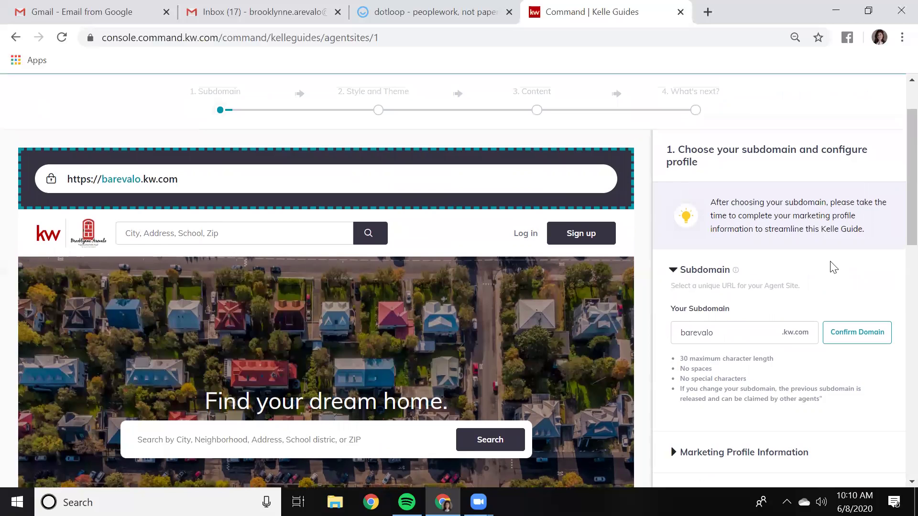
{"action": "scroll", "coordinate": [835, 268], "scroll_direction": "down", "scroll_amount": 2}
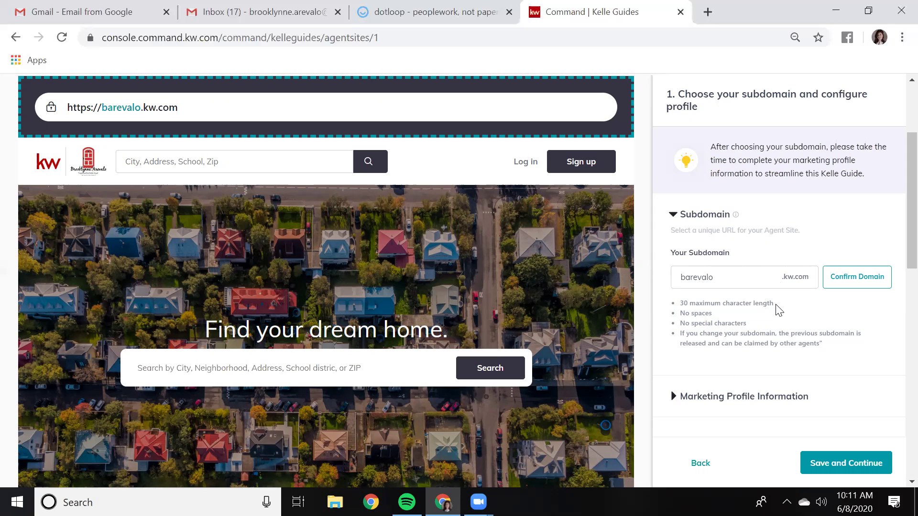
{"action": "left_click_drag", "start_coordinate": [766, 306], "coordinate": [676, 306]}
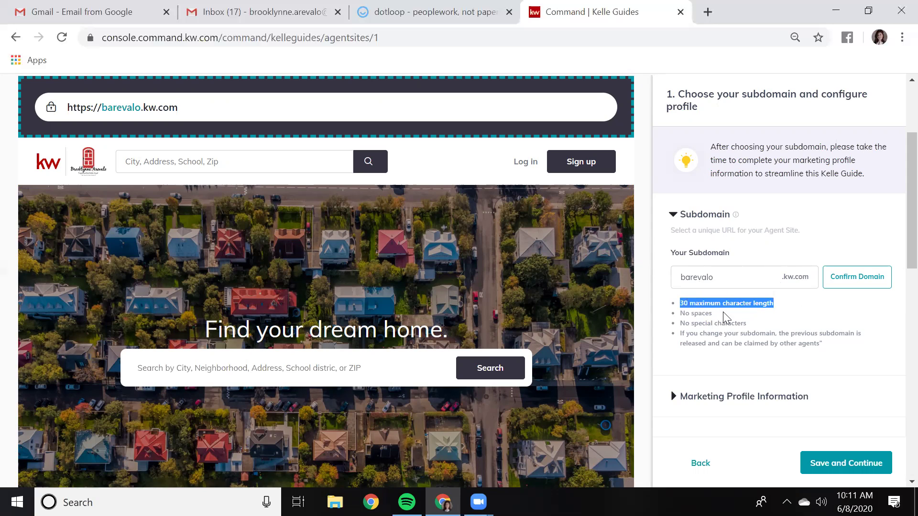
{"action": "left_click", "coordinate": [821, 311]}
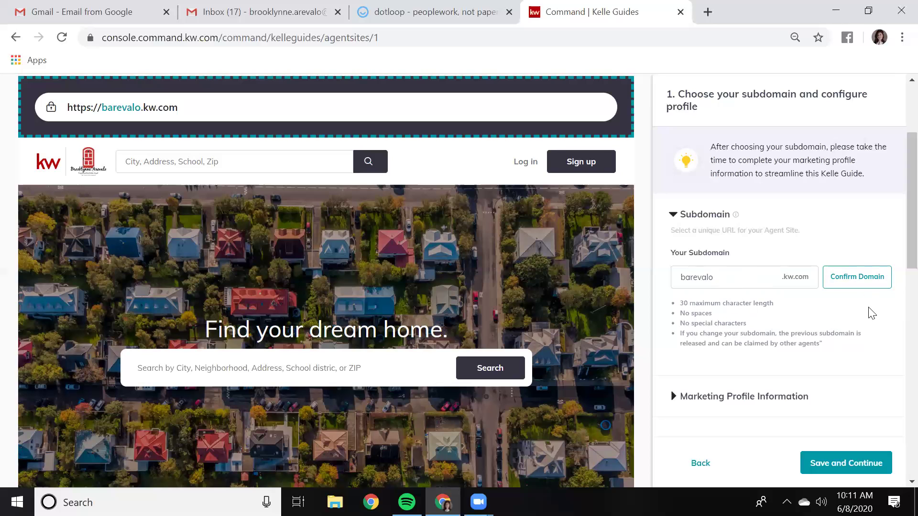
{"action": "scroll", "coordinate": [869, 317], "scroll_direction": "down", "scroll_amount": 3}
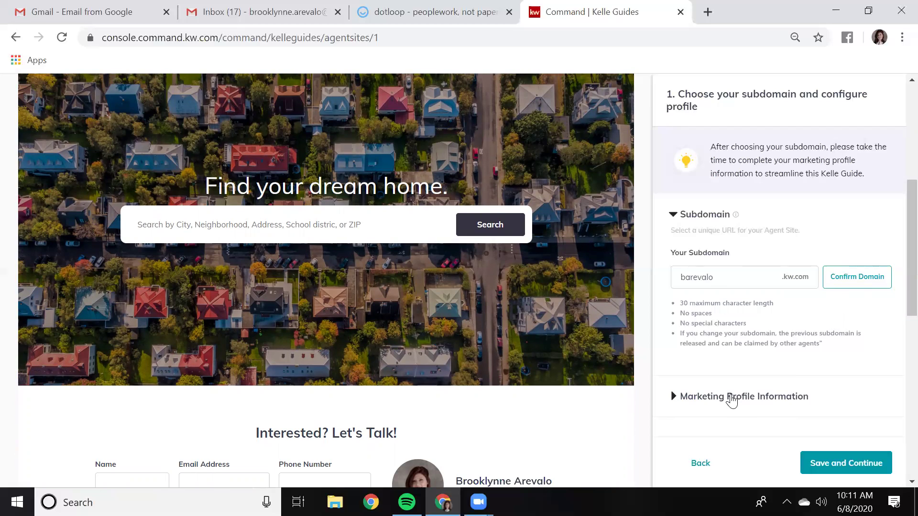
Expand Marketing Profile Information and review its fields, footer logos and Imagery profile picture
{"action": "left_click", "coordinate": [732, 400]}
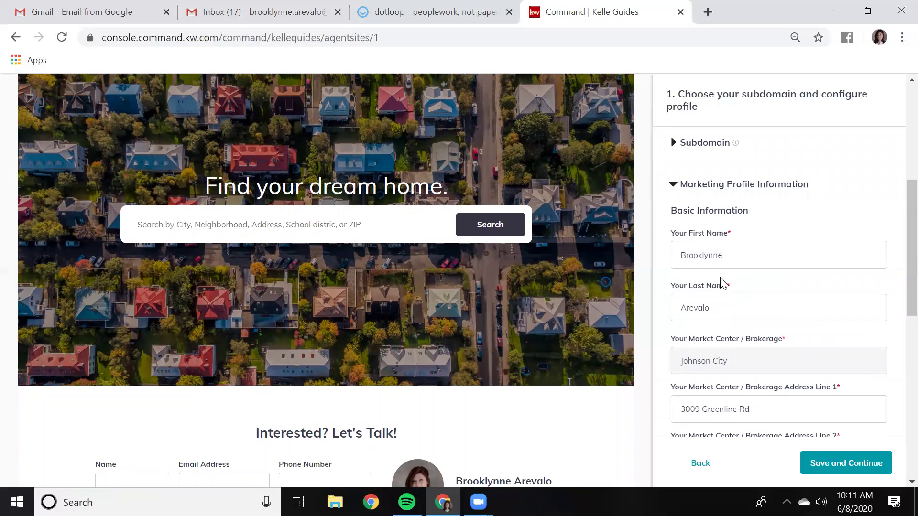
{"action": "scroll", "coordinate": [768, 306], "scroll_direction": "down", "scroll_amount": 1}
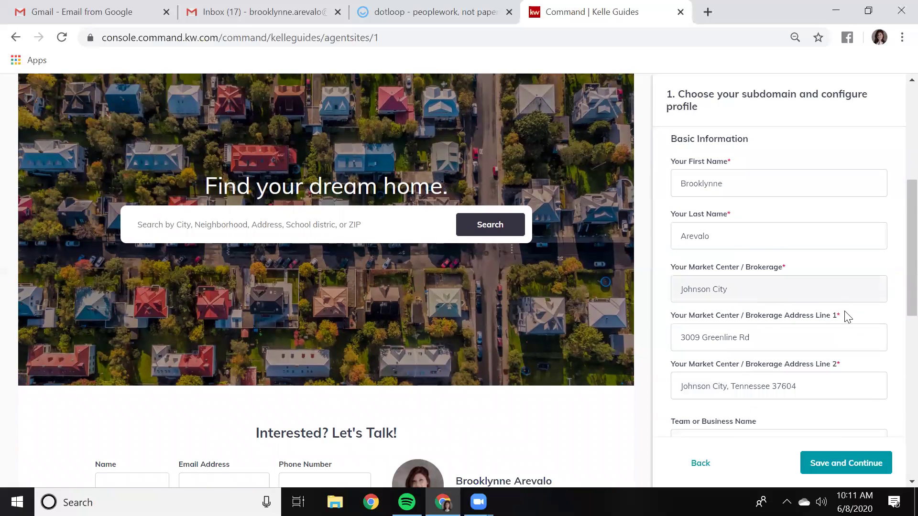
{"action": "scroll", "coordinate": [869, 336], "scroll_direction": "down", "scroll_amount": 1}
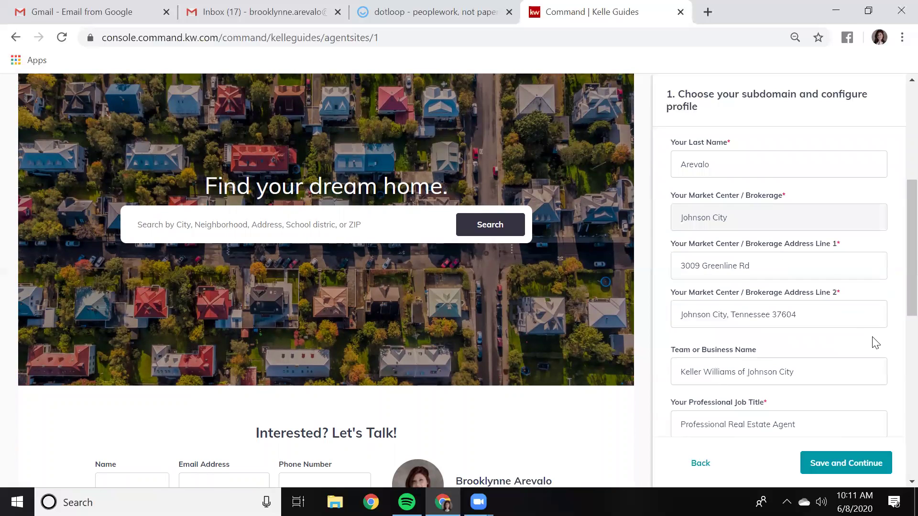
{"action": "scroll", "coordinate": [876, 343], "scroll_direction": "down", "scroll_amount": 2}
{"action": "scroll", "coordinate": [876, 339], "scroll_direction": "down", "scroll_amount": 2}
{"action": "scroll", "coordinate": [874, 337], "scroll_direction": "down", "scroll_amount": 2}
{"action": "scroll", "coordinate": [819, 353], "scroll_direction": "down", "scroll_amount": 3}
{"action": "scroll", "coordinate": [824, 386], "scroll_direction": "down", "scroll_amount": 1}
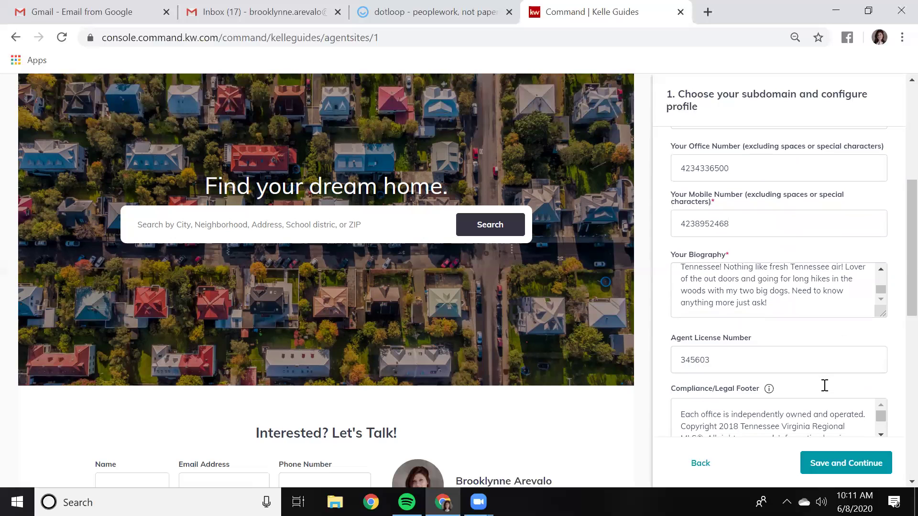
{"action": "scroll", "coordinate": [825, 385], "scroll_direction": "down", "scroll_amount": 1}
{"action": "scroll", "coordinate": [797, 334], "scroll_direction": "down", "scroll_amount": 2}
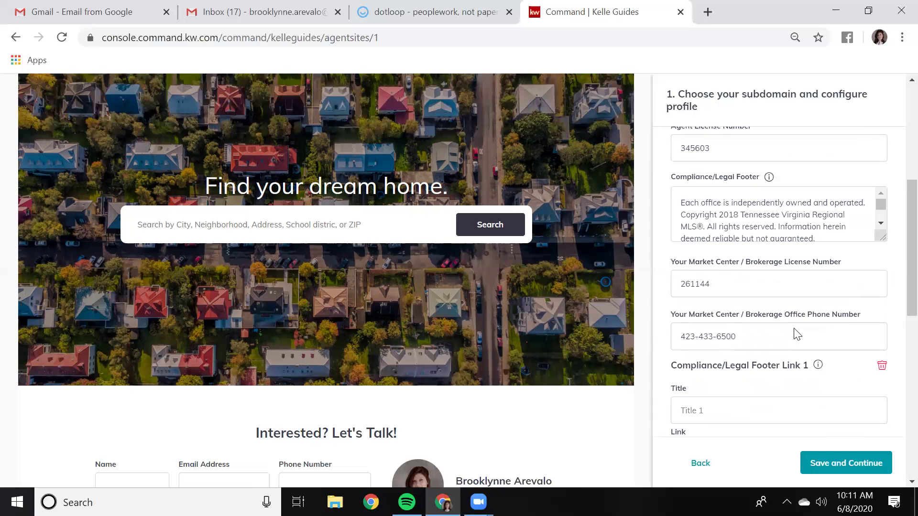
{"action": "scroll", "coordinate": [797, 333], "scroll_direction": "down", "scroll_amount": 3}
{"action": "scroll", "coordinate": [797, 334], "scroll_direction": "down", "scroll_amount": 3}
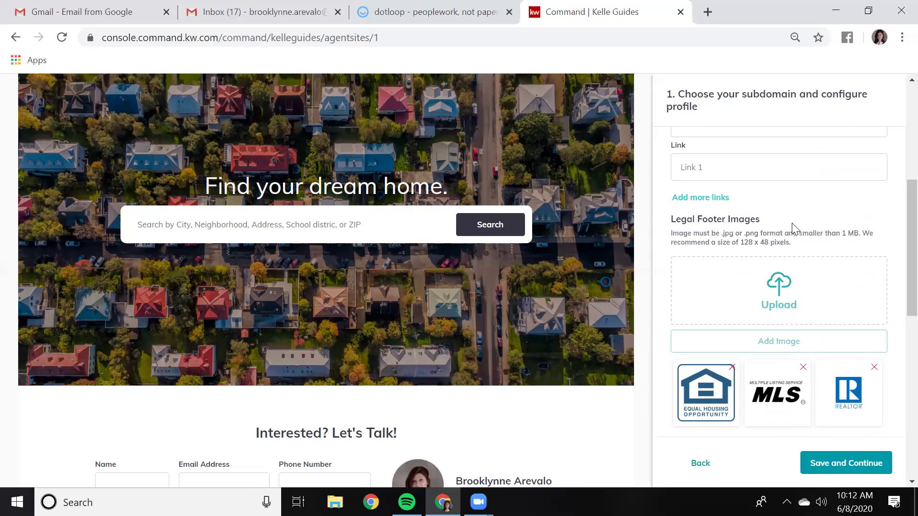
{"action": "scroll", "coordinate": [798, 255], "scroll_direction": "down", "scroll_amount": 3}
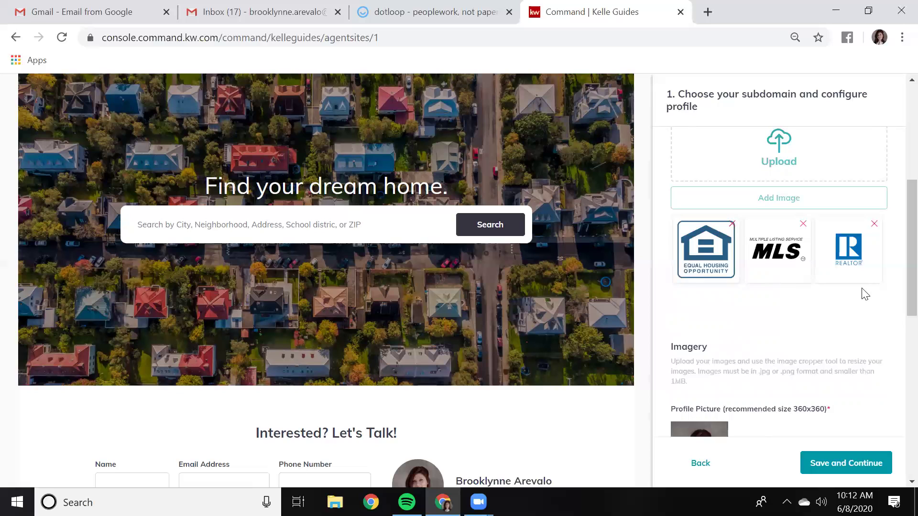
{"action": "scroll", "coordinate": [786, 323], "scroll_direction": "down", "scroll_amount": 1}
{"action": "scroll", "coordinate": [787, 322], "scroll_direction": "down", "scroll_amount": 3}
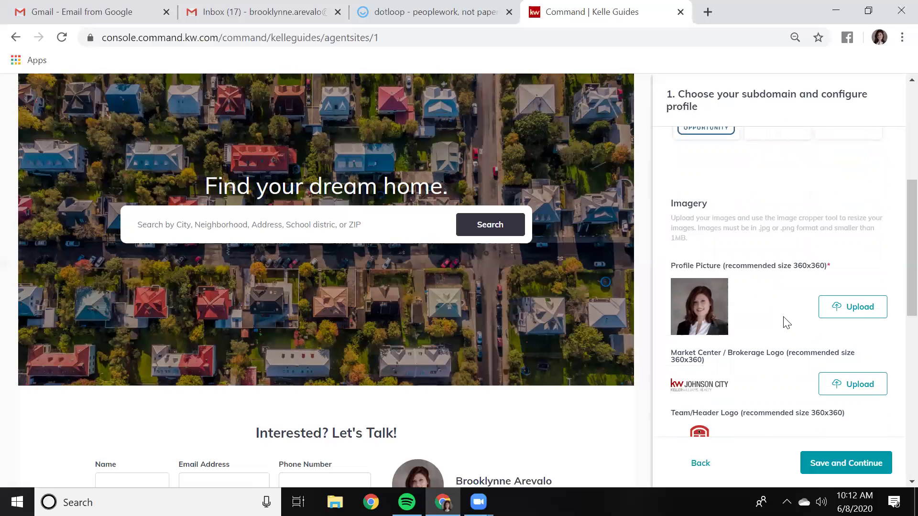
{"action": "scroll", "coordinate": [787, 322], "scroll_direction": "down", "scroll_amount": 2}
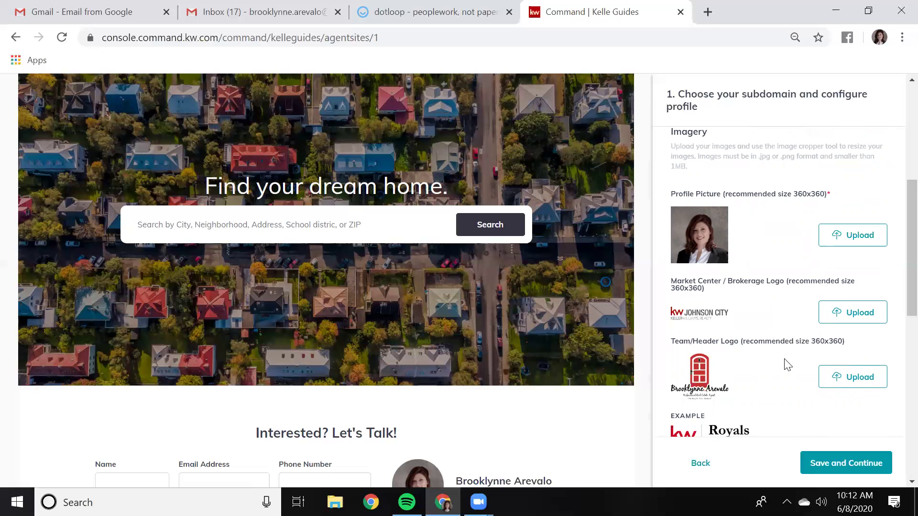
{"action": "scroll", "coordinate": [775, 267], "scroll_direction": "down", "scroll_amount": 3}
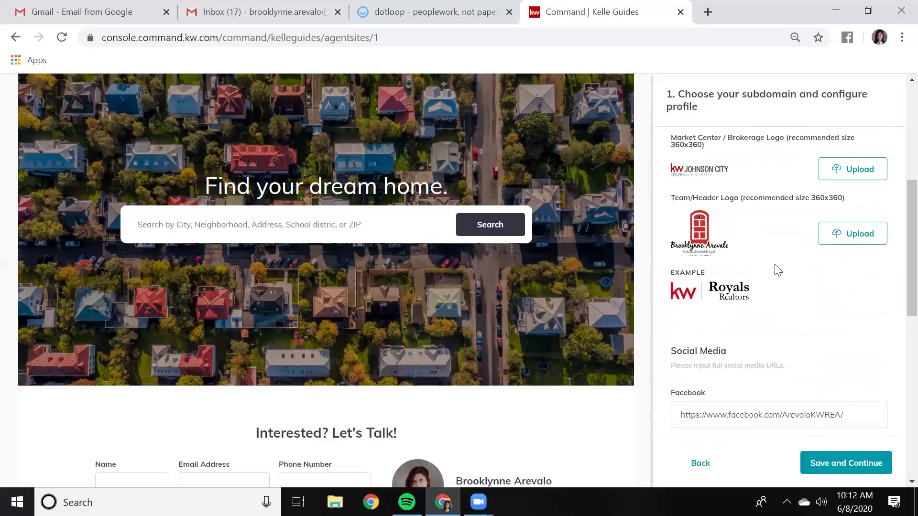
{"action": "scroll", "coordinate": [777, 268], "scroll_direction": "up", "scroll_amount": 1}
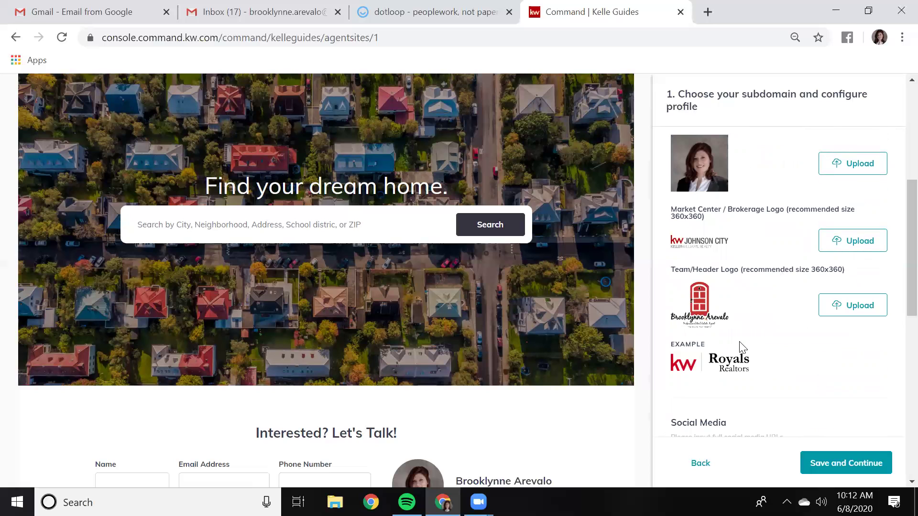
{"action": "scroll", "coordinate": [743, 348], "scroll_direction": "down", "scroll_amount": 2}
{"action": "scroll", "coordinate": [743, 348], "scroll_direction": "down", "scroll_amount": 6}
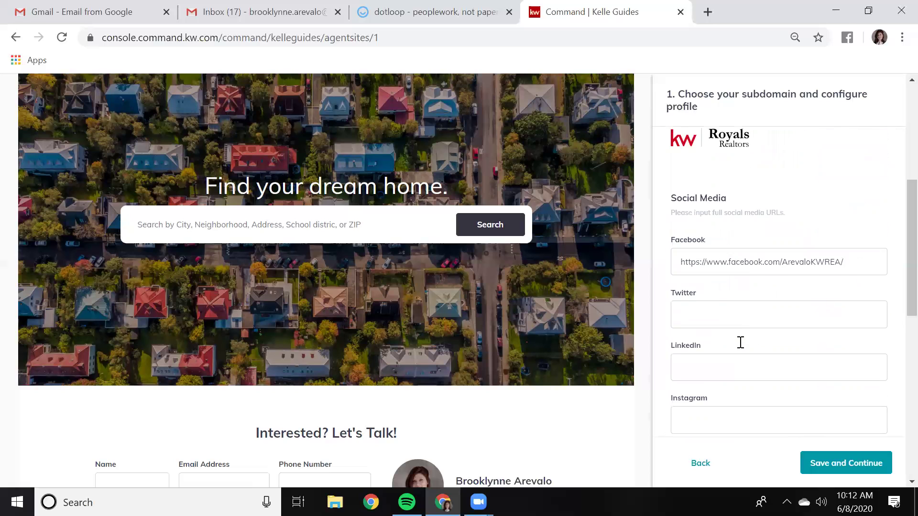
{"action": "scroll", "coordinate": [749, 345], "scroll_direction": "up", "scroll_amount": 2}
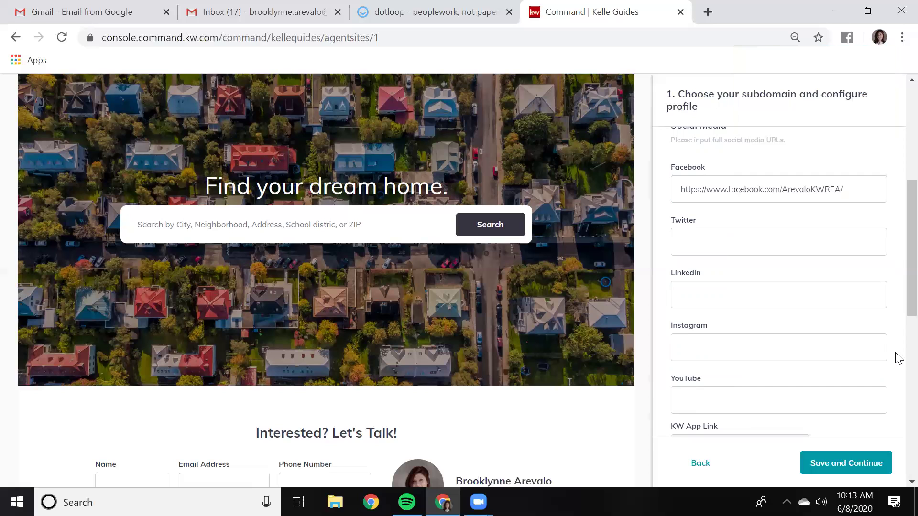
{"action": "scroll", "coordinate": [865, 277], "scroll_direction": "down", "scroll_amount": 2}
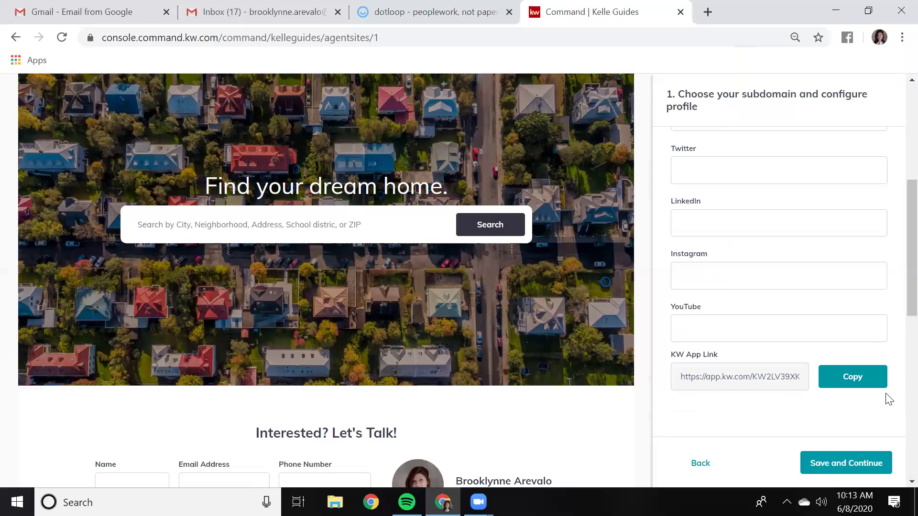
Save the subdomain and profile, then review the step 2 Style and Theme options
{"action": "left_click", "coordinate": [840, 468]}
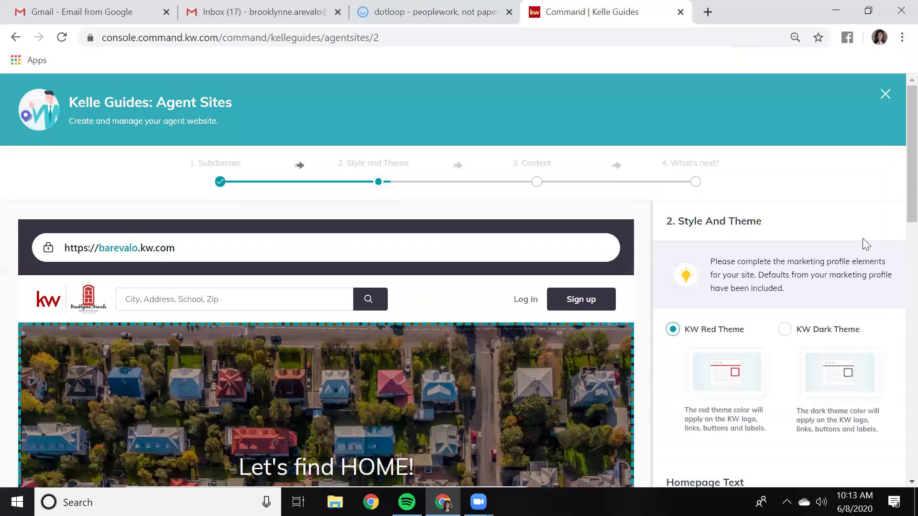
{"action": "scroll", "coordinate": [863, 244], "scroll_direction": "down", "scroll_amount": 2}
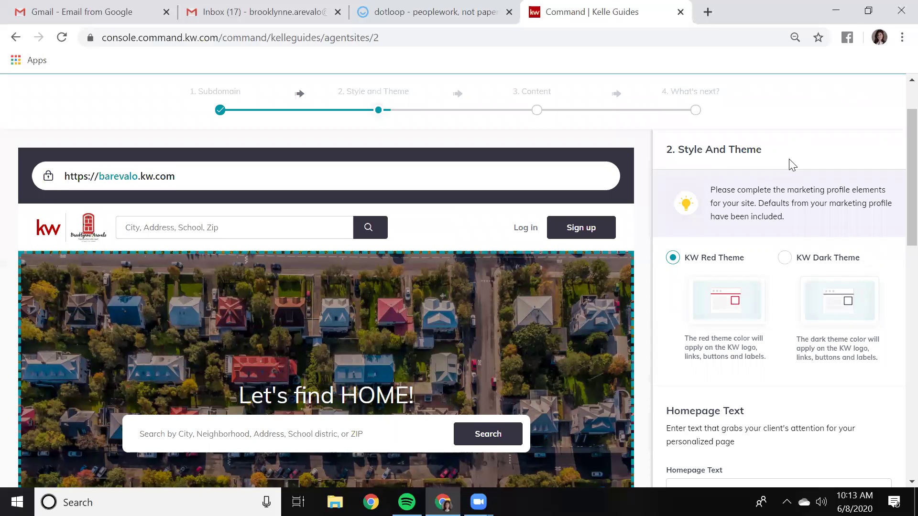
{"action": "scroll", "coordinate": [619, 209], "scroll_direction": "down", "scroll_amount": 2}
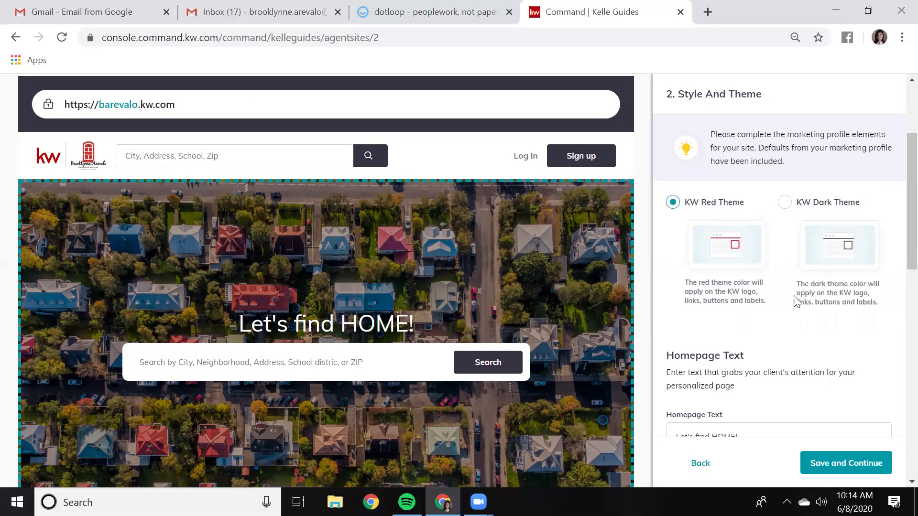
{"action": "scroll", "coordinate": [789, 308], "scroll_direction": "down", "scroll_amount": 3}
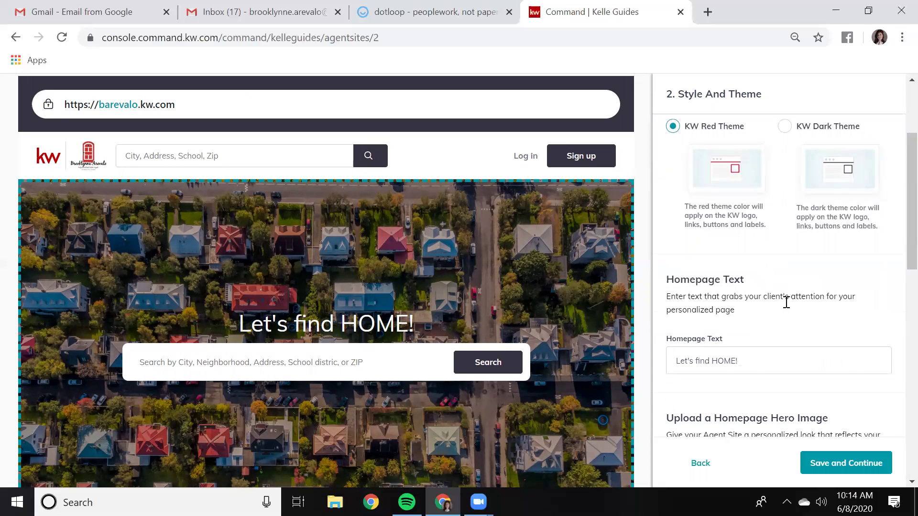
{"action": "scroll", "coordinate": [786, 302], "scroll_direction": "down", "scroll_amount": 2}
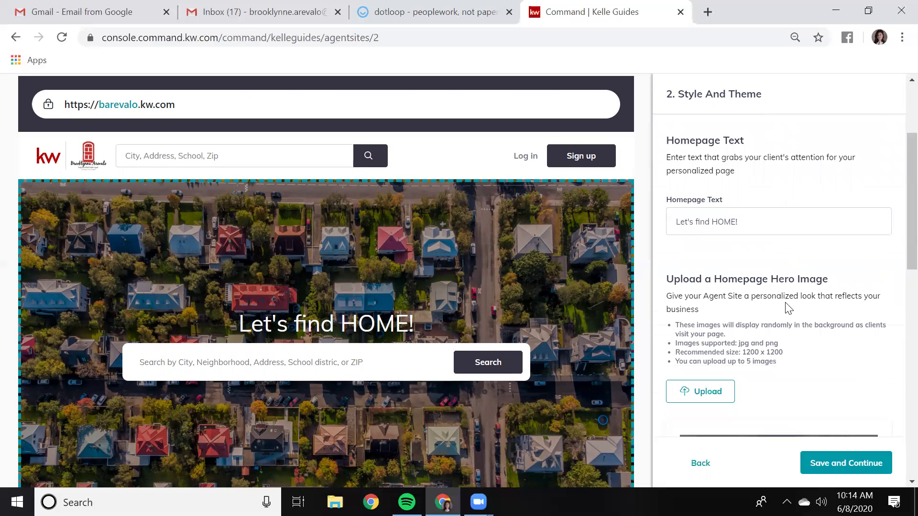
{"action": "scroll", "coordinate": [541, 285], "scroll_direction": "down", "scroll_amount": 1}
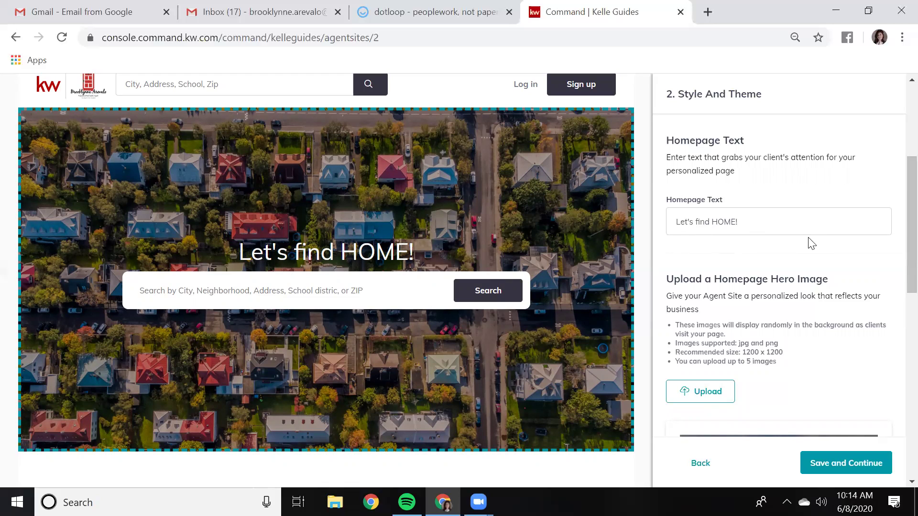
{"action": "scroll", "coordinate": [815, 246], "scroll_direction": "down", "scroll_amount": 2}
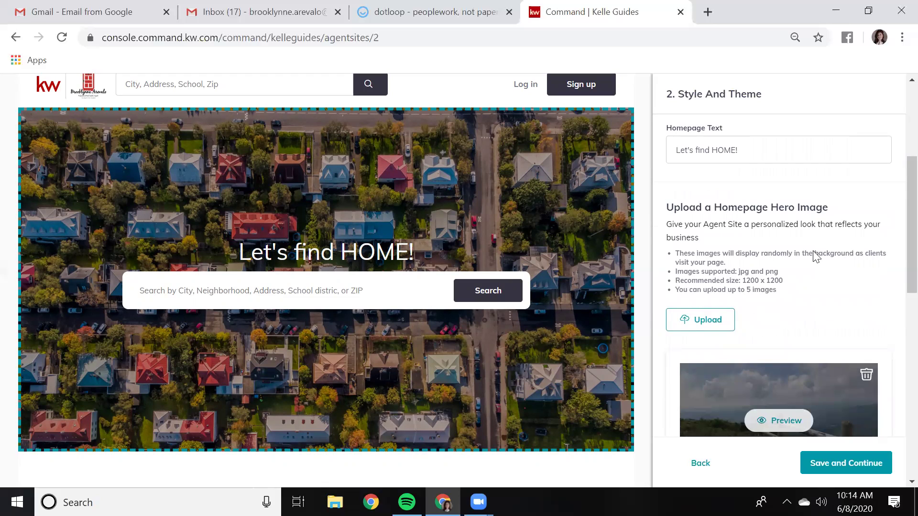
{"action": "scroll", "coordinate": [814, 253], "scroll_direction": "down", "scroll_amount": 2}
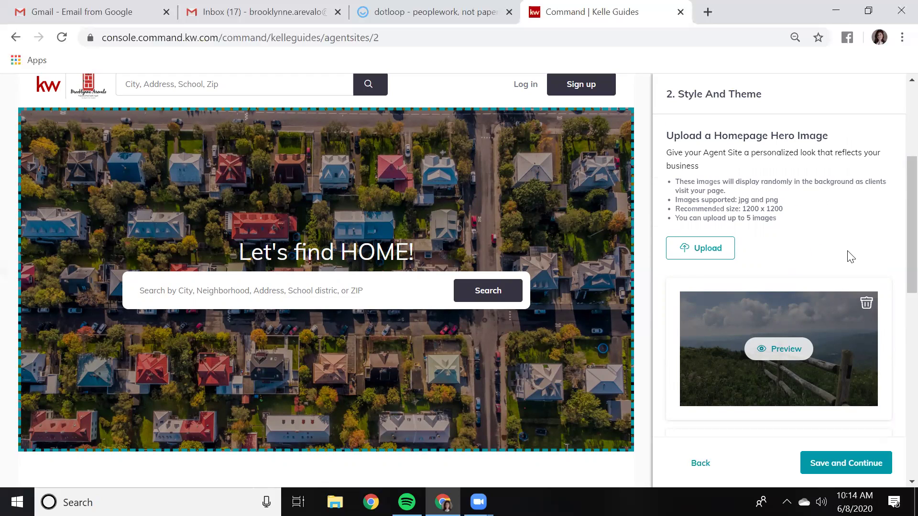
{"action": "scroll", "coordinate": [849, 268], "scroll_direction": "down", "scroll_amount": 6}
{"action": "scroll", "coordinate": [844, 294], "scroll_direction": "down", "scroll_amount": 4}
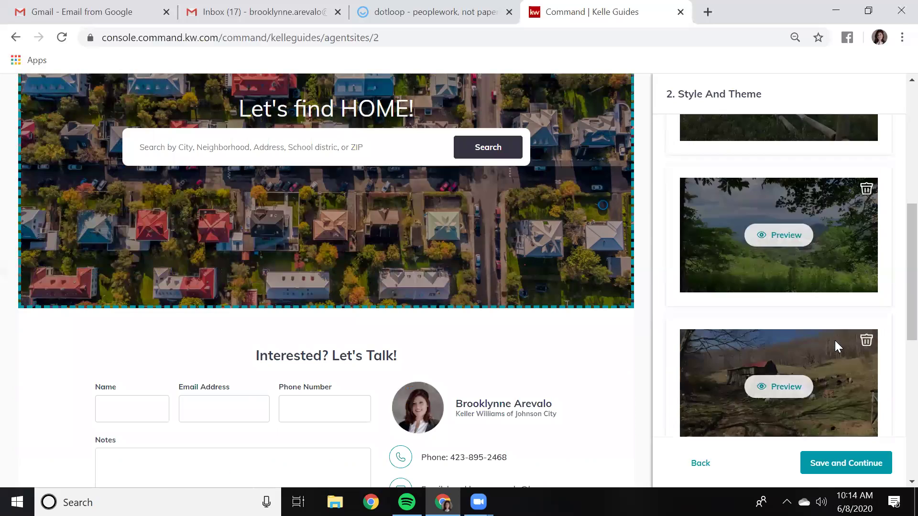
{"action": "scroll", "coordinate": [835, 340], "scroll_direction": "up", "scroll_amount": 7}
{"action": "scroll", "coordinate": [835, 341], "scroll_direction": "down", "scroll_amount": 5}
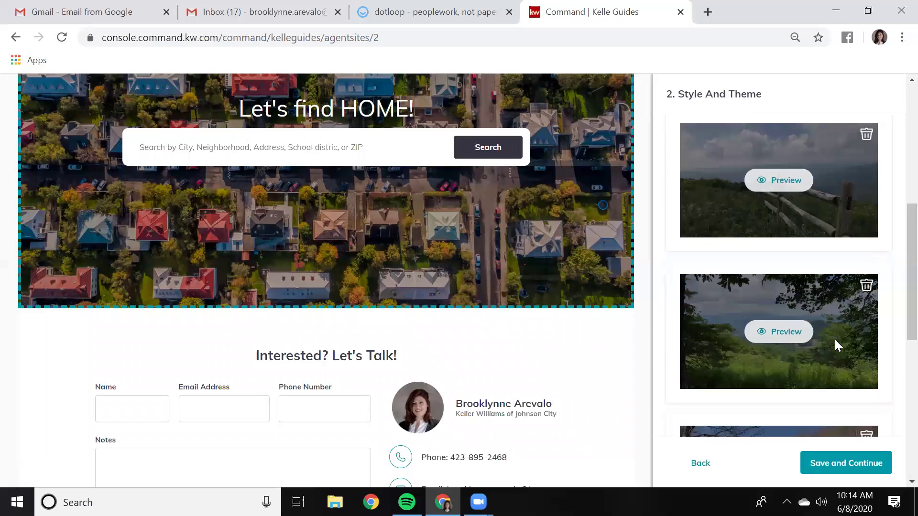
{"action": "scroll", "coordinate": [563, 292], "scroll_direction": "down", "scroll_amount": 2}
{"action": "scroll", "coordinate": [551, 291], "scroll_direction": "up", "scroll_amount": 5}
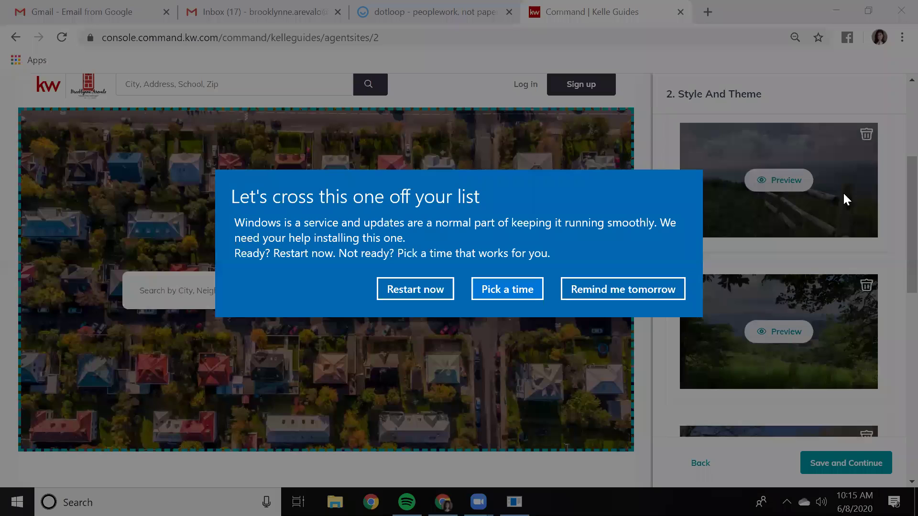
{"action": "left_click", "coordinate": [612, 289]}
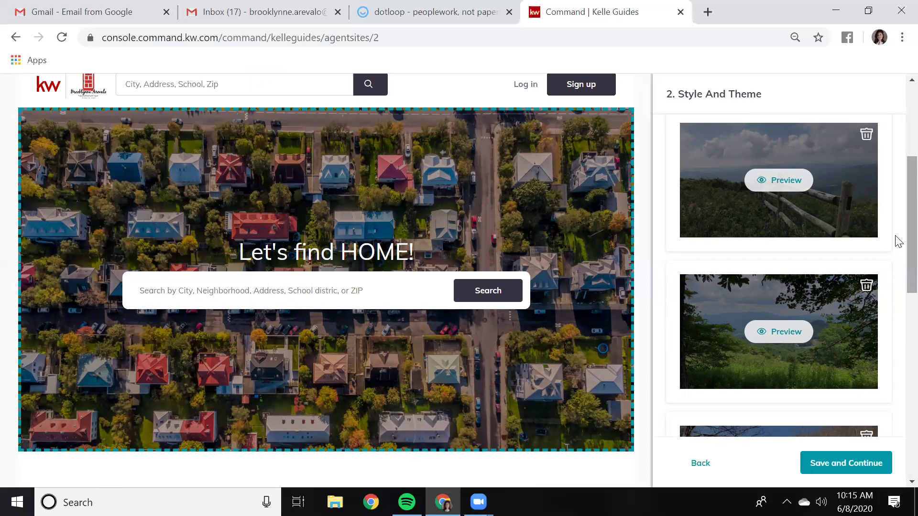
{"action": "scroll", "coordinate": [875, 316], "scroll_direction": "down", "scroll_amount": 2}
{"action": "scroll", "coordinate": [880, 354], "scroll_direction": "down", "scroll_amount": 4}
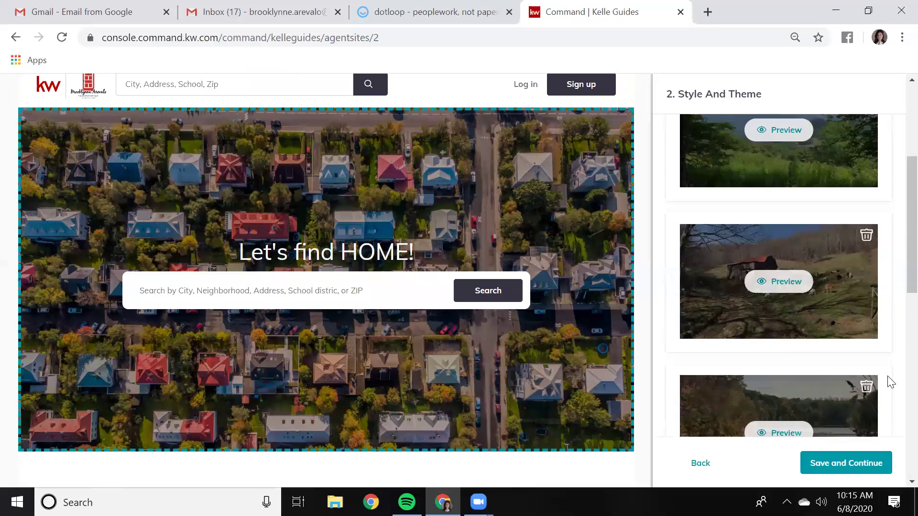
{"action": "scroll", "coordinate": [850, 364], "scroll_direction": "down", "scroll_amount": 2}
{"action": "scroll", "coordinate": [849, 364], "scroll_direction": "up", "scroll_amount": 7}
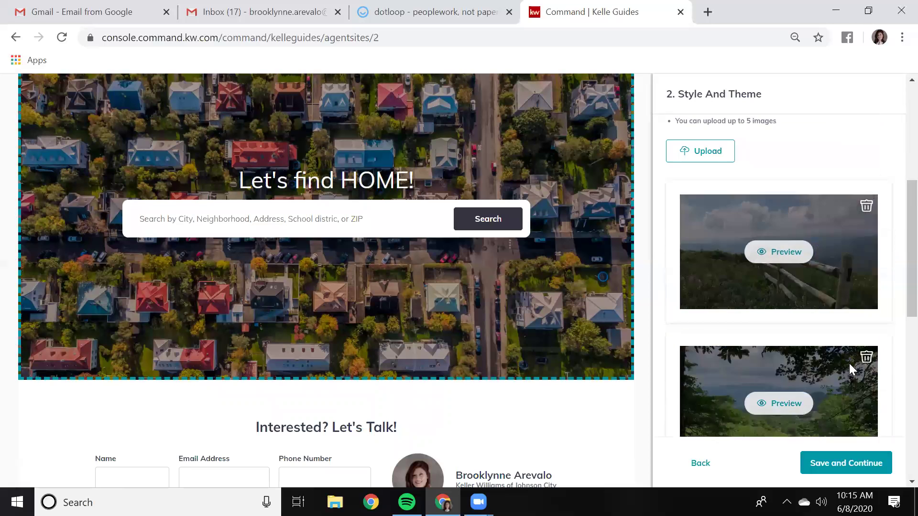
{"action": "scroll", "coordinate": [851, 360], "scroll_direction": "down", "scroll_amount": 4}
{"action": "scroll", "coordinate": [850, 361], "scroll_direction": "down", "scroll_amount": 4}
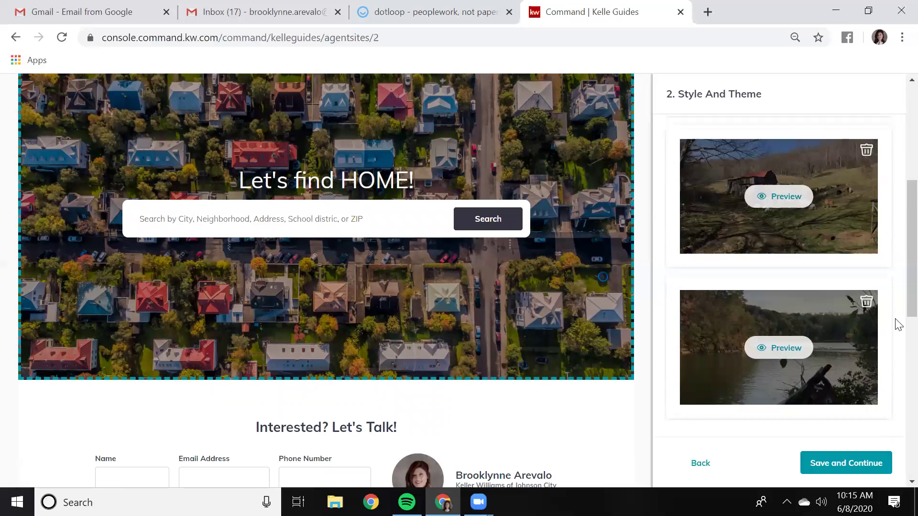
{"action": "scroll", "coordinate": [896, 315], "scroll_direction": "down", "scroll_amount": 1}
{"action": "scroll", "coordinate": [896, 361], "scroll_direction": "down", "scroll_amount": 3}
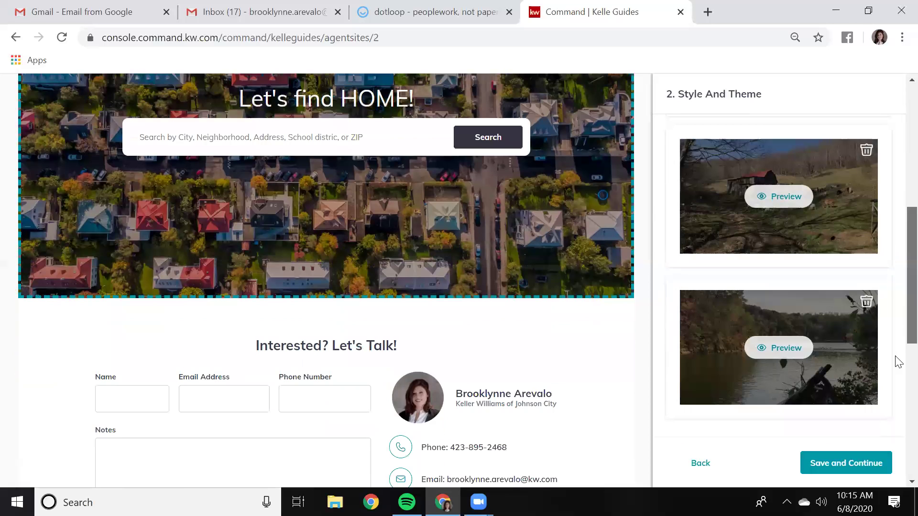
{"action": "scroll", "coordinate": [897, 311], "scroll_direction": "up", "scroll_amount": 3}
{"action": "scroll", "coordinate": [898, 258], "scroll_direction": "up", "scroll_amount": 5}
{"action": "scroll", "coordinate": [835, 306], "scroll_direction": "up", "scroll_amount": 5}
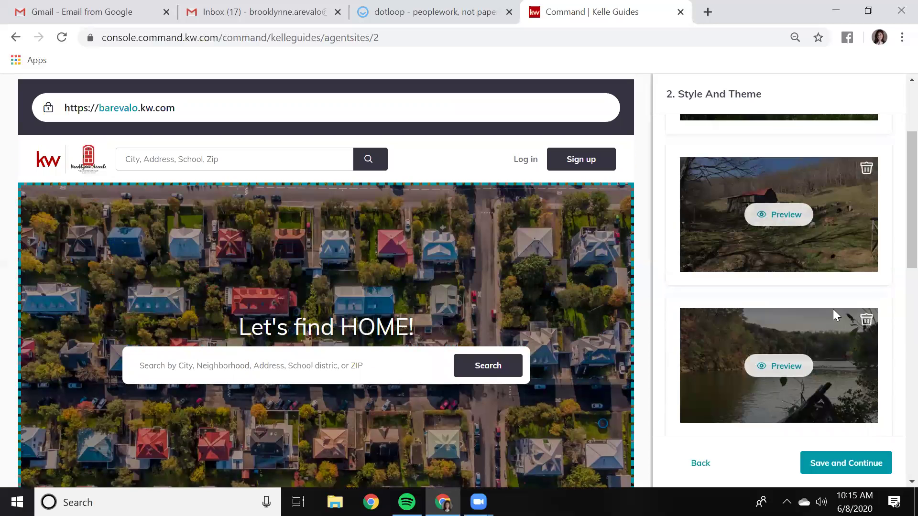
{"action": "scroll", "coordinate": [834, 315], "scroll_direction": "up", "scroll_amount": 2}
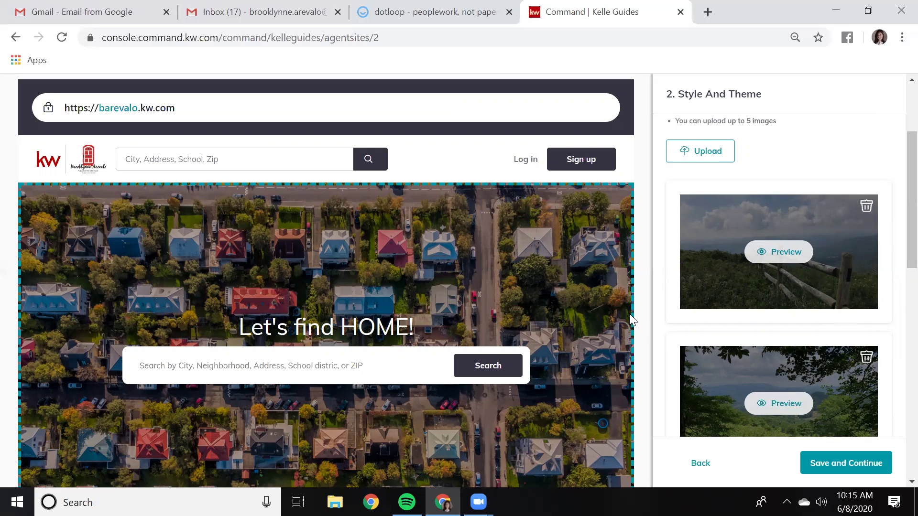
Load the live agent site barevalo.kw.com in a new browser tab
{"action": "left_click", "coordinate": [709, 13]}
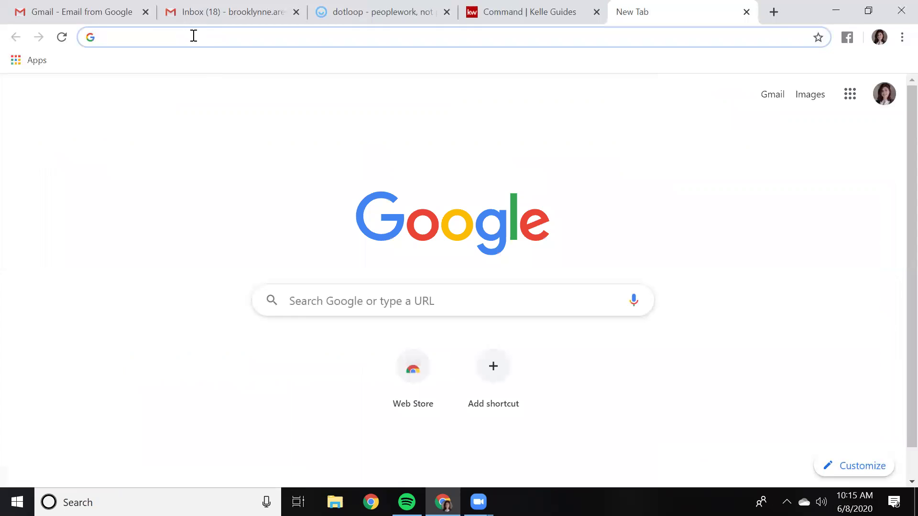
{"action": "type", "text": "bare"}
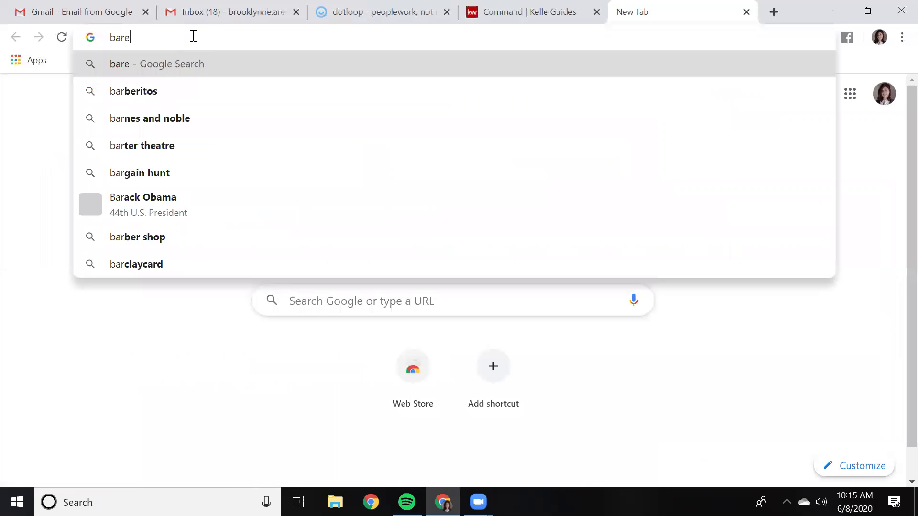
{"action": "type", "text": "valo.kw.c"}
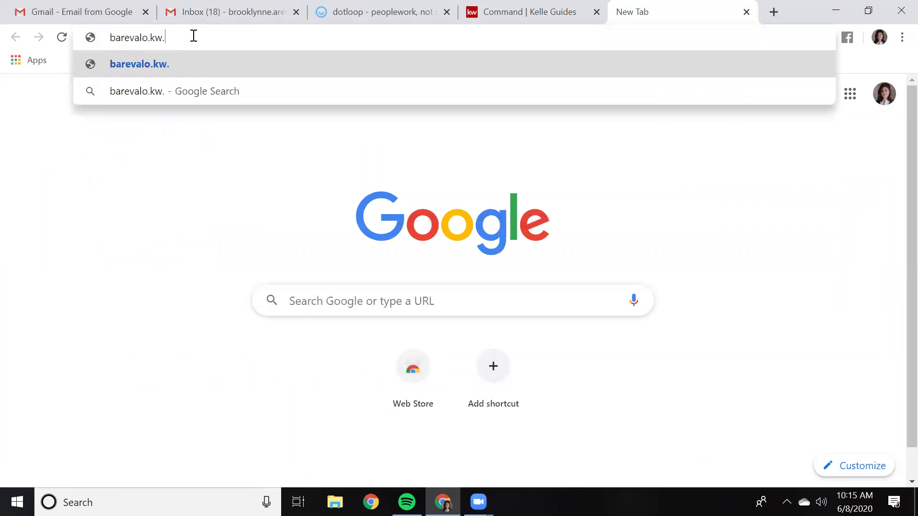
{"action": "type", "text": "om"}
{"action": "key", "text": "Return"}
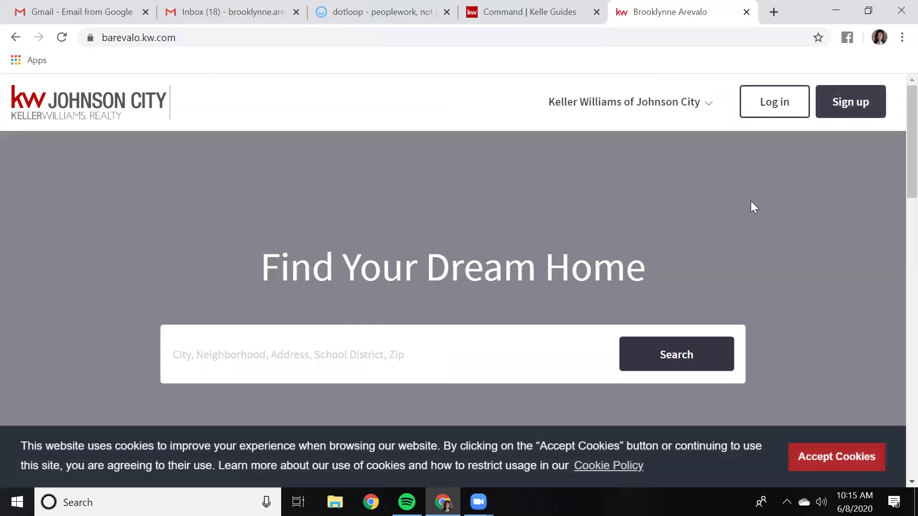
Accept the site's cookies, watch the hero images rotate, then return to the Kelle Guides tab
{"action": "scroll", "coordinate": [820, 335], "scroll_direction": "down", "scroll_amount": 1}
{"action": "scroll", "coordinate": [819, 335], "scroll_direction": "down", "scroll_amount": 1}
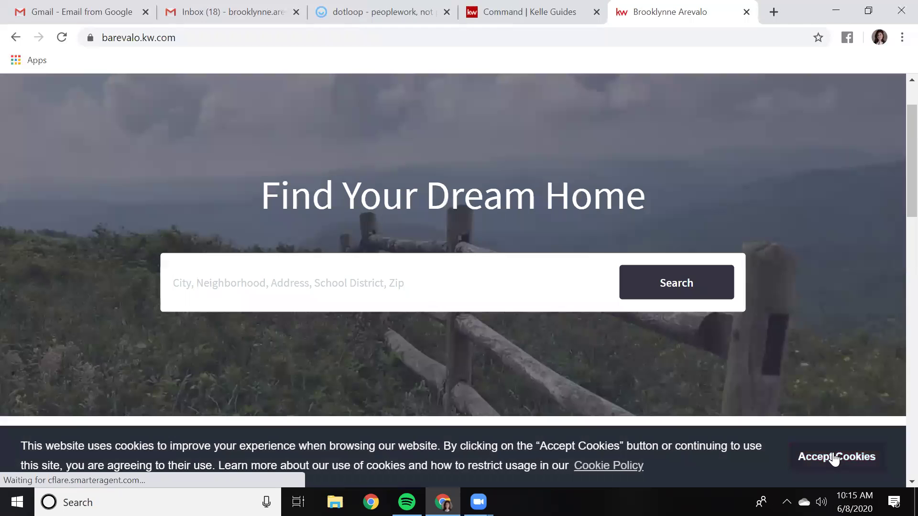
{"action": "left_click", "coordinate": [840, 456]}
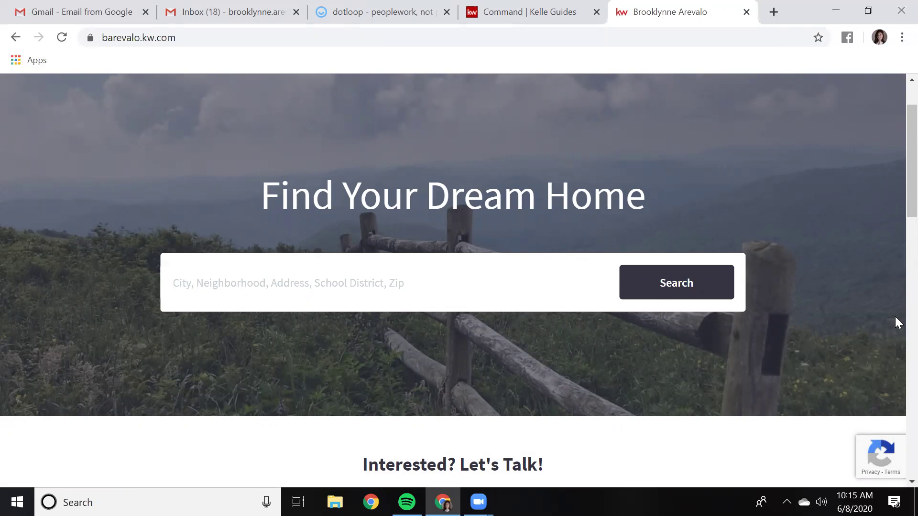
{"action": "scroll", "coordinate": [895, 306], "scroll_direction": "up", "scroll_amount": 2}
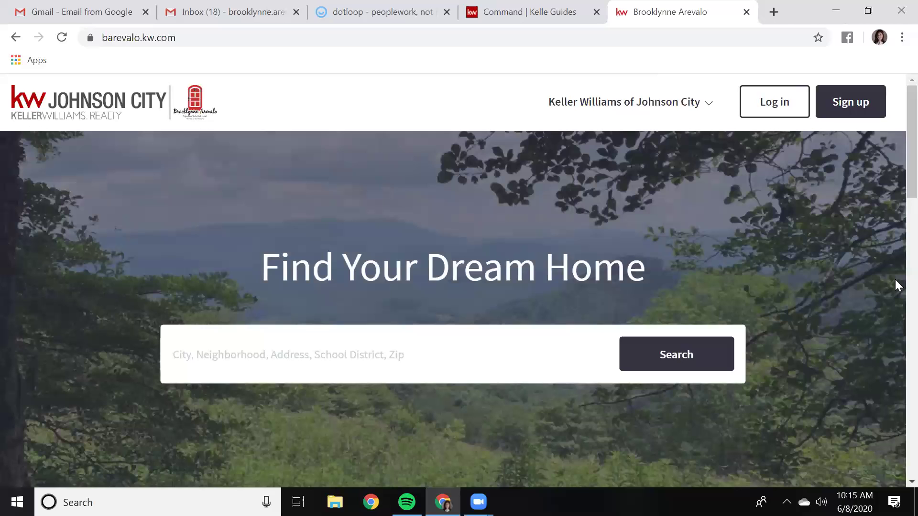
{"action": "scroll", "coordinate": [896, 282], "scroll_direction": "down", "scroll_amount": 2}
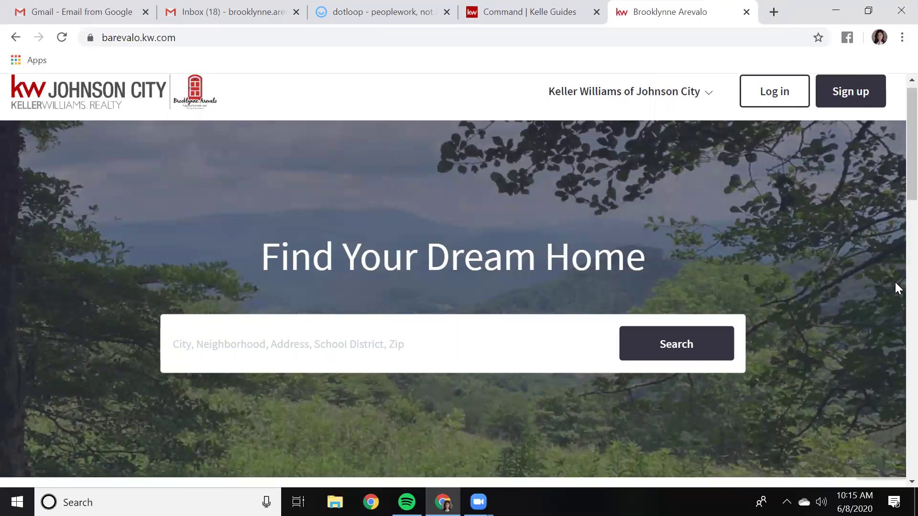
{"action": "scroll", "coordinate": [896, 283], "scroll_direction": "up", "scroll_amount": 2}
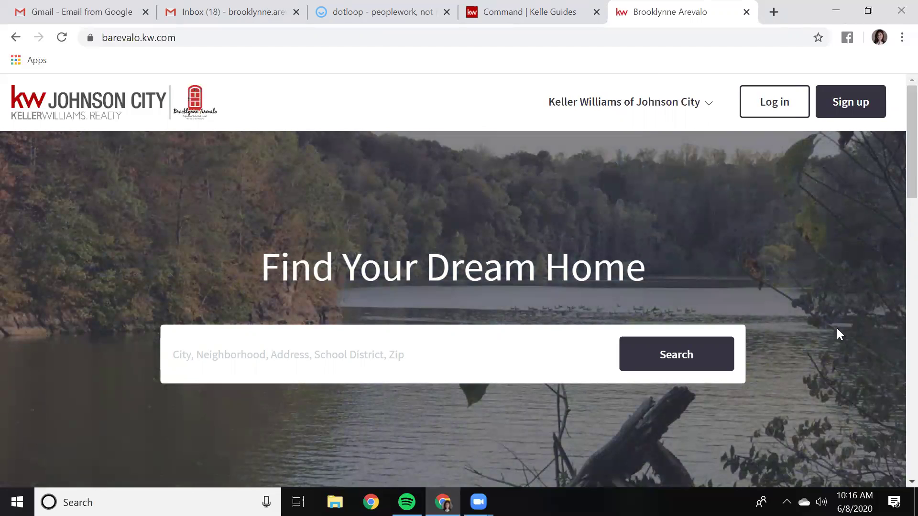
{"action": "scroll", "coordinate": [837, 328], "scroll_direction": "down", "scroll_amount": 1}
{"action": "left_click", "coordinate": [520, 14]}
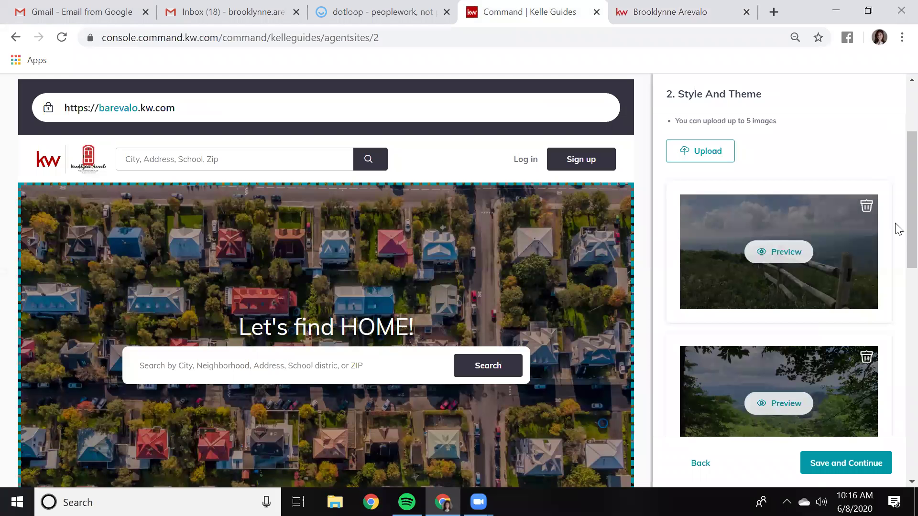
Save the chosen theme and hero images and advance to Customize Your Site's Content
{"action": "scroll", "coordinate": [897, 234], "scroll_direction": "down", "scroll_amount": 4}
{"action": "scroll", "coordinate": [894, 292], "scroll_direction": "down", "scroll_amount": 4}
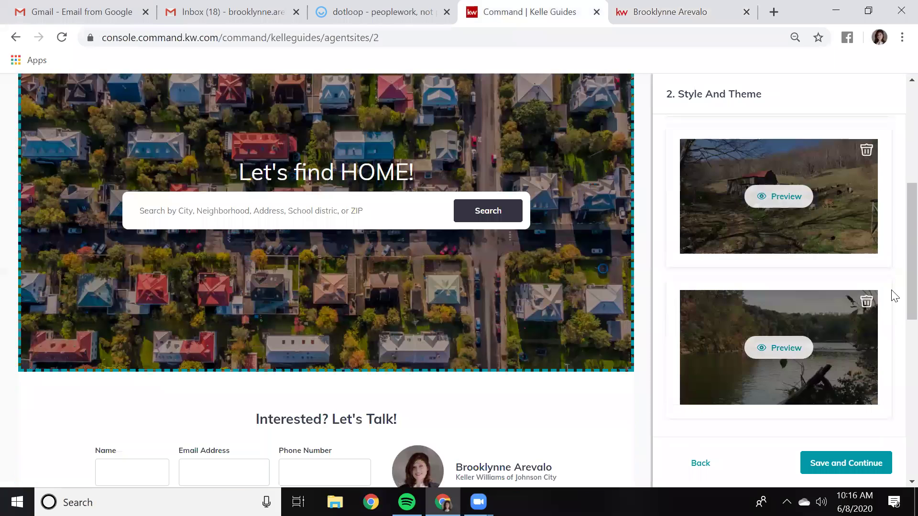
{"action": "scroll", "coordinate": [894, 296], "scroll_direction": "up", "scroll_amount": 10}
{"action": "scroll", "coordinate": [895, 296], "scroll_direction": "down", "scroll_amount": 3}
{"action": "scroll", "coordinate": [895, 296], "scroll_direction": "down", "scroll_amount": 7}
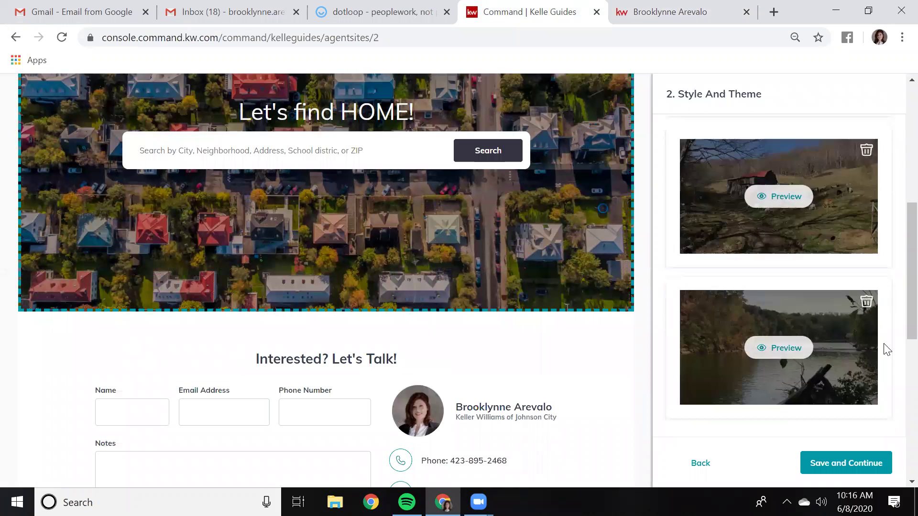
{"action": "left_click", "coordinate": [836, 469]}
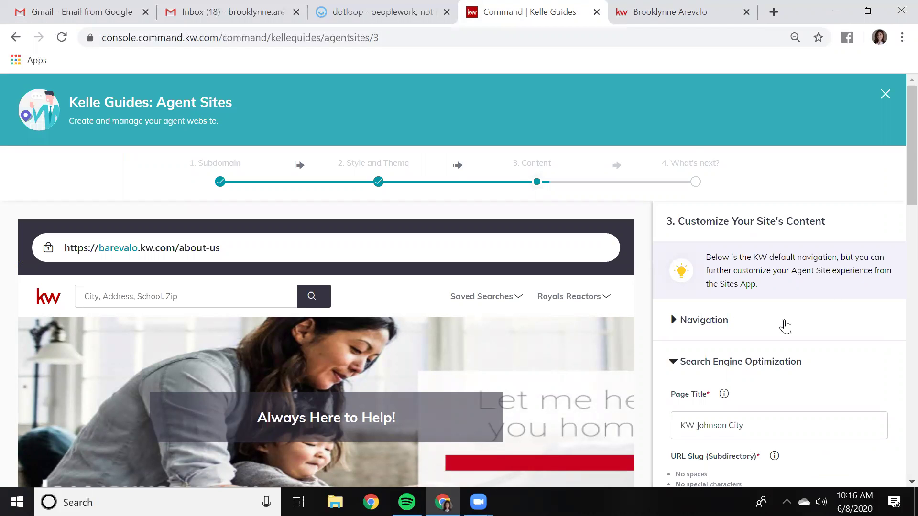
{"action": "scroll", "coordinate": [780, 325], "scroll_direction": "down", "scroll_amount": 1}
{"action": "scroll", "coordinate": [783, 327], "scroll_direction": "down", "scroll_amount": 1}
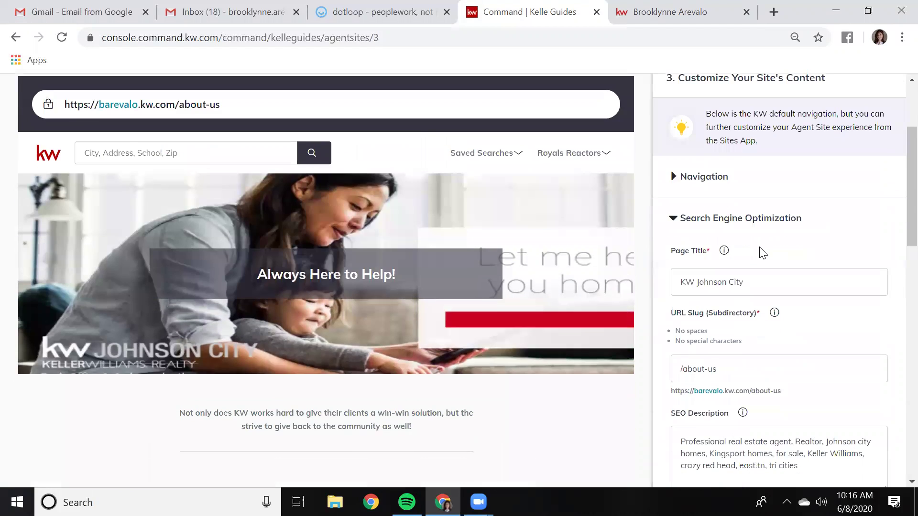
Expand Navigation and compare it with the live Keller Williams of Johnson City site pages
{"action": "left_click", "coordinate": [707, 178]}
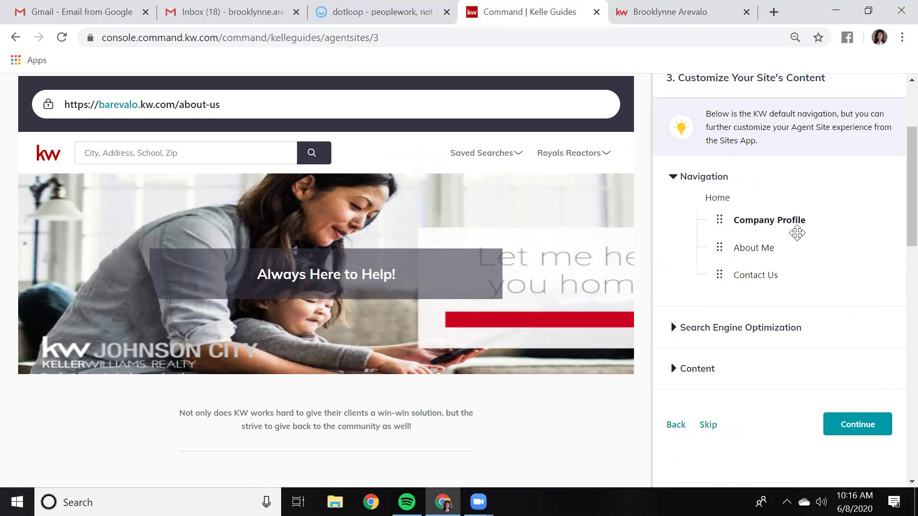
{"action": "left_click", "coordinate": [678, 10]}
{"action": "scroll", "coordinate": [775, 124], "scroll_direction": "up", "scroll_amount": 2}
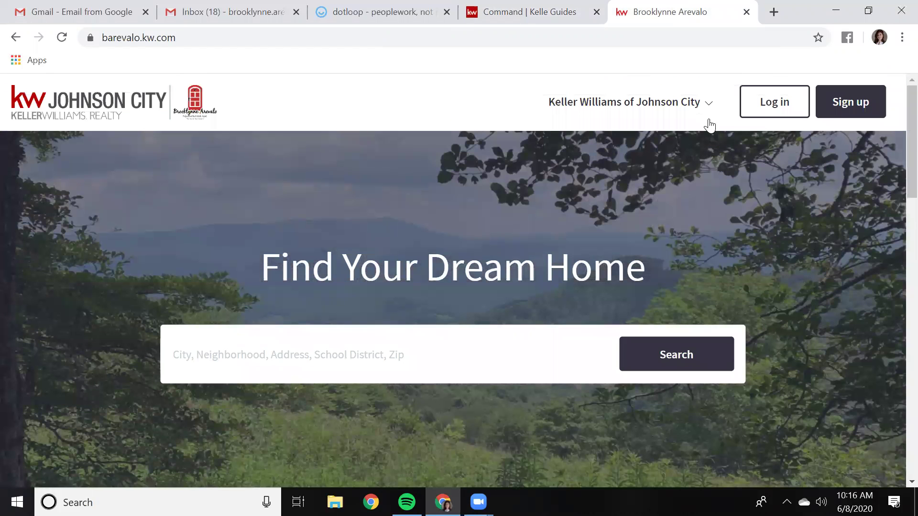
{"action": "left_click", "coordinate": [701, 107]}
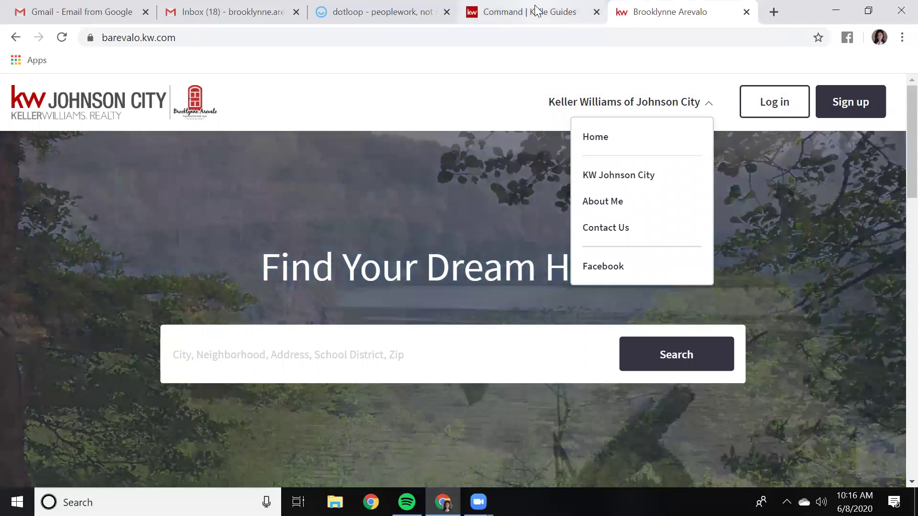
{"action": "left_click", "coordinate": [537, 11]}
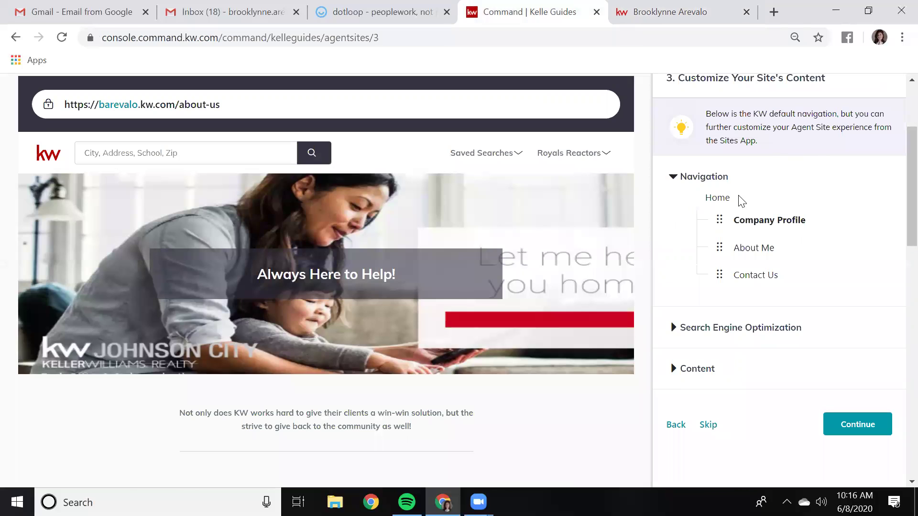
Collapse Navigation and show SEO settings: Page Title 'KW Johnson City', slug /about-us
{"action": "left_click", "coordinate": [712, 179]}
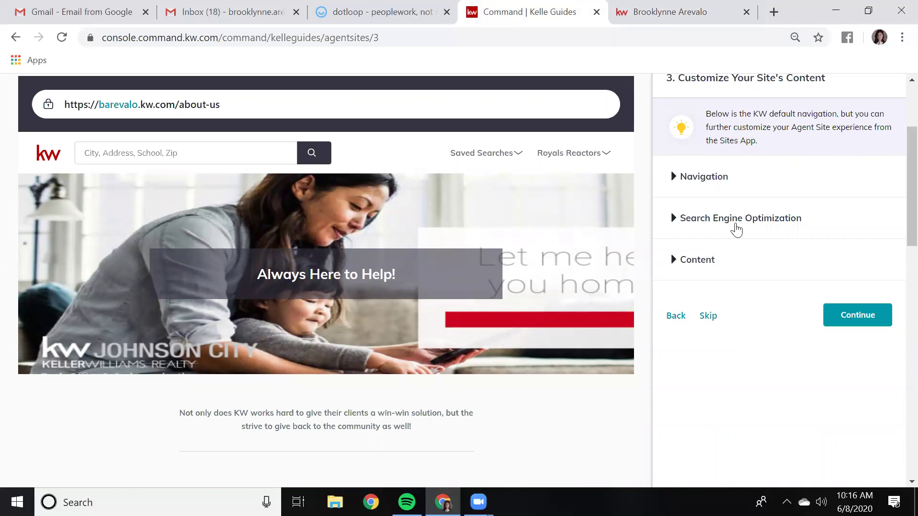
{"action": "left_click", "coordinate": [719, 225]}
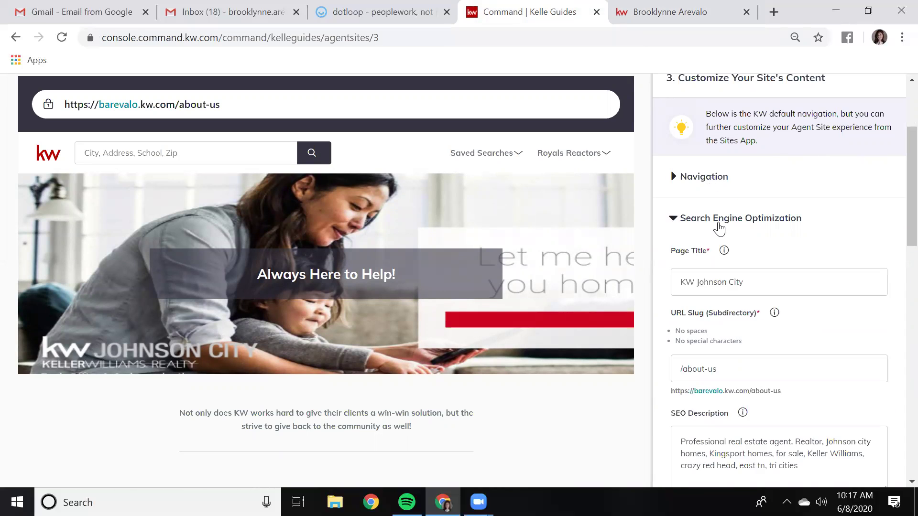
{"action": "scroll", "coordinate": [816, 213], "scroll_direction": "down", "scroll_amount": 2}
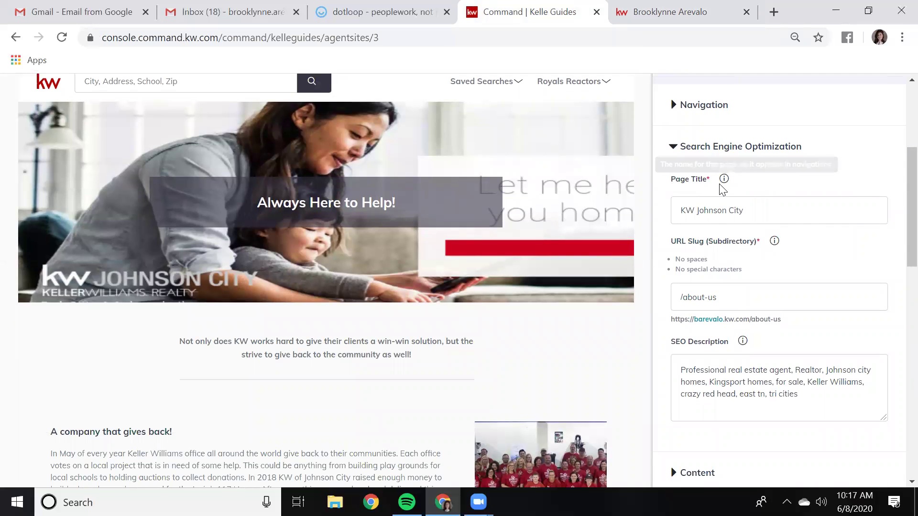
{"action": "left_click", "coordinate": [662, 15]}
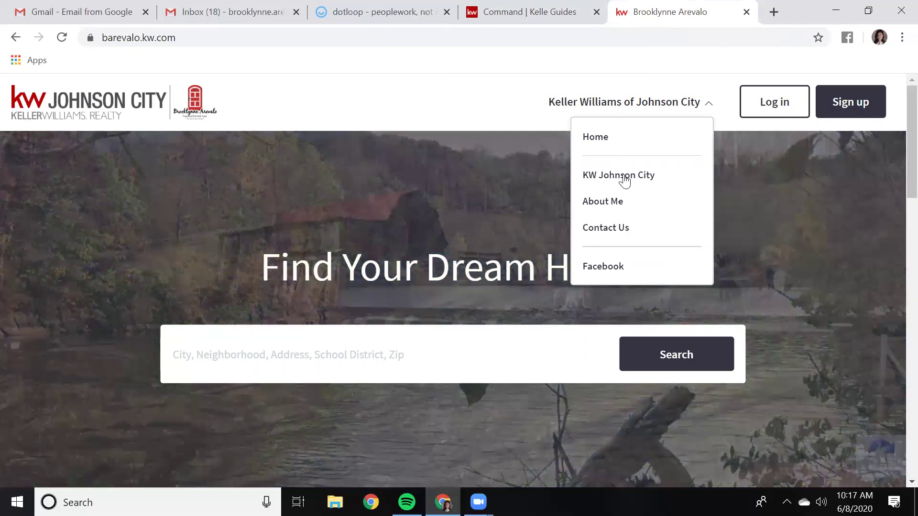
{"action": "left_click", "coordinate": [516, 15]}
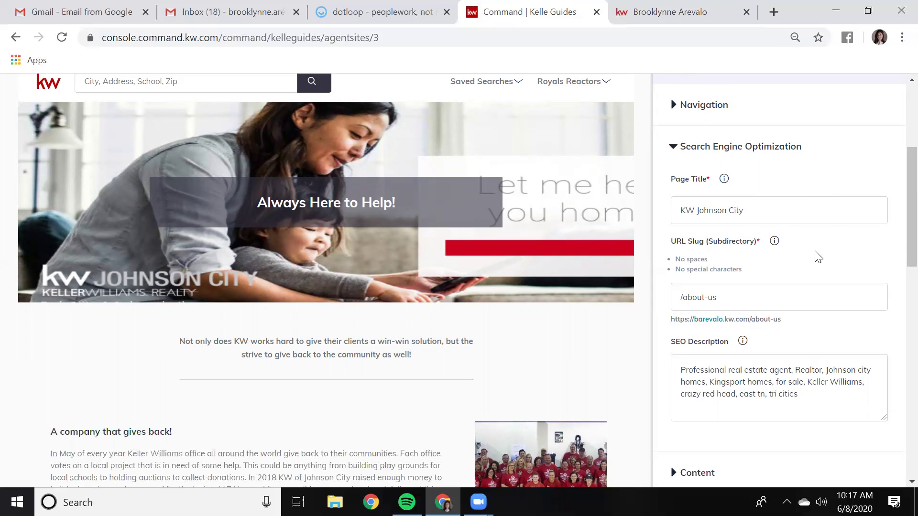
Expand the About Us Content section with header 'Always Here to Help!' and intro paragraph
{"action": "scroll", "coordinate": [819, 257], "scroll_direction": "down", "scroll_amount": 1}
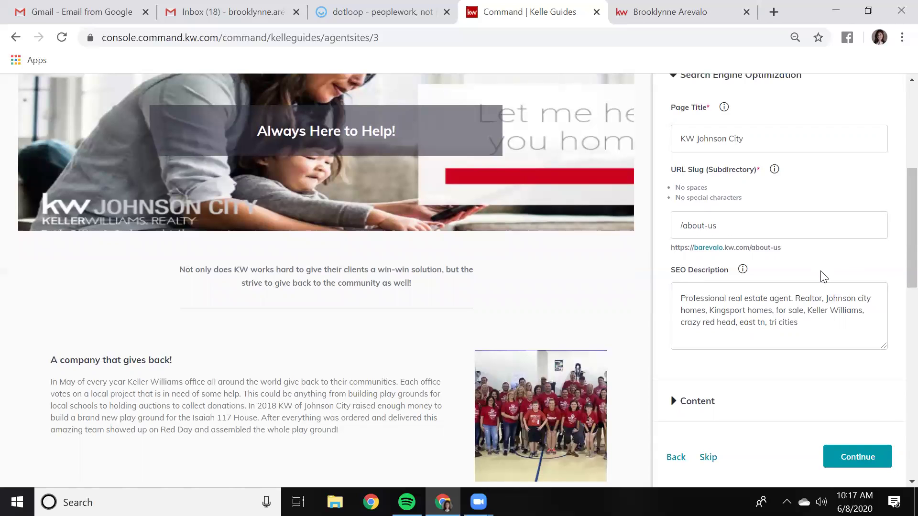
{"action": "scroll", "coordinate": [818, 272], "scroll_direction": "down", "scroll_amount": 1}
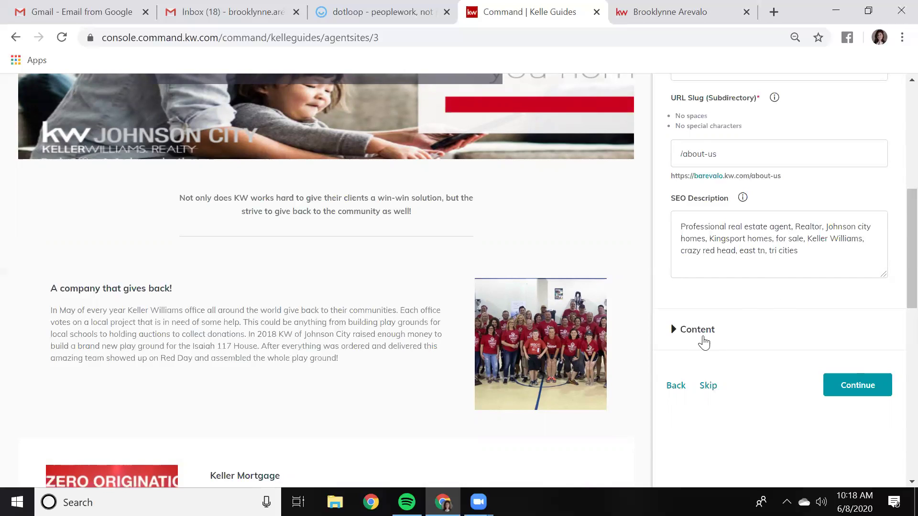
{"action": "left_click", "coordinate": [698, 329]}
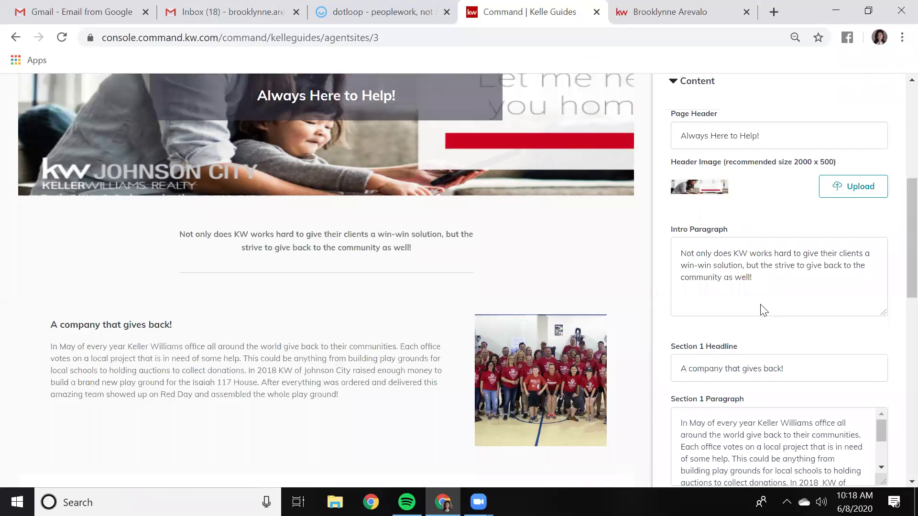
{"action": "scroll", "coordinate": [764, 310], "scroll_direction": "up", "scroll_amount": 1}
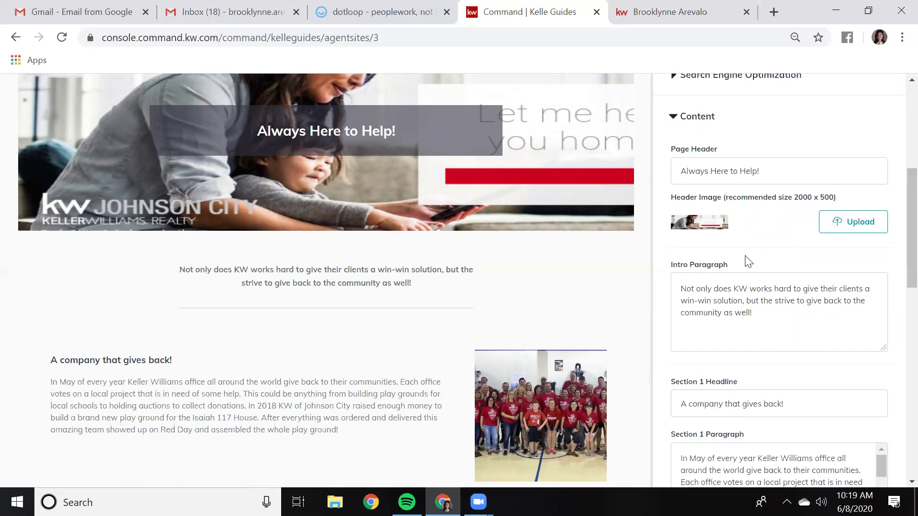
{"action": "scroll", "coordinate": [749, 262], "scroll_direction": "down", "scroll_amount": 1}
{"action": "scroll", "coordinate": [746, 257], "scroll_direction": "down", "scroll_amount": 1}
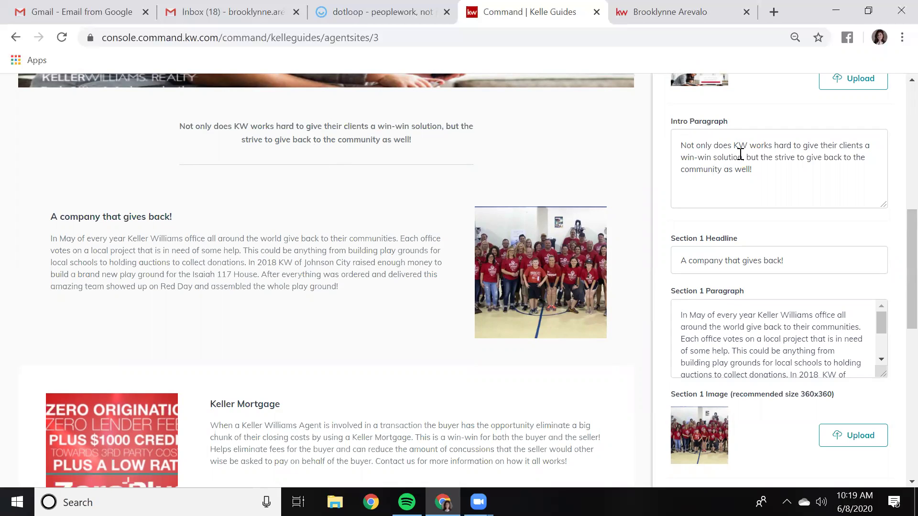
{"action": "scroll", "coordinate": [772, 196], "scroll_direction": "down", "scroll_amount": 2}
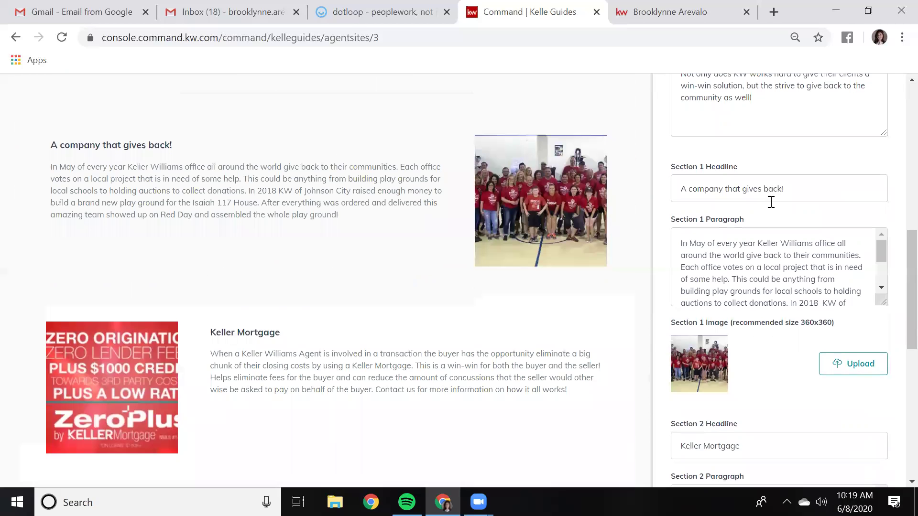
Review the About Us content, then continue to the About Me page with slug /about-me
{"action": "scroll", "coordinate": [751, 219], "scroll_direction": "down", "scroll_amount": 2}
{"action": "scroll", "coordinate": [745, 218], "scroll_direction": "down", "scroll_amount": 2}
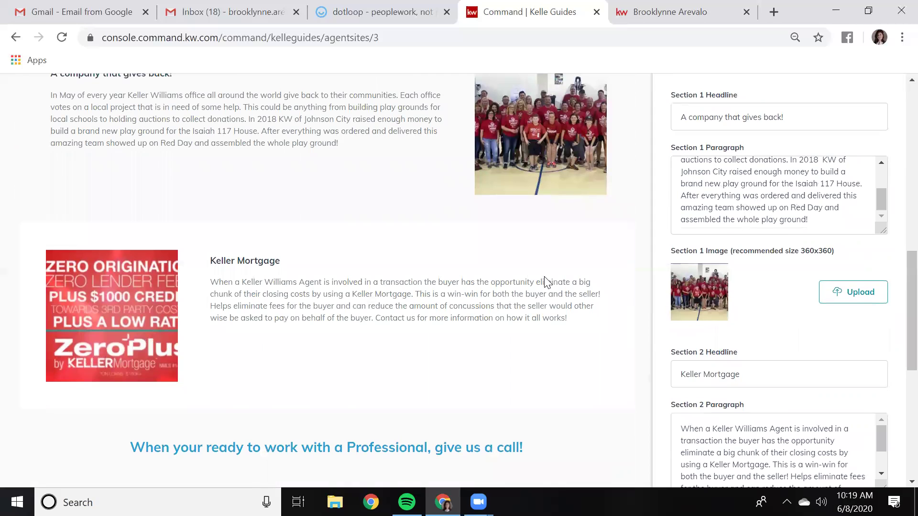
{"action": "scroll", "coordinate": [581, 247], "scroll_direction": "up", "scroll_amount": 2}
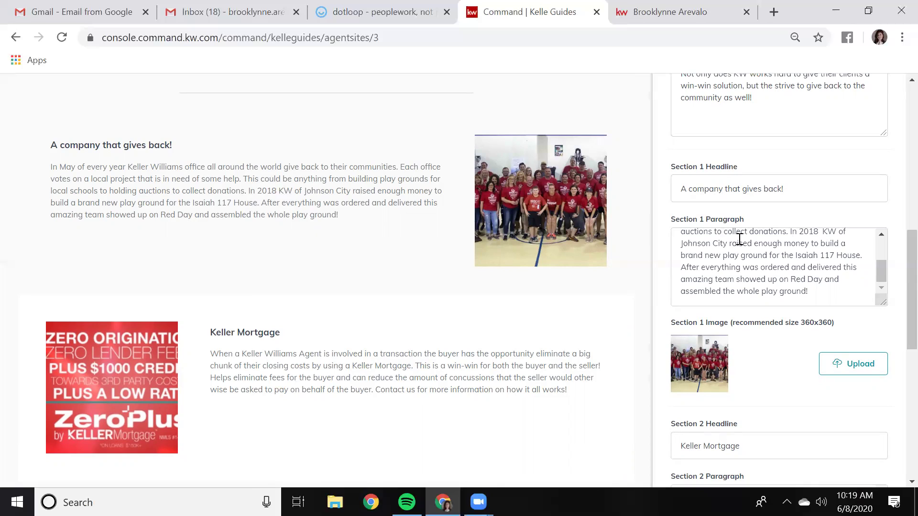
{"action": "scroll", "coordinate": [760, 280], "scroll_direction": "up", "scroll_amount": 3}
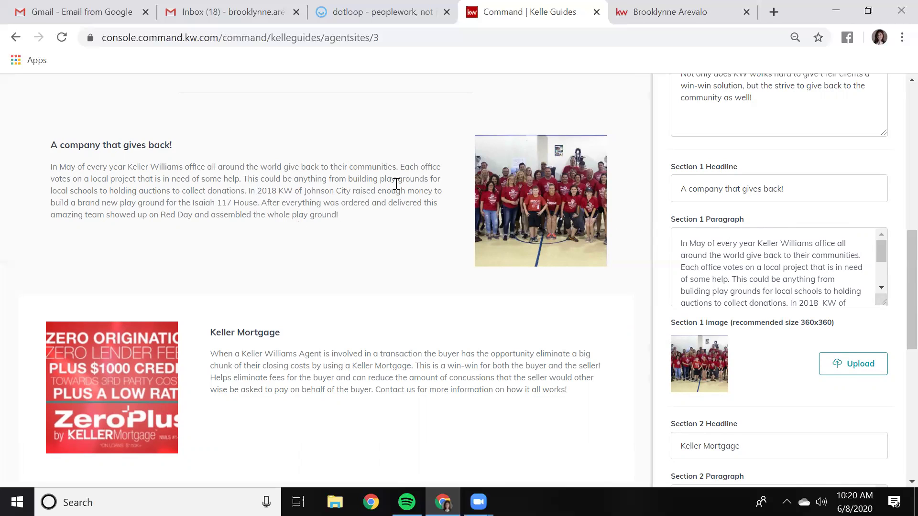
{"action": "scroll", "coordinate": [740, 251], "scroll_direction": "down", "scroll_amount": 2}
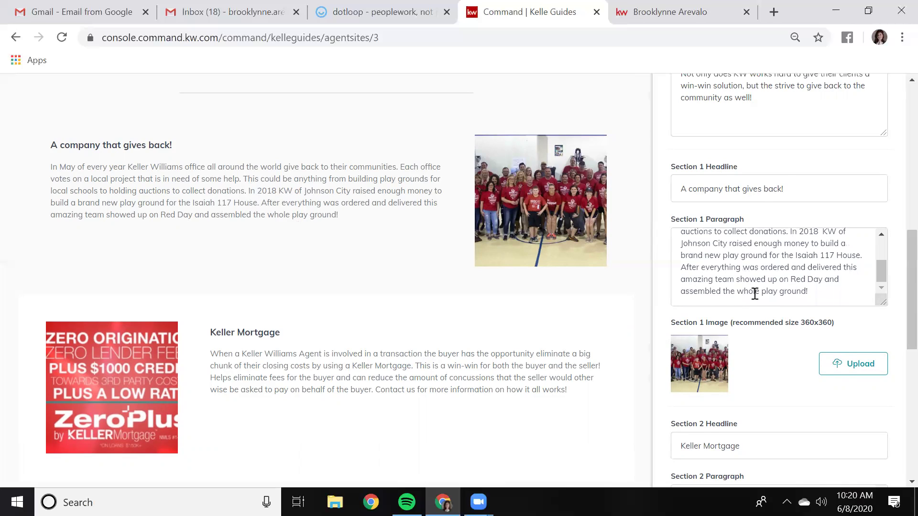
{"action": "scroll", "coordinate": [754, 293], "scroll_direction": "down", "scroll_amount": 3}
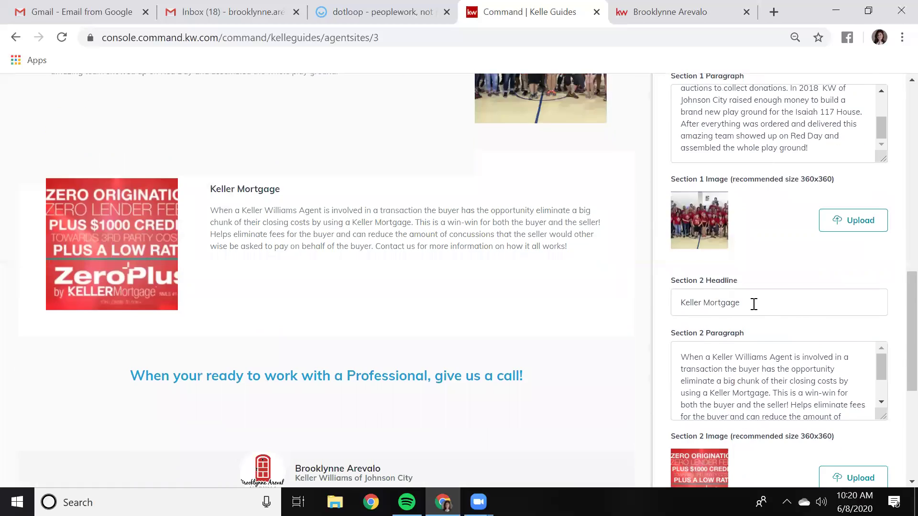
{"action": "scroll", "coordinate": [754, 304], "scroll_direction": "down", "scroll_amount": 2}
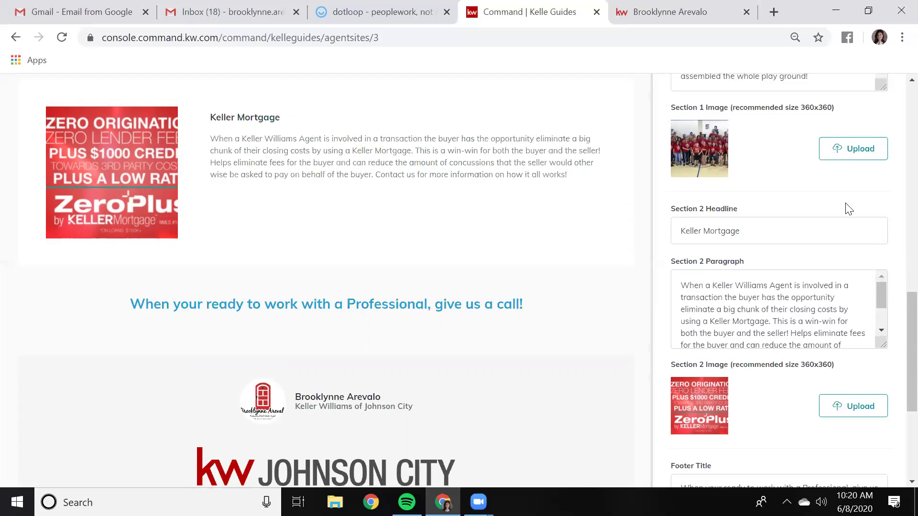
{"action": "scroll", "coordinate": [812, 277], "scroll_direction": "down", "scroll_amount": 5}
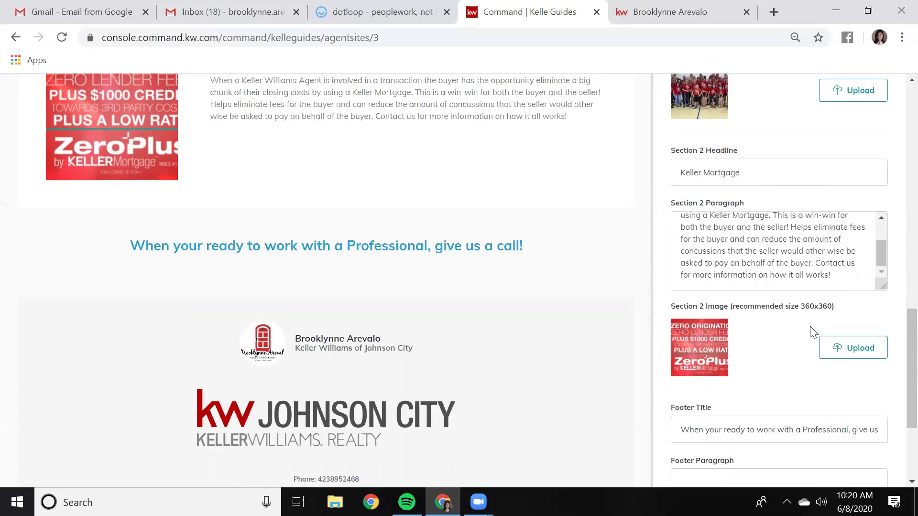
{"action": "scroll", "coordinate": [814, 334], "scroll_direction": "down", "scroll_amount": 1}
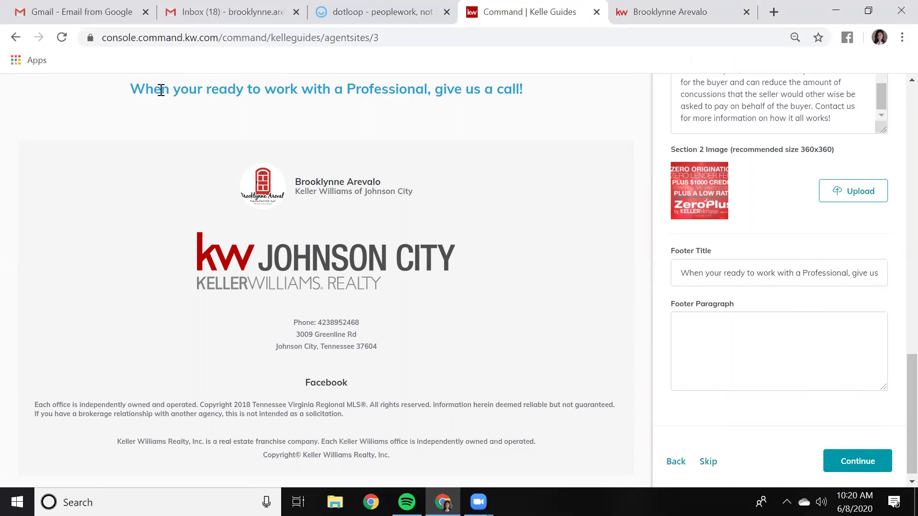
{"action": "scroll", "coordinate": [294, 124], "scroll_direction": "up", "scroll_amount": 3}
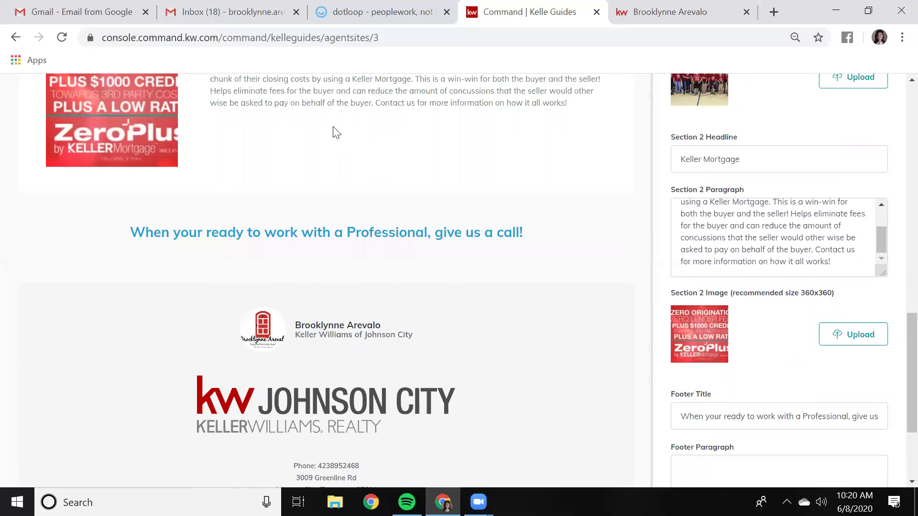
{"action": "scroll", "coordinate": [401, 251], "scroll_direction": "down", "scroll_amount": 3}
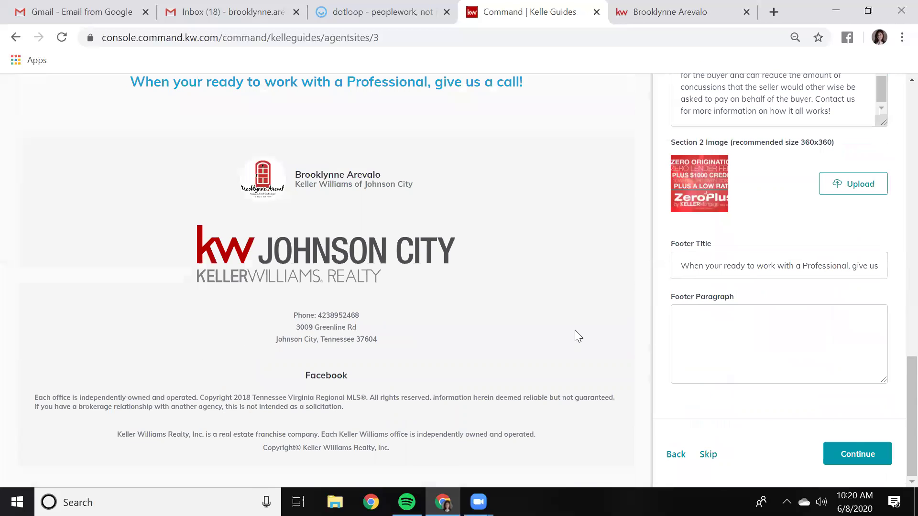
{"action": "scroll", "coordinate": [576, 334], "scroll_direction": "up", "scroll_amount": 3}
{"action": "scroll", "coordinate": [575, 330], "scroll_direction": "up", "scroll_amount": 15}
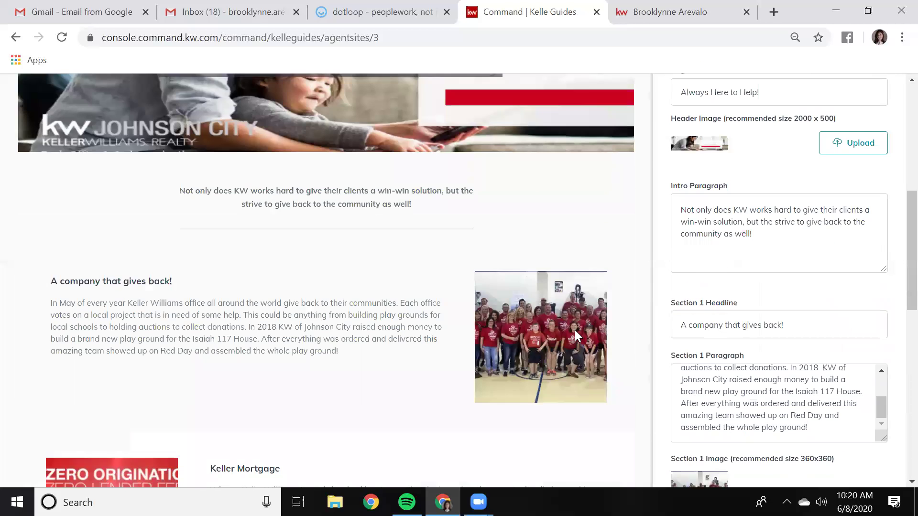
{"action": "scroll", "coordinate": [797, 329], "scroll_direction": "down", "scroll_amount": 8}
{"action": "scroll", "coordinate": [796, 327], "scroll_direction": "up", "scroll_amount": 8}
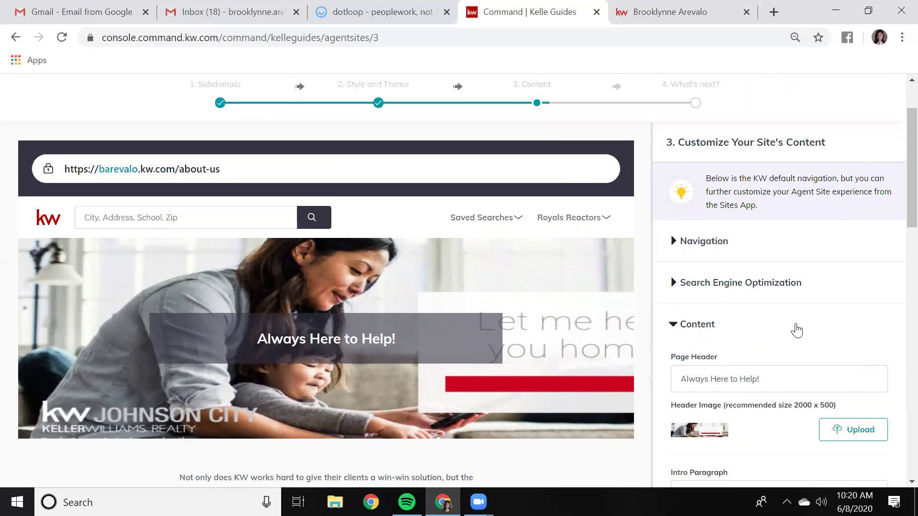
{"action": "scroll", "coordinate": [796, 330], "scroll_direction": "down", "scroll_amount": 15}
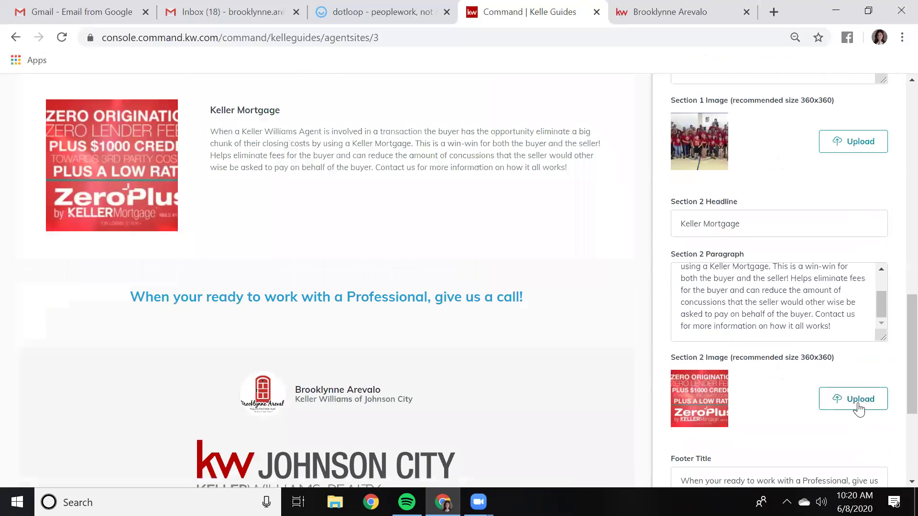
{"action": "scroll", "coordinate": [875, 430], "scroll_direction": "down", "scroll_amount": 5}
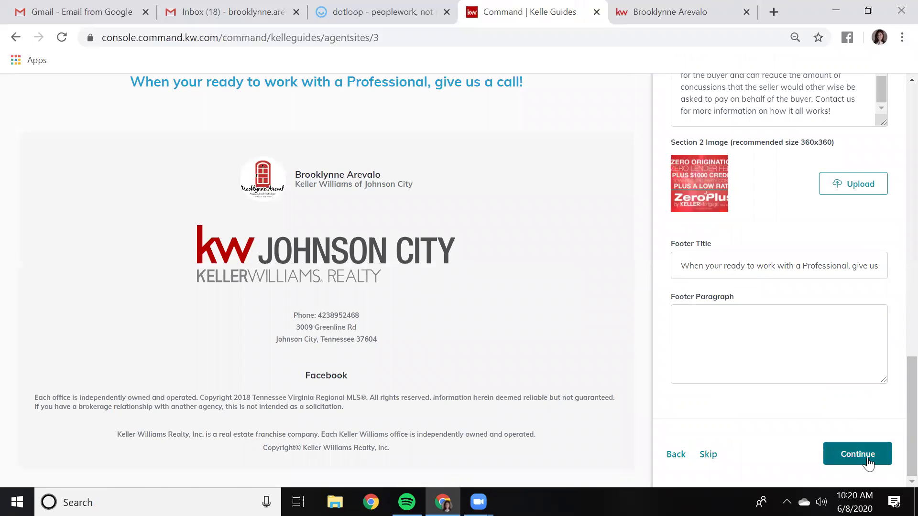
{"action": "left_click", "coordinate": [858, 455]}
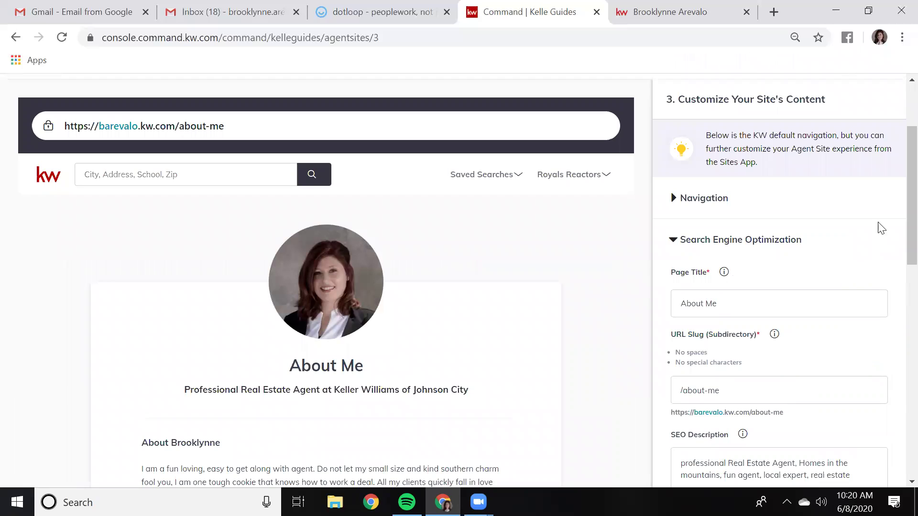
Review the About Me navigation outline and its search engine settings
{"action": "left_click", "coordinate": [707, 203]}
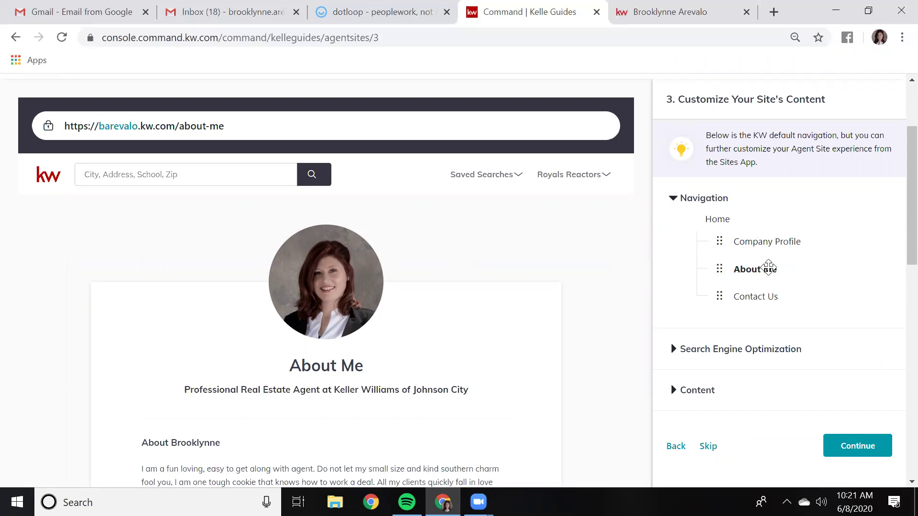
{"action": "left_click", "coordinate": [687, 204]}
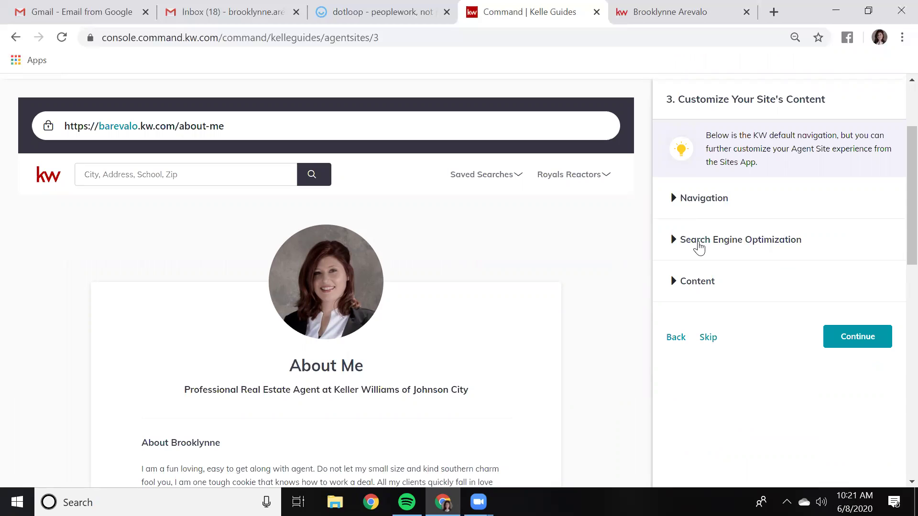
{"action": "left_click", "coordinate": [699, 246]}
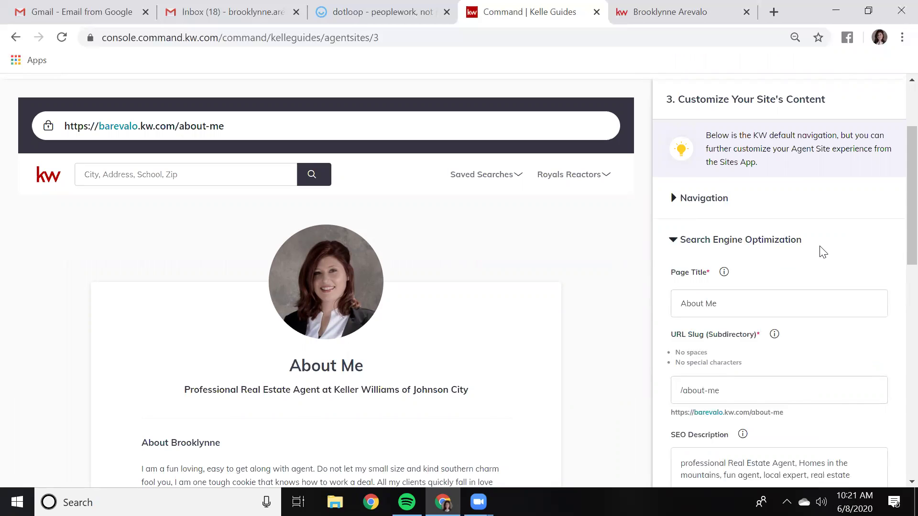
{"action": "scroll", "coordinate": [823, 252], "scroll_direction": "down", "scroll_amount": 1}
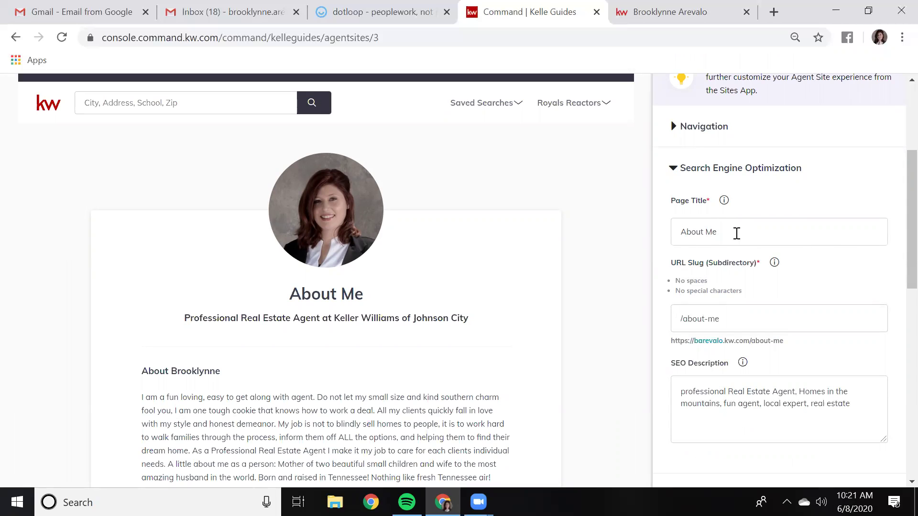
{"action": "scroll", "coordinate": [838, 262], "scroll_direction": "down", "scroll_amount": 3}
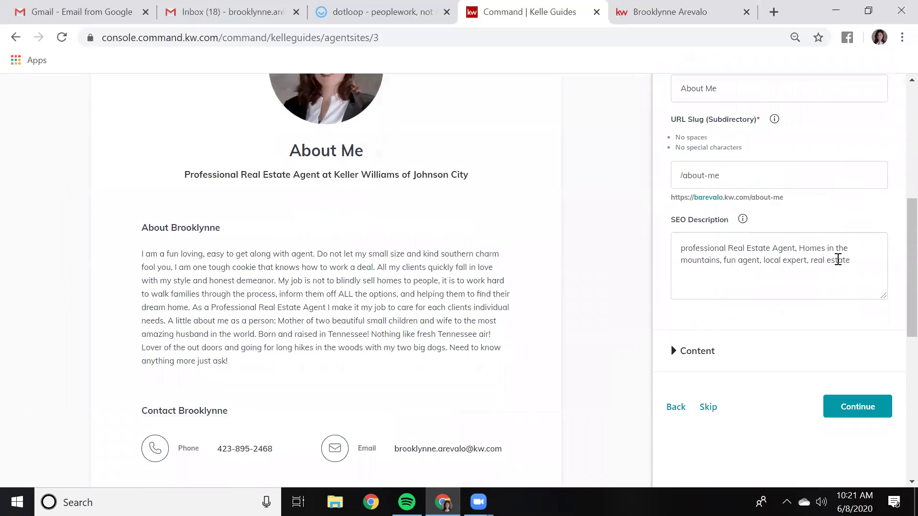
{"action": "scroll", "coordinate": [704, 240], "scroll_direction": "up", "scroll_amount": 2}
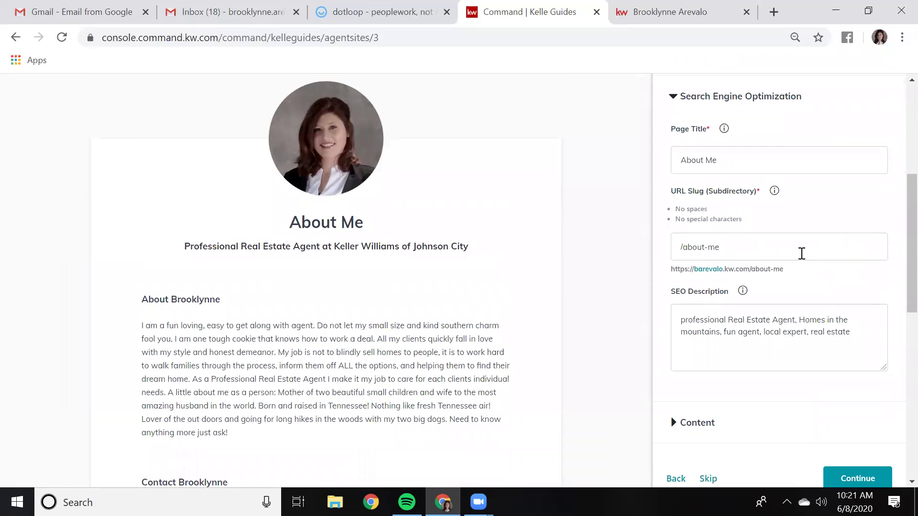
{"action": "scroll", "coordinate": [804, 255], "scroll_direction": "down", "scroll_amount": 1}
{"action": "scroll", "coordinate": [804, 255], "scroll_direction": "down", "scroll_amount": 1}
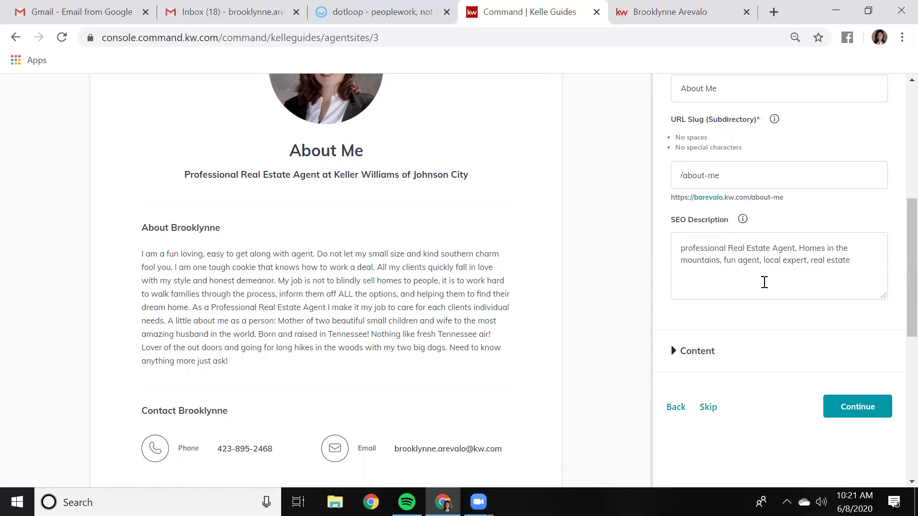
{"action": "scroll", "coordinate": [764, 281], "scroll_direction": "up", "scroll_amount": 1}
{"action": "scroll", "coordinate": [758, 291], "scroll_direction": "down", "scroll_amount": 1}
Review the About Me page content and accept it, moving on to Contact Us
{"action": "left_click", "coordinate": [709, 353]}
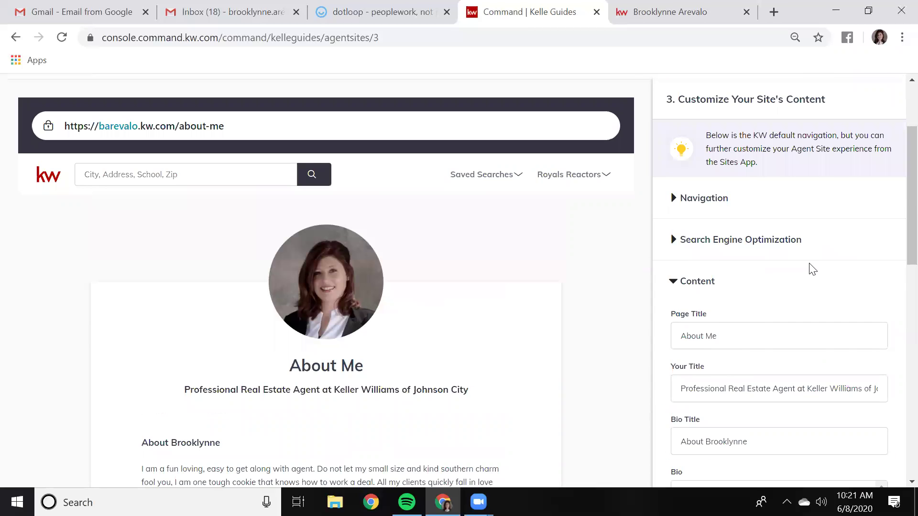
{"action": "scroll", "coordinate": [812, 266], "scroll_direction": "down", "scroll_amount": 2}
{"action": "scroll", "coordinate": [810, 263], "scroll_direction": "down", "scroll_amount": 1}
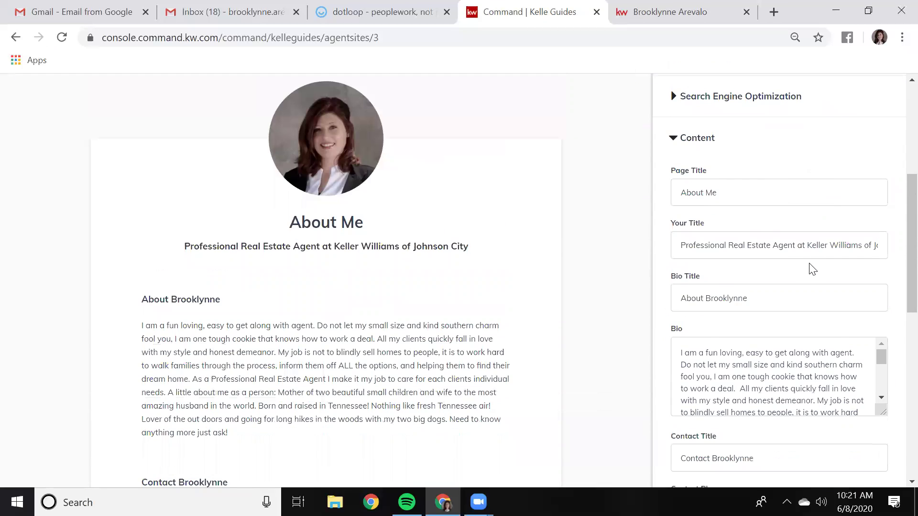
{"action": "scroll", "coordinate": [811, 267], "scroll_direction": "down", "scroll_amount": 1}
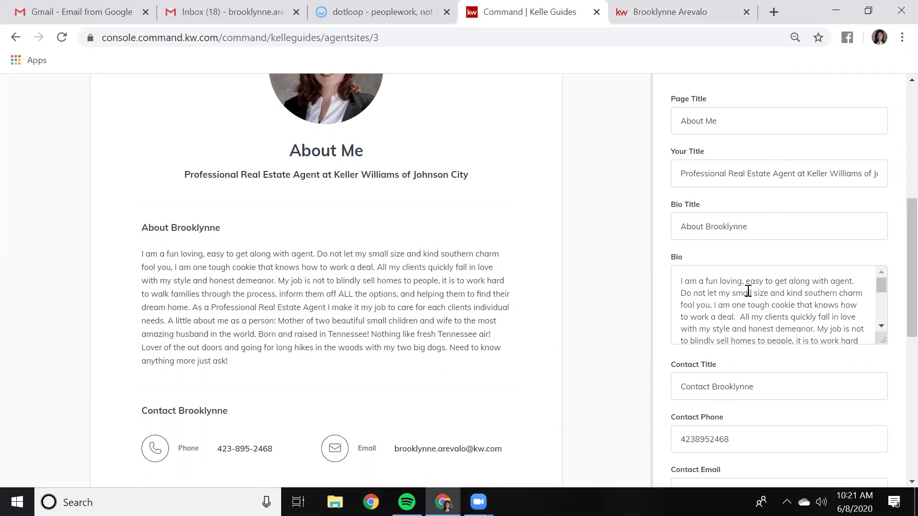
{"action": "scroll", "coordinate": [754, 293], "scroll_direction": "down", "scroll_amount": 1}
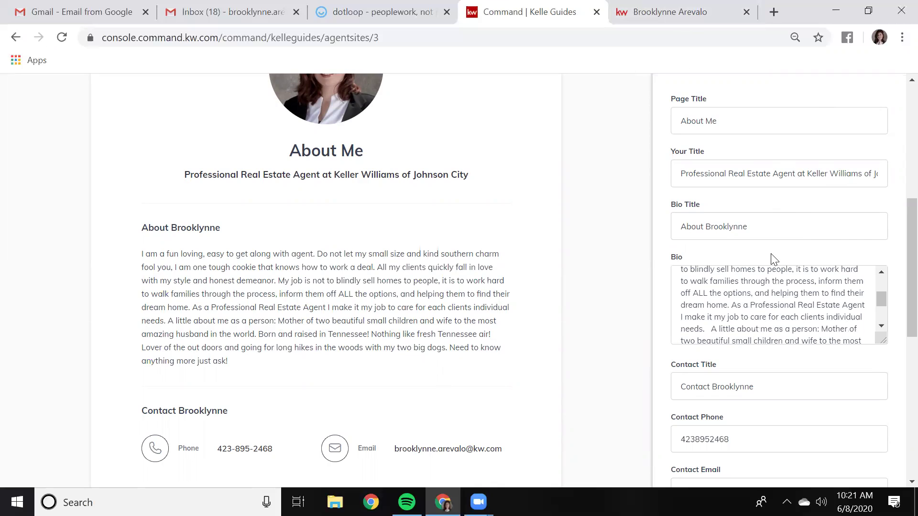
{"action": "scroll", "coordinate": [771, 253], "scroll_direction": "down", "scroll_amount": 2}
{"action": "scroll", "coordinate": [772, 255], "scroll_direction": "down", "scroll_amount": 1}
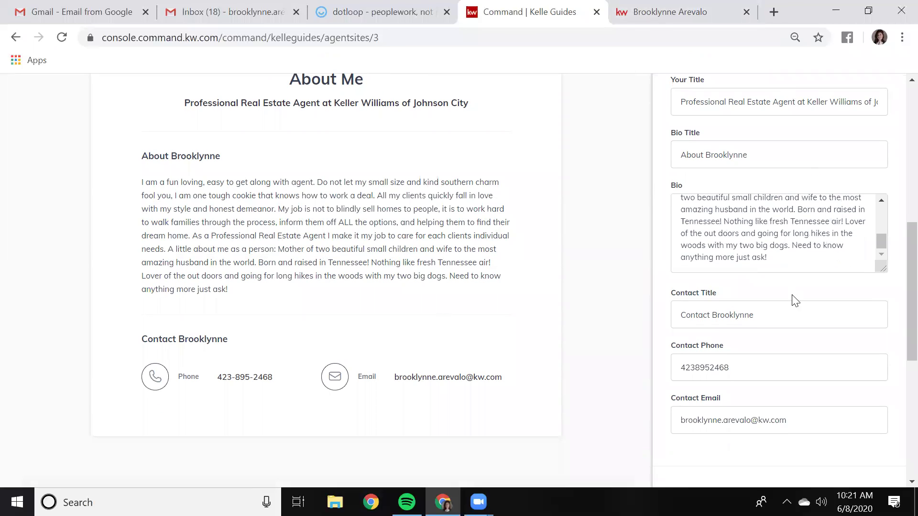
{"action": "scroll", "coordinate": [793, 299], "scroll_direction": "down", "scroll_amount": 2}
{"action": "scroll", "coordinate": [792, 296], "scroll_direction": "up", "scroll_amount": 2}
{"action": "scroll", "coordinate": [765, 288], "scroll_direction": "down", "scroll_amount": 4}
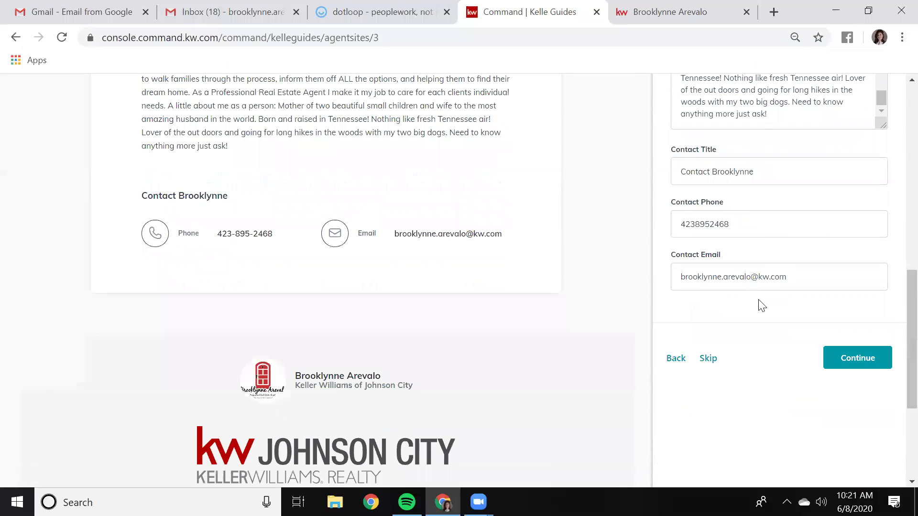
{"action": "scroll", "coordinate": [775, 332], "scroll_direction": "down", "scroll_amount": 3}
{"action": "left_click", "coordinate": [840, 216]}
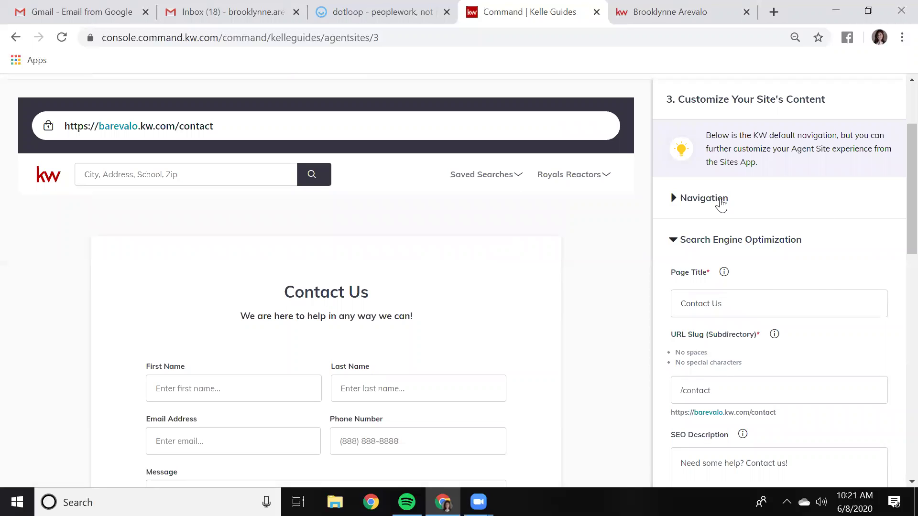
Check the Contact Us navigation outline and search engine settings
{"action": "left_click", "coordinate": [719, 201]}
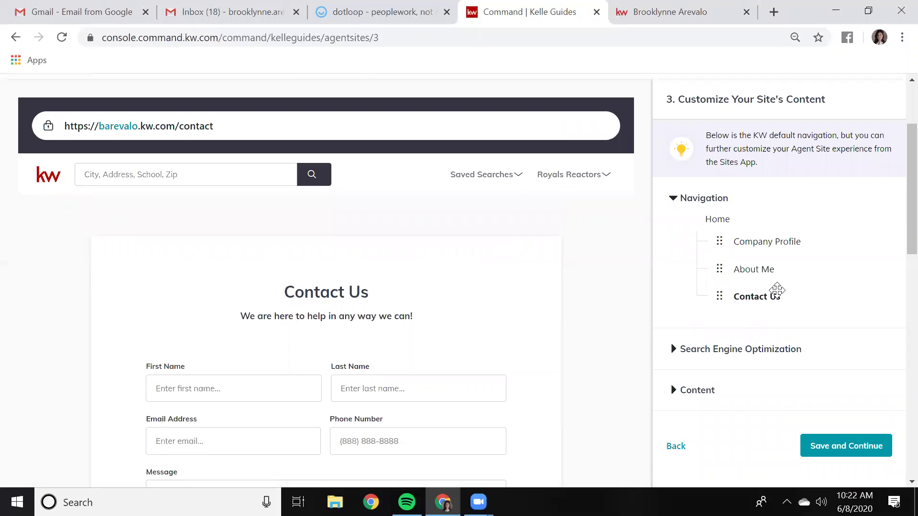
{"action": "scroll", "coordinate": [789, 294], "scroll_direction": "down", "scroll_amount": 2}
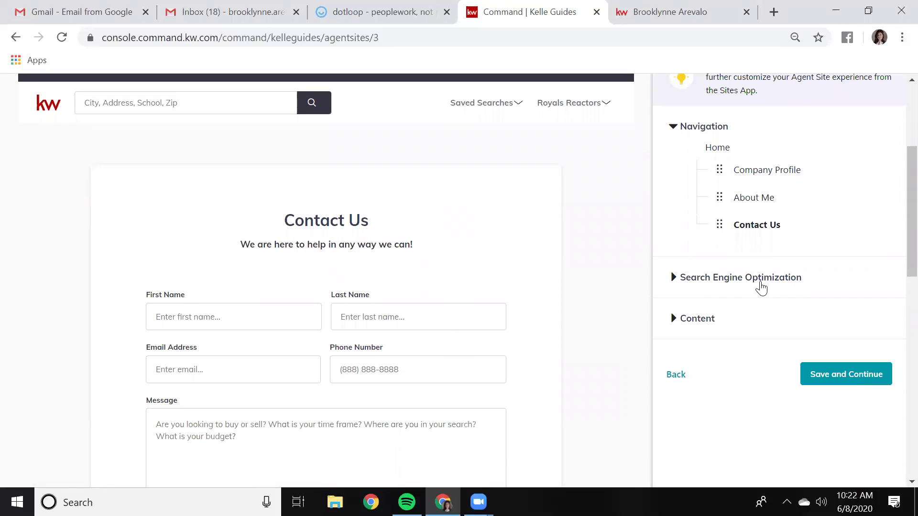
{"action": "left_click", "coordinate": [761, 283]}
{"action": "scroll", "coordinate": [808, 275], "scroll_direction": "down", "scroll_amount": 2}
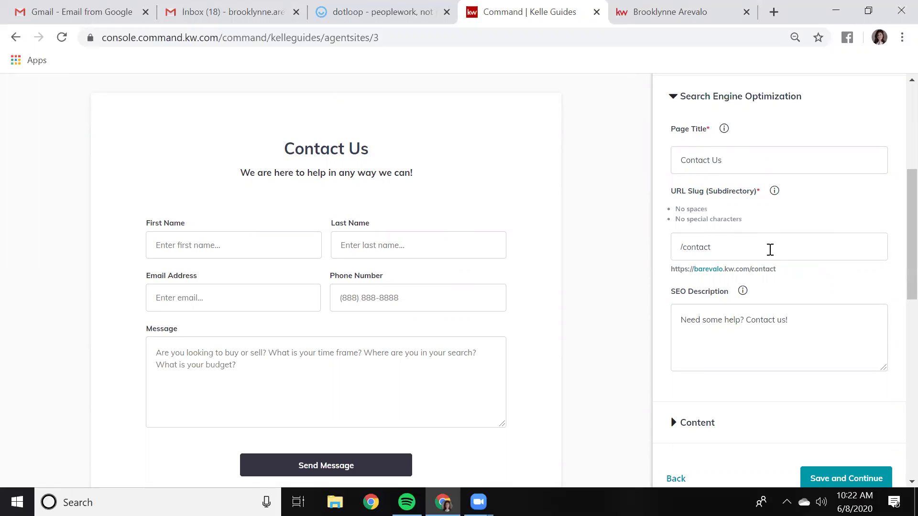
{"action": "scroll", "coordinate": [772, 253], "scroll_direction": "down", "scroll_amount": 1}
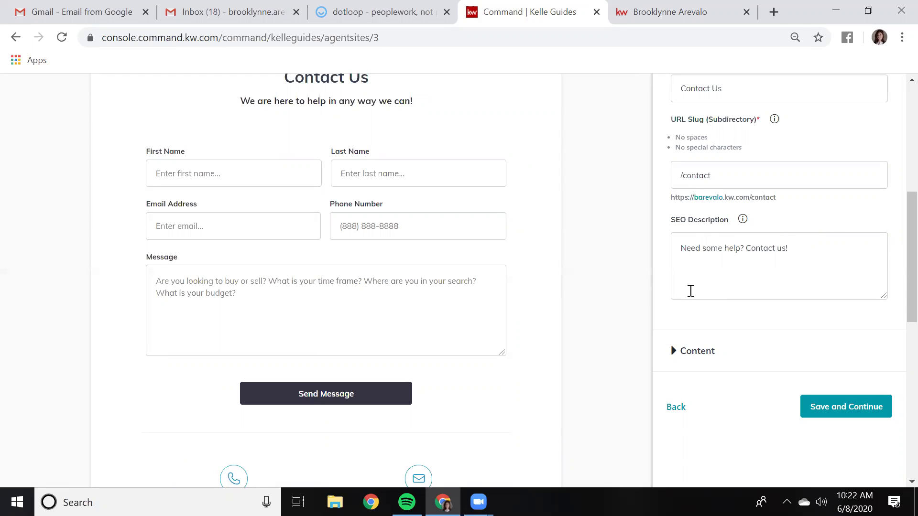
{"action": "scroll", "coordinate": [693, 292], "scroll_direction": "down", "scroll_amount": 3}
Review the Contact Us content and save, reaching step 4, What's Next
{"action": "left_click", "coordinate": [689, 211]}
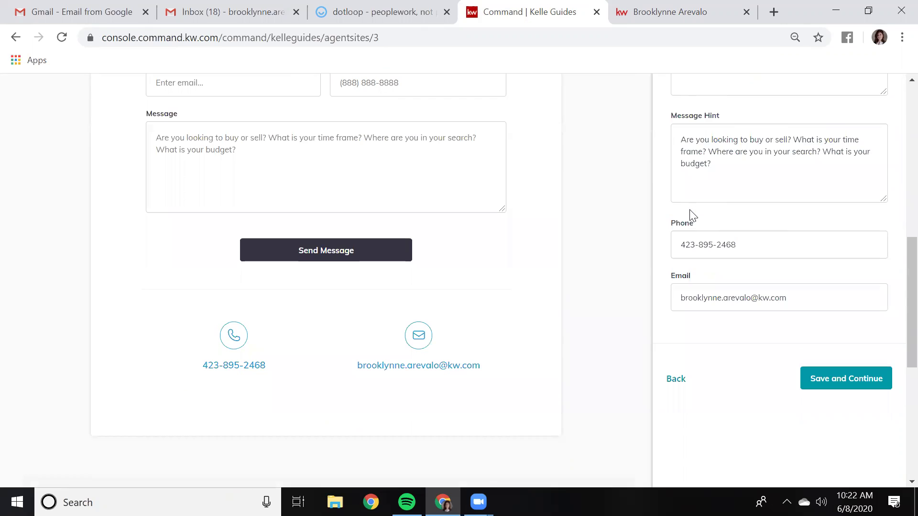
{"action": "scroll", "coordinate": [778, 210], "scroll_direction": "up", "scroll_amount": 5}
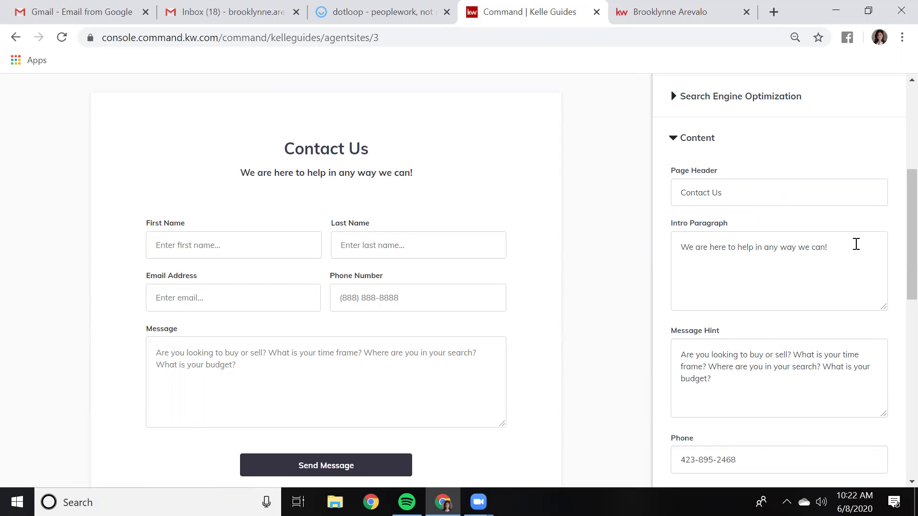
{"action": "scroll", "coordinate": [855, 250], "scroll_direction": "down", "scroll_amount": 1}
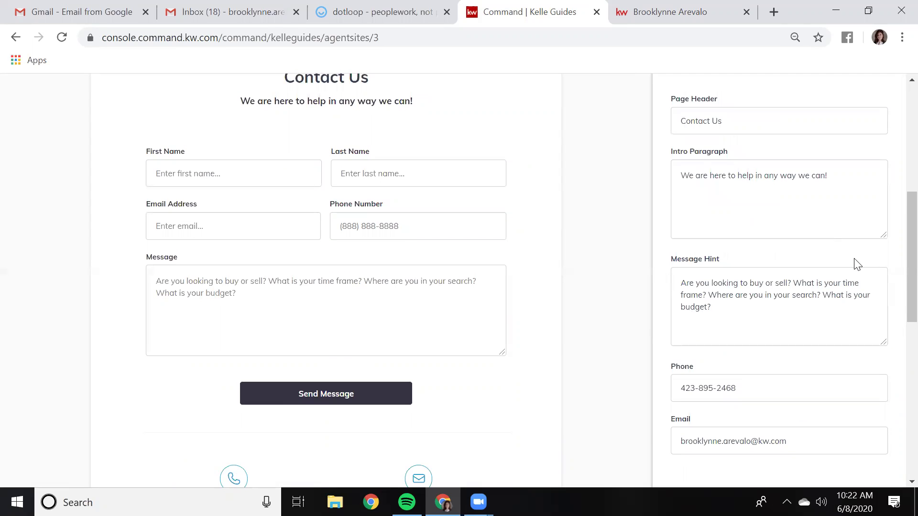
{"action": "scroll", "coordinate": [856, 262], "scroll_direction": "down", "scroll_amount": 1}
{"action": "scroll", "coordinate": [855, 281], "scroll_direction": "down", "scroll_amount": 1}
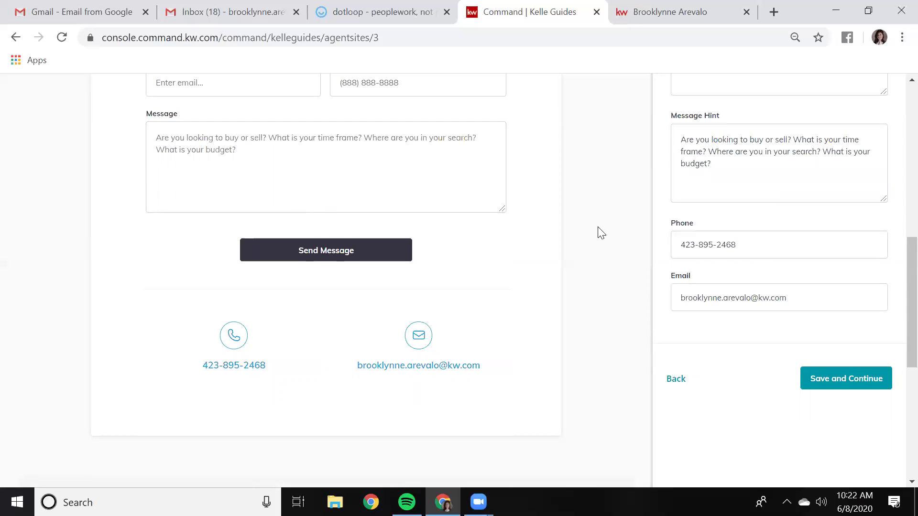
{"action": "scroll", "coordinate": [759, 348], "scroll_direction": "down", "scroll_amount": 2}
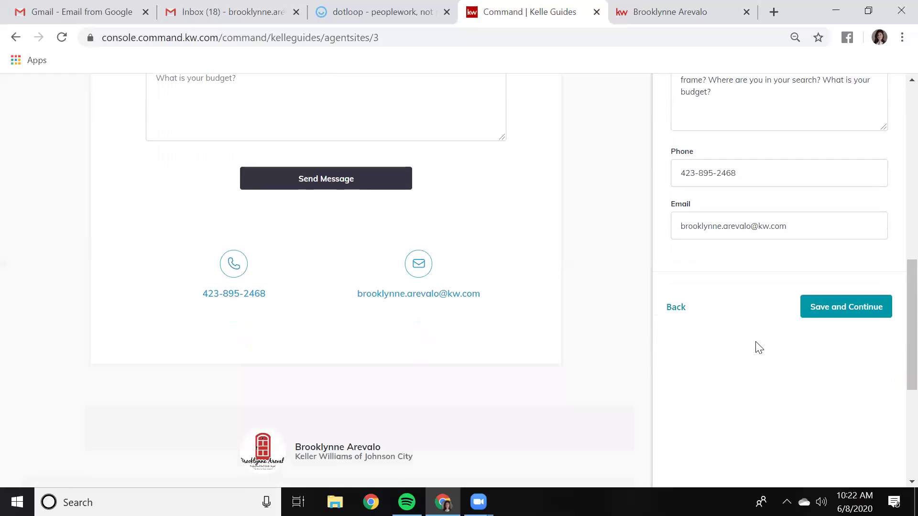
{"action": "left_click", "coordinate": [836, 317]}
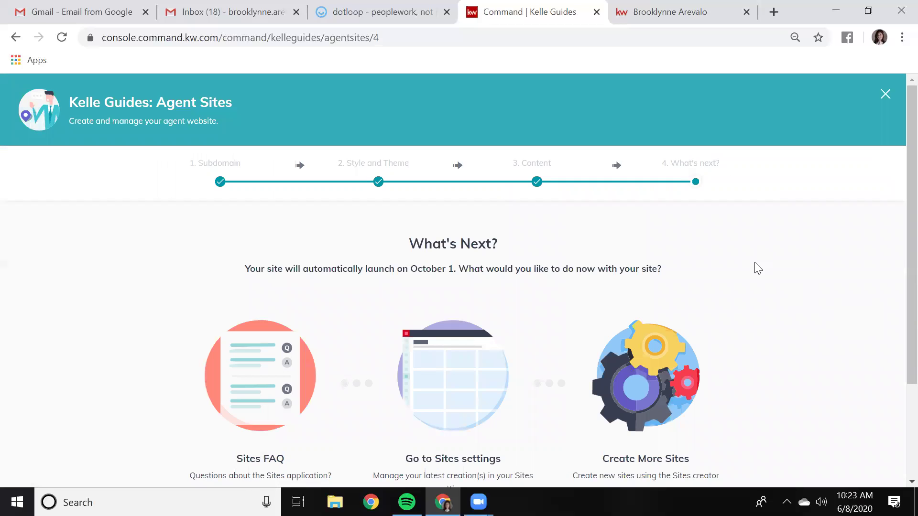
Close the Agent Sites guide from What's Next, returning to the Landing Pages list
{"action": "scroll", "coordinate": [756, 273], "scroll_direction": "down", "scroll_amount": 2}
{"action": "scroll", "coordinate": [757, 272], "scroll_direction": "up", "scroll_amount": 2}
{"action": "left_click", "coordinate": [882, 95]}
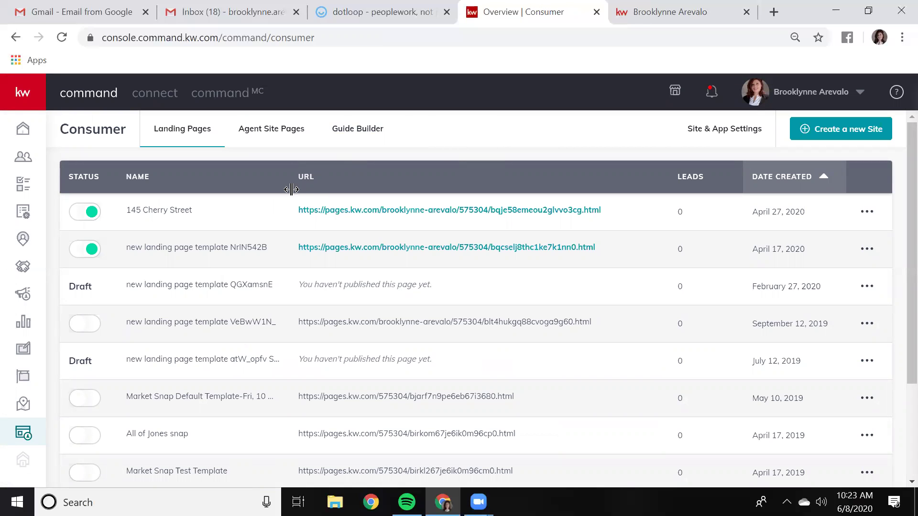
Go to Agent Site Pages and start a new site, bringing up Choose Page Type
{"action": "left_click", "coordinate": [286, 134]}
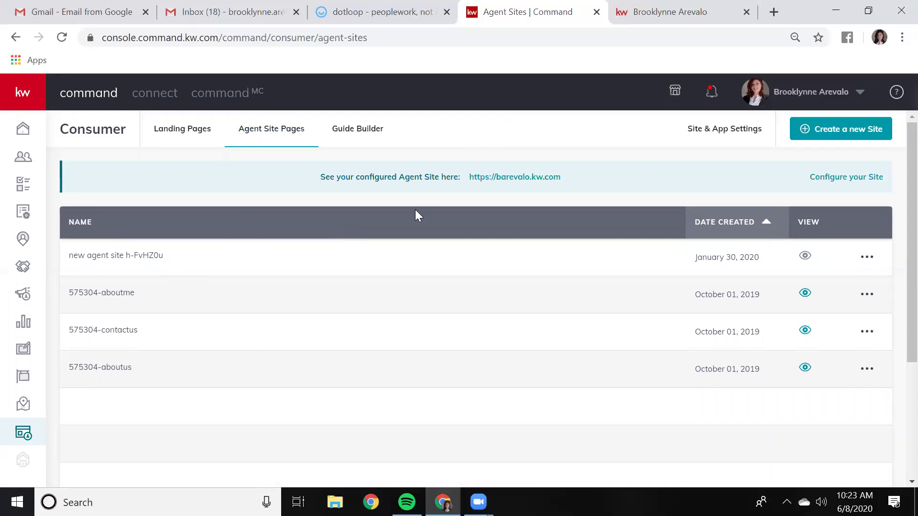
{"action": "left_click", "coordinate": [834, 137]}
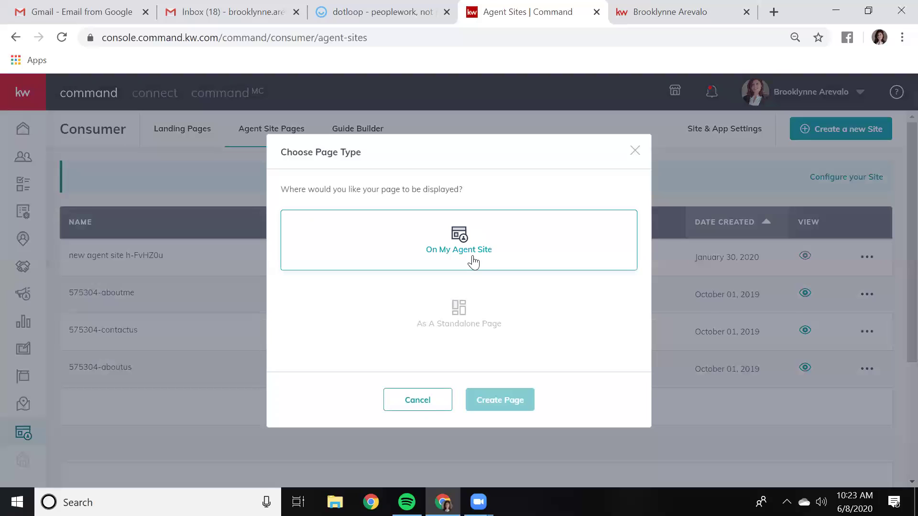
Choose On My Agent Site as the new page's display location
{"action": "left_click", "coordinate": [442, 340]}
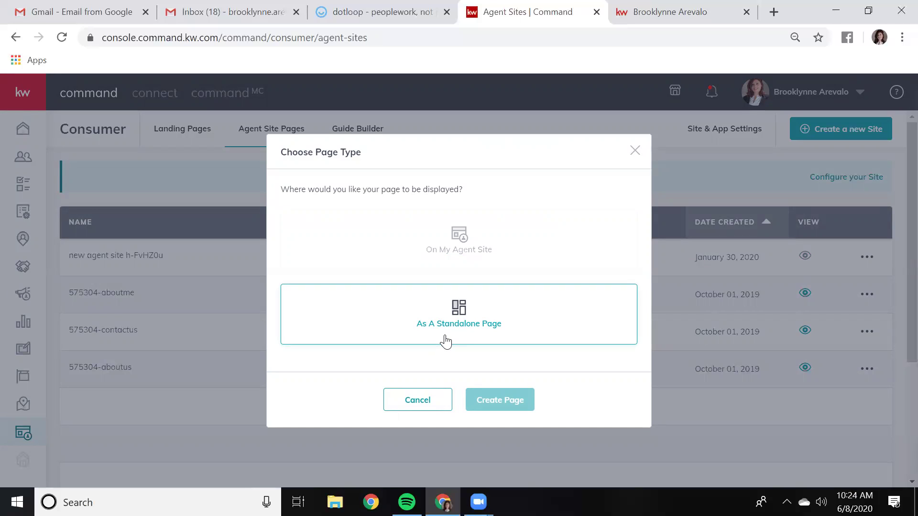
{"action": "left_click", "coordinate": [472, 257]}
{"action": "left_click", "coordinate": [455, 247]}
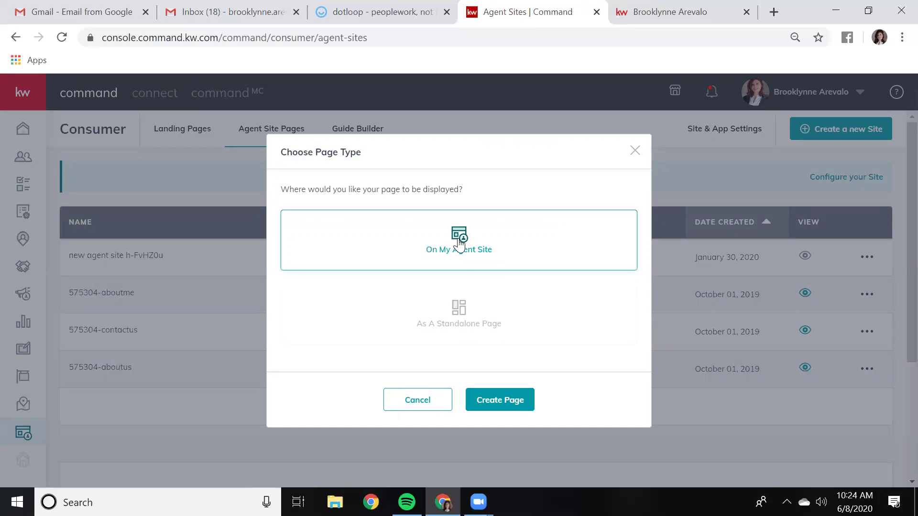
Create the page, opening a blank 'new agent site ckdWj7rH' in the editor
{"action": "left_click", "coordinate": [507, 399]}
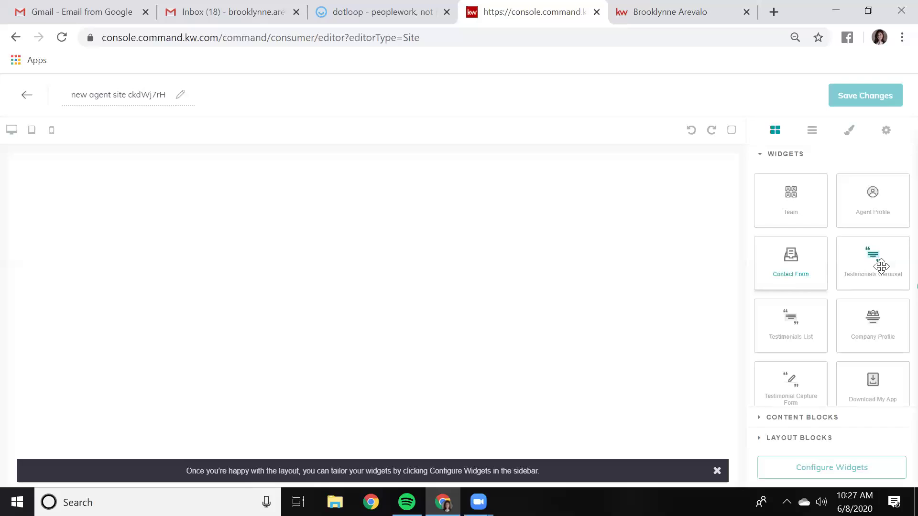
{"action": "scroll", "coordinate": [885, 340], "scroll_direction": "down", "scroll_amount": 1}
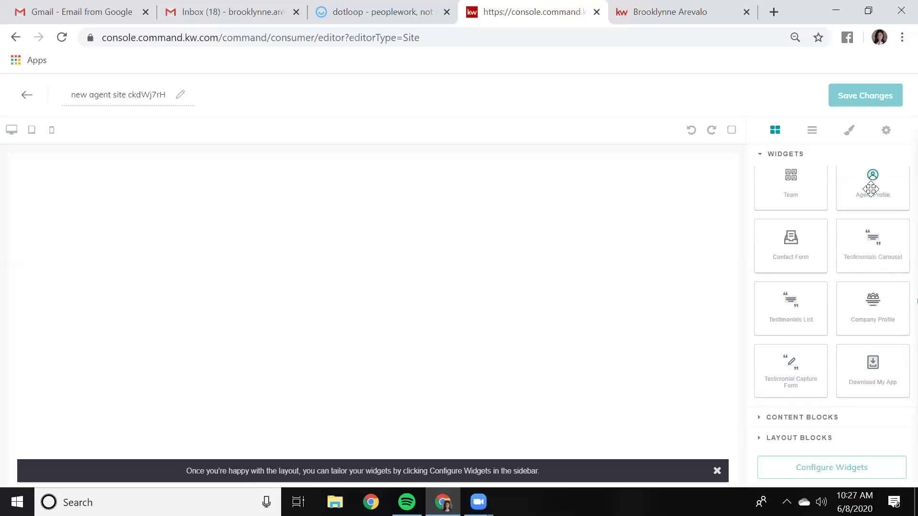
{"action": "scroll", "coordinate": [867, 237], "scroll_direction": "up", "scroll_amount": 1}
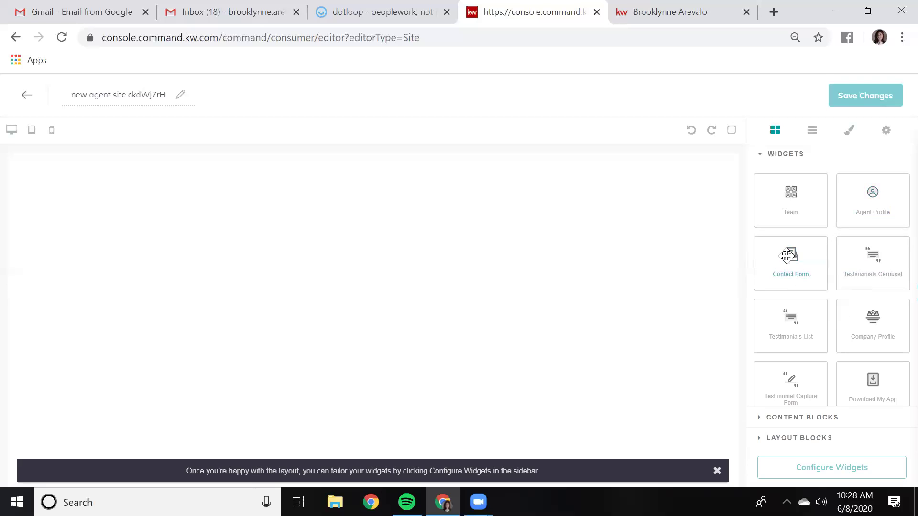
Drop a Contact Form onto the empty page to get a Contact Us form with name, email, phone and message fields
{"action": "left_click_drag", "start_coordinate": [797, 262], "coordinate": [555, 299]}
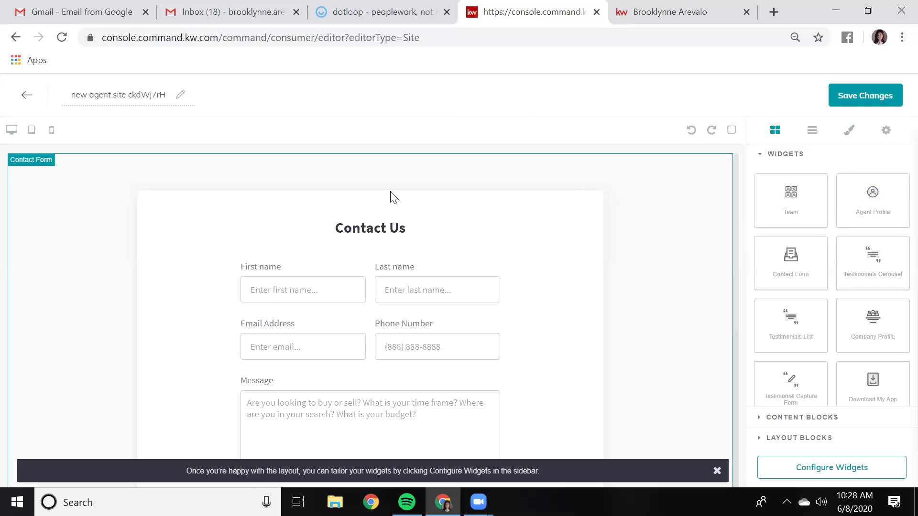
{"action": "scroll", "coordinate": [389, 163], "scroll_direction": "down", "scroll_amount": 2}
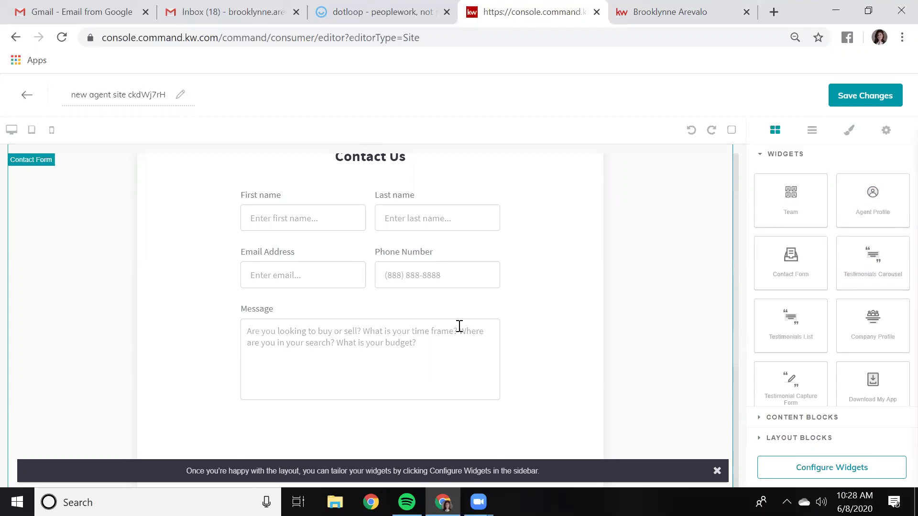
{"action": "scroll", "coordinate": [620, 272], "scroll_direction": "up", "scroll_amount": 2}
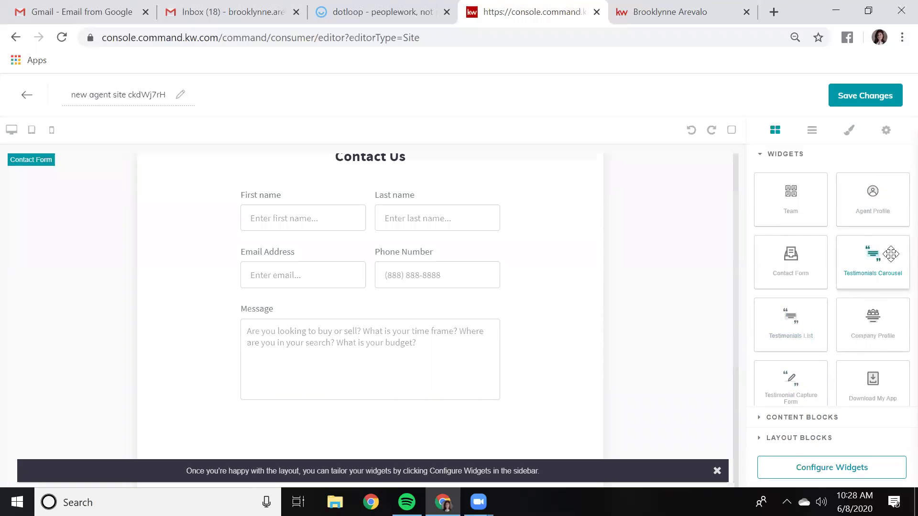
{"action": "scroll", "coordinate": [891, 254], "scroll_direction": "down", "scroll_amount": 1}
Add a Testimonials Carousel and a Testimonials List, both titled 'From Our Clients', below the Contact Us form
{"action": "left_click_drag", "start_coordinate": [891, 254], "coordinate": [432, 453]}
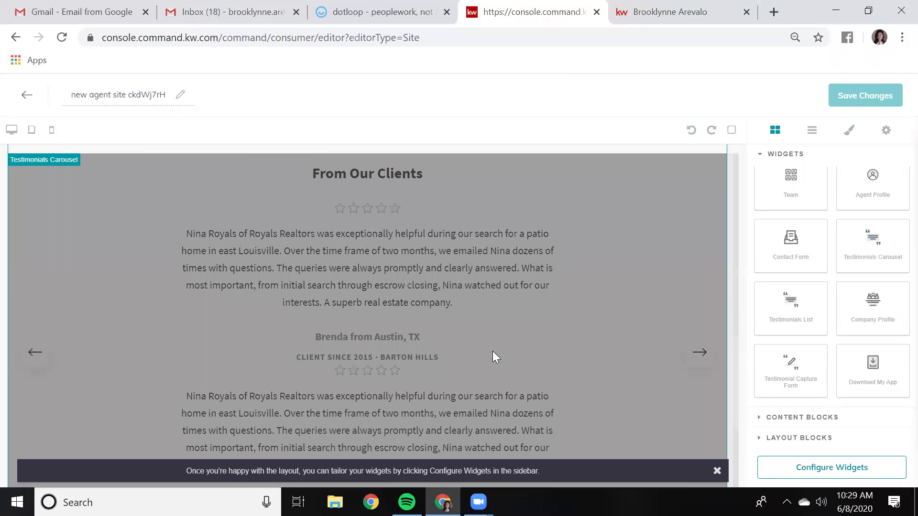
{"action": "scroll", "coordinate": [492, 352], "scroll_direction": "down", "scroll_amount": 3}
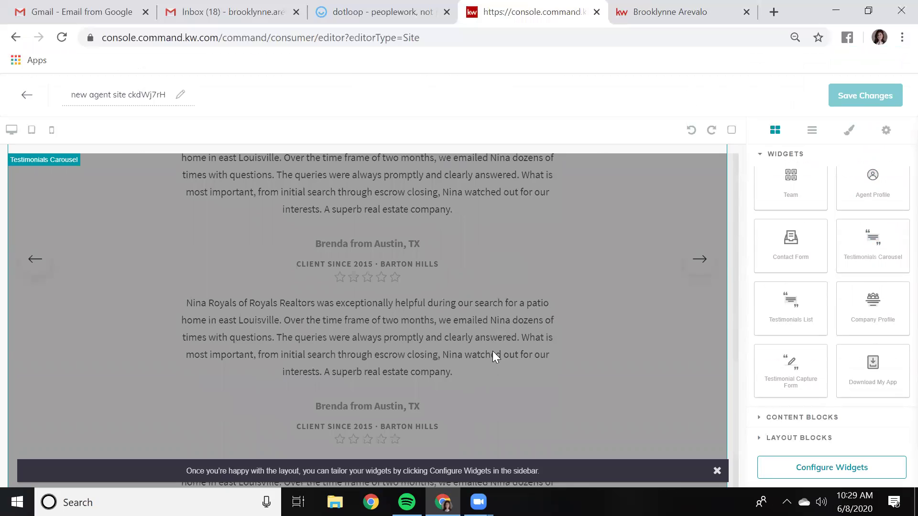
{"action": "scroll", "coordinate": [492, 352], "scroll_direction": "down", "scroll_amount": 1}
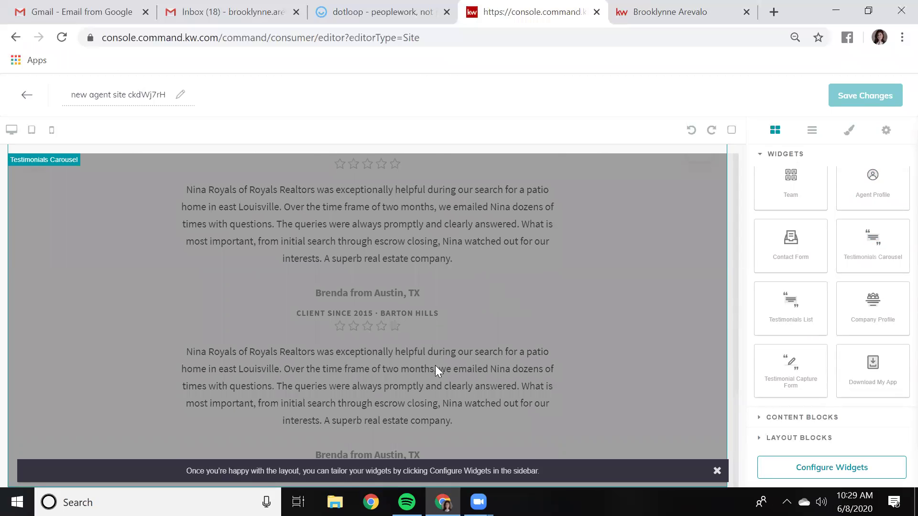
{"action": "scroll", "coordinate": [457, 254], "scroll_direction": "up", "scroll_amount": 4}
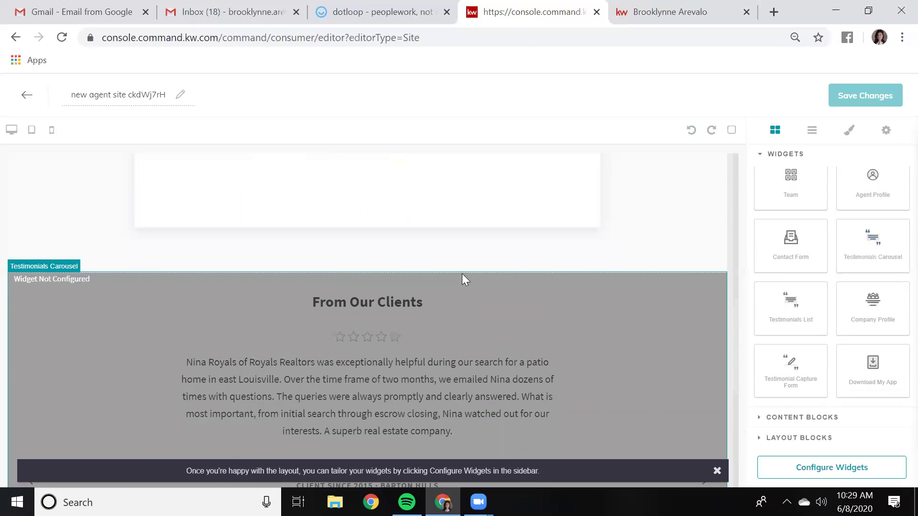
{"action": "scroll", "coordinate": [462, 275], "scroll_direction": "up", "scroll_amount": 2}
{"action": "left_click_drag", "start_coordinate": [791, 301], "coordinate": [545, 351]}
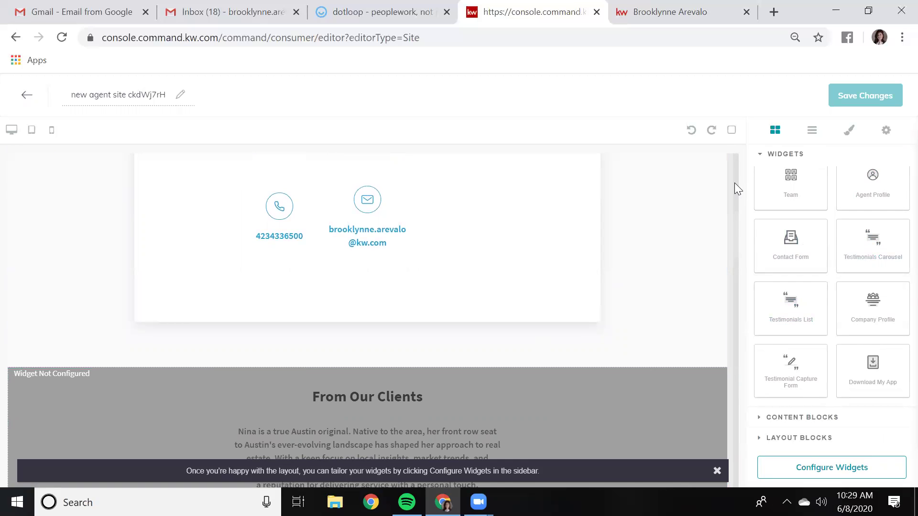
{"action": "scroll", "coordinate": [735, 183], "scroll_direction": "up", "scroll_amount": 5}
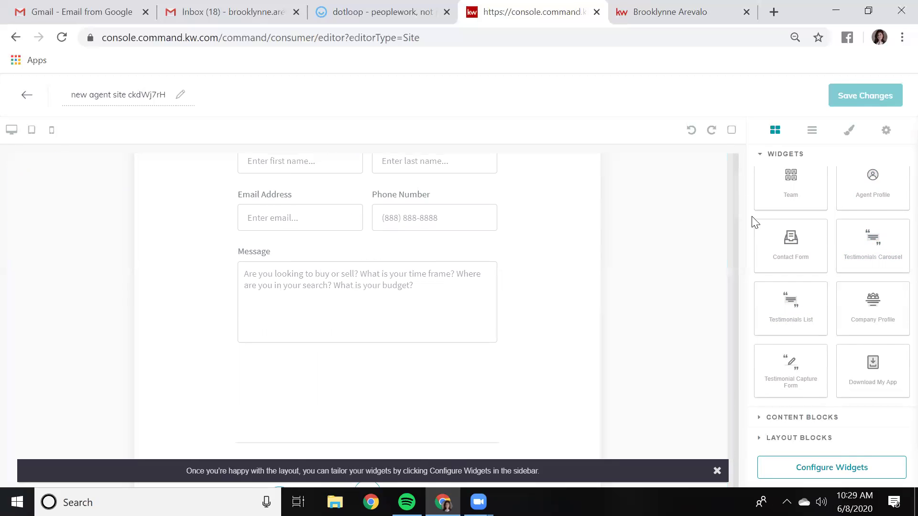
{"action": "scroll", "coordinate": [733, 191], "scroll_direction": "up", "scroll_amount": 1}
{"action": "scroll", "coordinate": [734, 239], "scroll_direction": "down", "scroll_amount": 10}
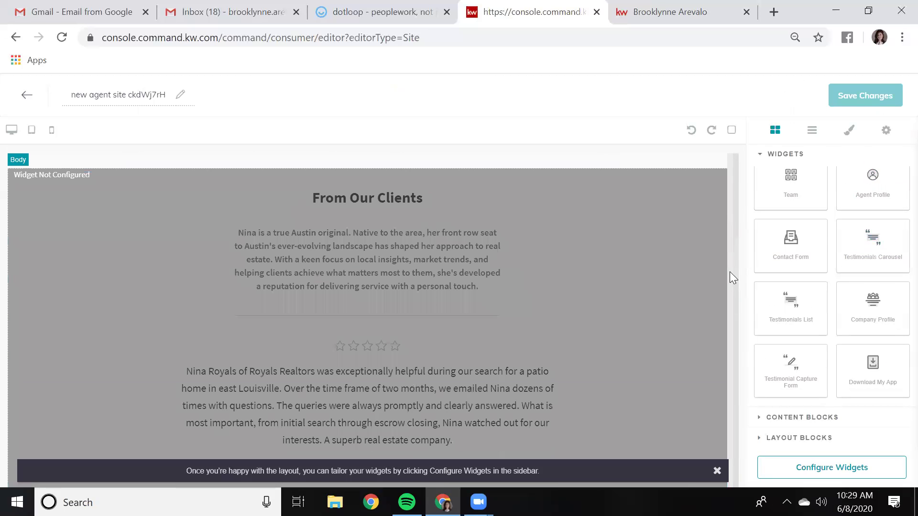
Stack another unconfigured Testimonials List and Testimonials Carousel under the Contact Us form
{"action": "left_click_drag", "start_coordinate": [735, 363], "coordinate": [736, 431]}
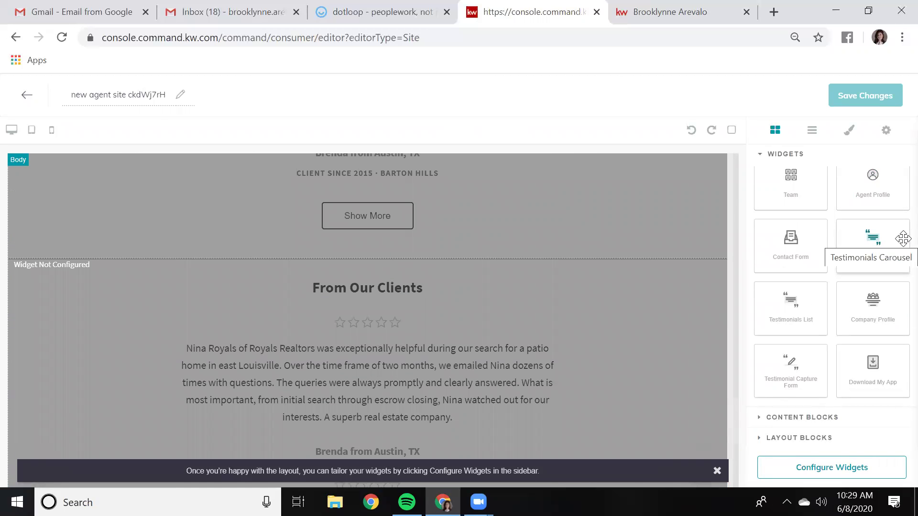
{"action": "left_click_drag", "start_coordinate": [808, 304], "coordinate": [529, 253]}
{"action": "left_click_drag", "start_coordinate": [871, 236], "coordinate": [609, 271]}
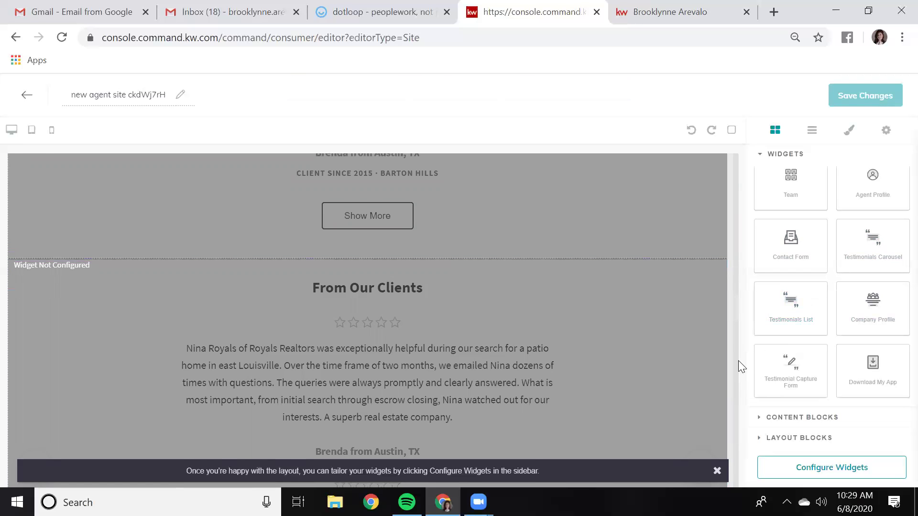
{"action": "scroll", "coordinate": [650, 300], "scroll_direction": "down", "scroll_amount": 5}
{"action": "scroll", "coordinate": [654, 306], "scroll_direction": "up", "scroll_amount": 10}
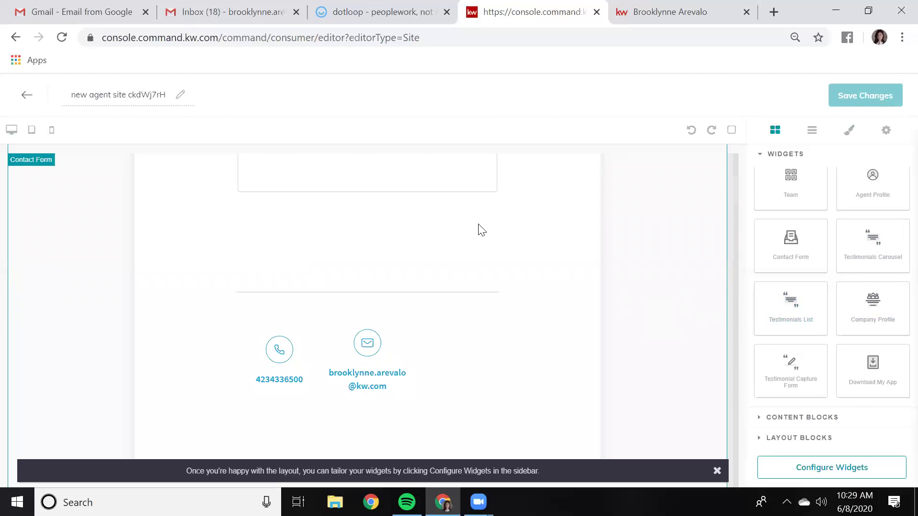
{"action": "scroll", "coordinate": [732, 215], "scroll_direction": "down", "scroll_amount": 12}
{"action": "scroll", "coordinate": [719, 213], "scroll_direction": "up", "scroll_amount": 8}
{"action": "scroll", "coordinate": [698, 234], "scroll_direction": "down", "scroll_amount": 1}
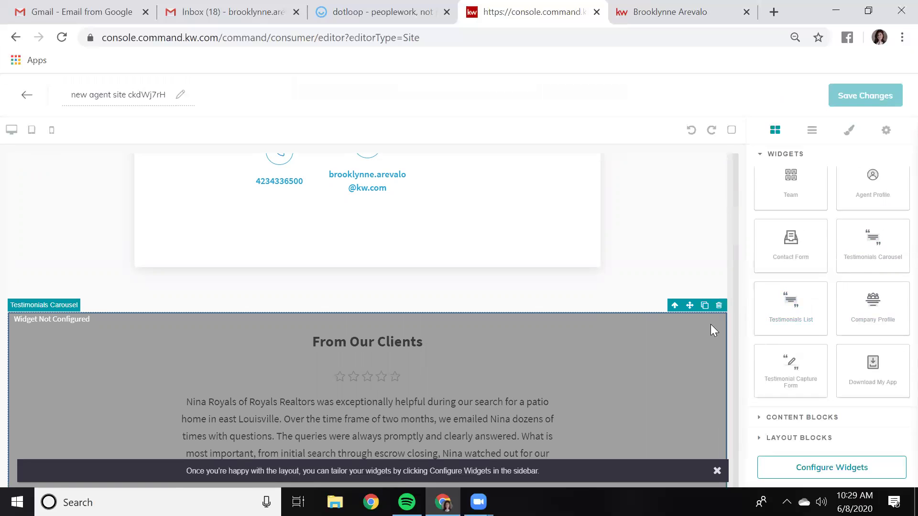
Delete the duplicate Testimonials Carousel and Testimonials List blocks
{"action": "left_click", "coordinate": [721, 307]}
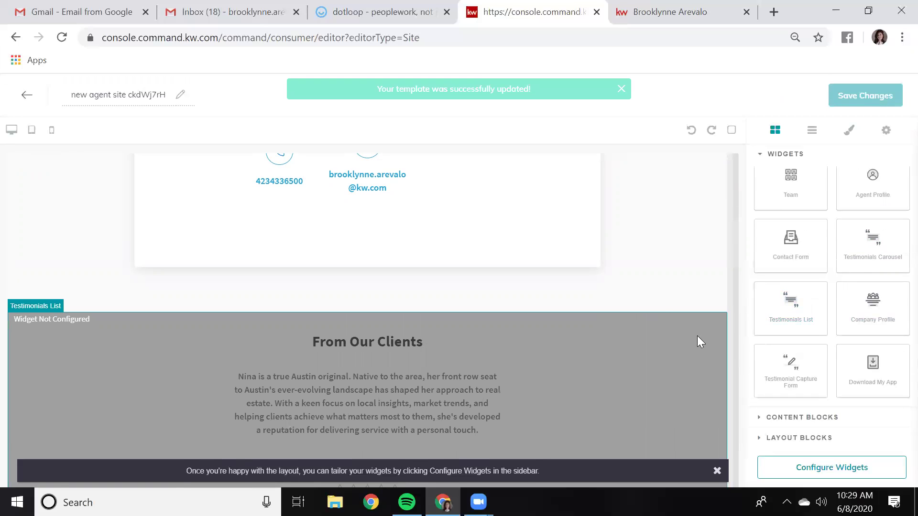
{"action": "left_click", "coordinate": [719, 306]}
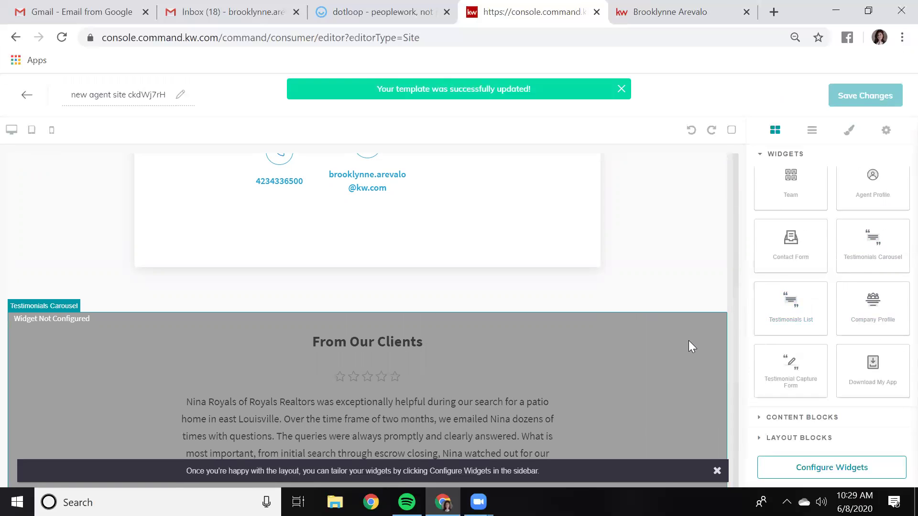
{"action": "left_click", "coordinate": [720, 306]}
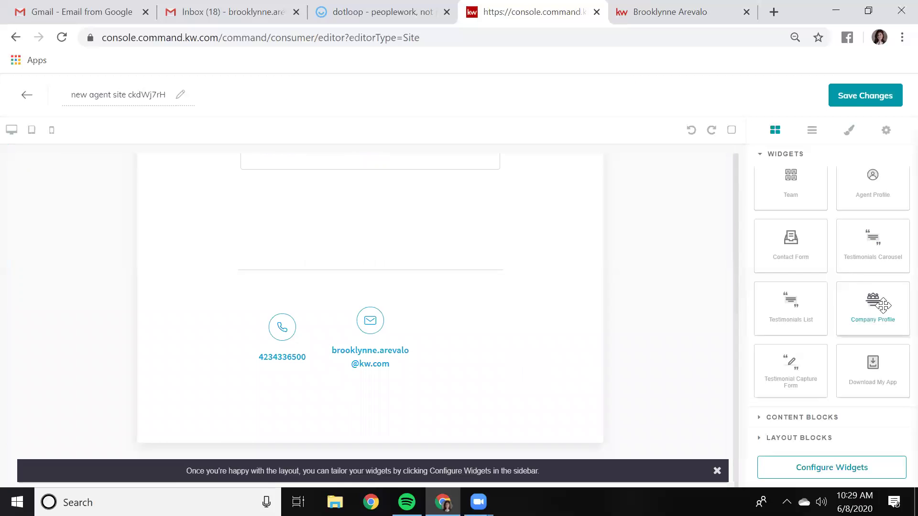
Delete the Contact Us form, then add a Company Profile section and remove it again
{"action": "scroll", "coordinate": [439, 289], "scroll_direction": "up", "scroll_amount": 5}
{"action": "left_click", "coordinate": [436, 286]}
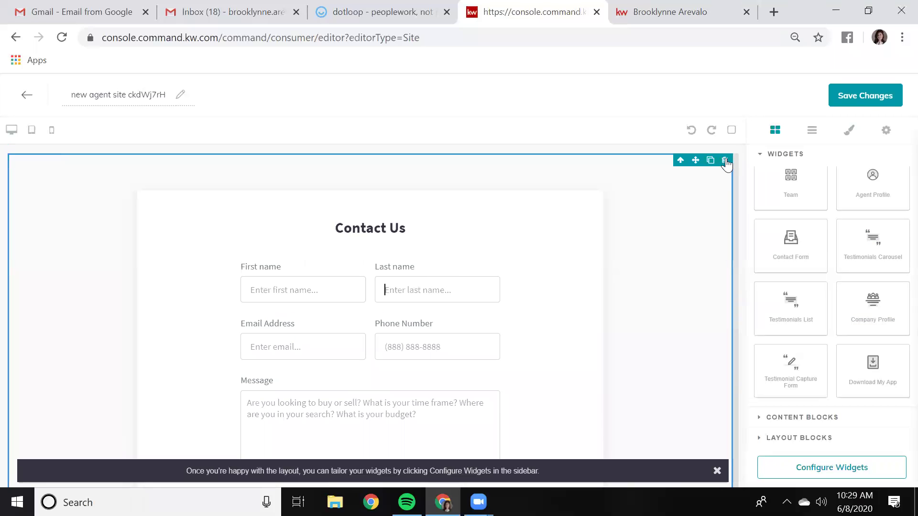
{"action": "left_click", "coordinate": [725, 162]}
{"action": "left_click_drag", "start_coordinate": [875, 309], "coordinate": [404, 278]}
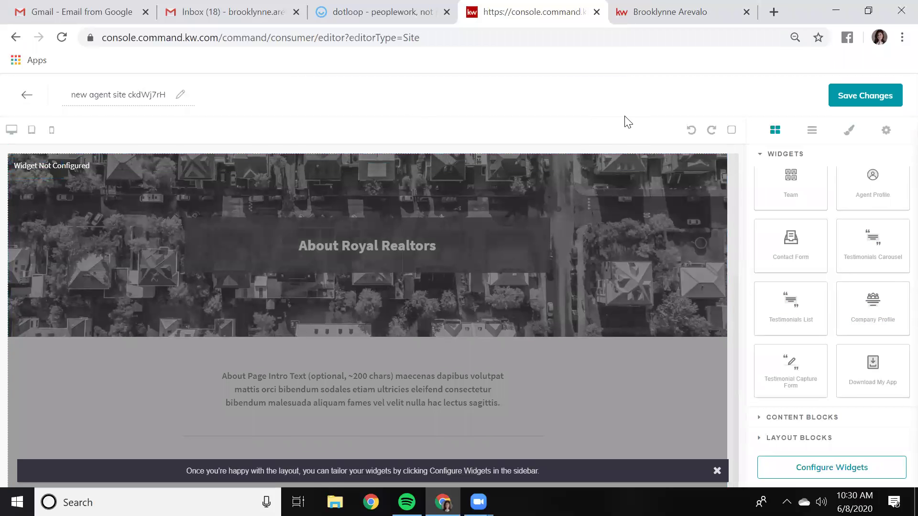
{"action": "left_click", "coordinate": [722, 168]}
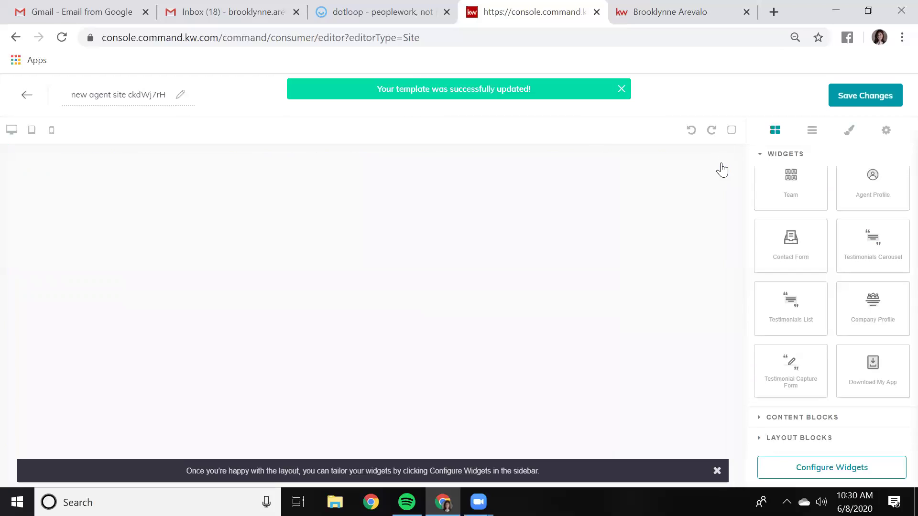
{"action": "left_click_drag", "start_coordinate": [810, 375], "coordinate": [531, 281]}
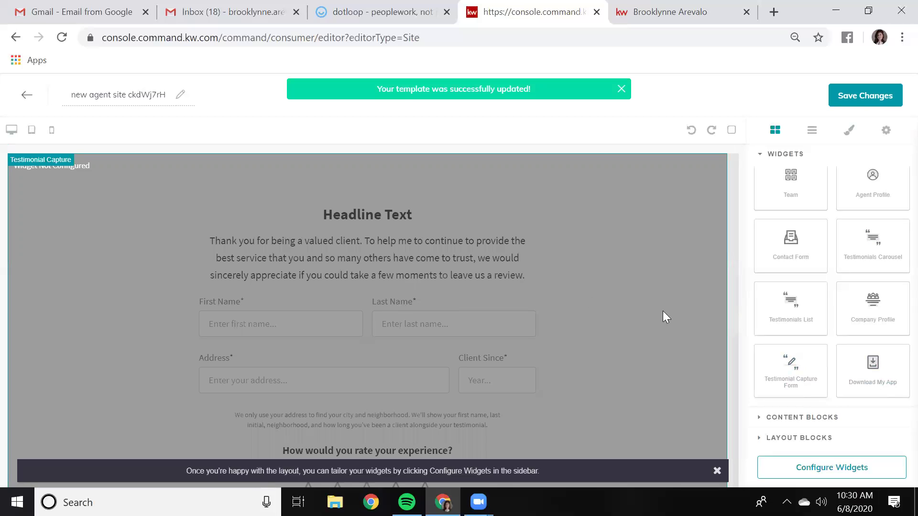
{"action": "scroll", "coordinate": [321, 235], "scroll_direction": "down", "scroll_amount": 1}
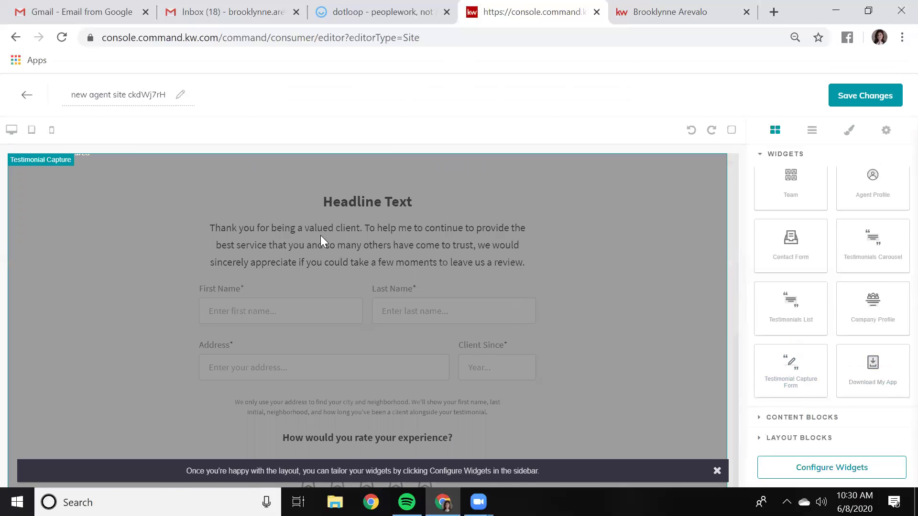
{"action": "scroll", "coordinate": [490, 367], "scroll_direction": "down", "scroll_amount": 5}
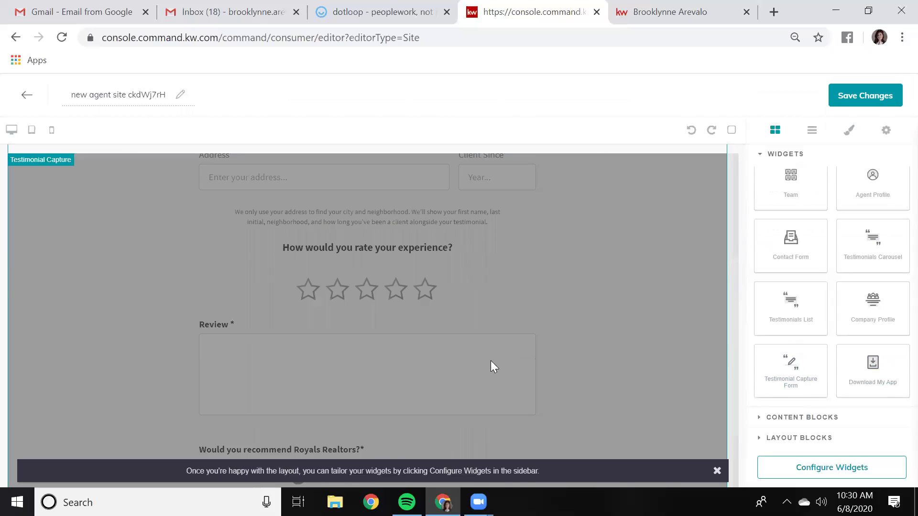
{"action": "scroll", "coordinate": [458, 313], "scroll_direction": "down", "scroll_amount": 2}
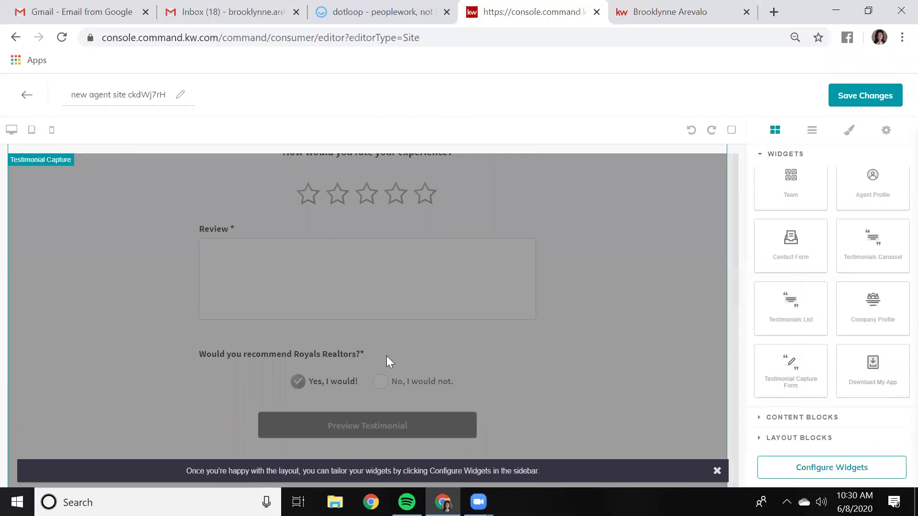
{"action": "scroll", "coordinate": [534, 356], "scroll_direction": "up", "scroll_amount": 1}
{"action": "scroll", "coordinate": [423, 275], "scroll_direction": "up", "scroll_amount": 6}
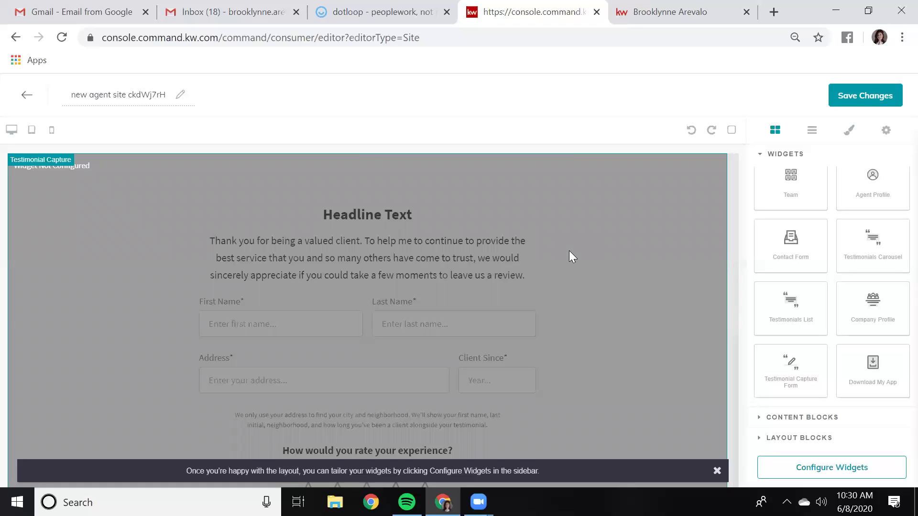
{"action": "scroll", "coordinate": [665, 254], "scroll_direction": "down", "scroll_amount": 1}
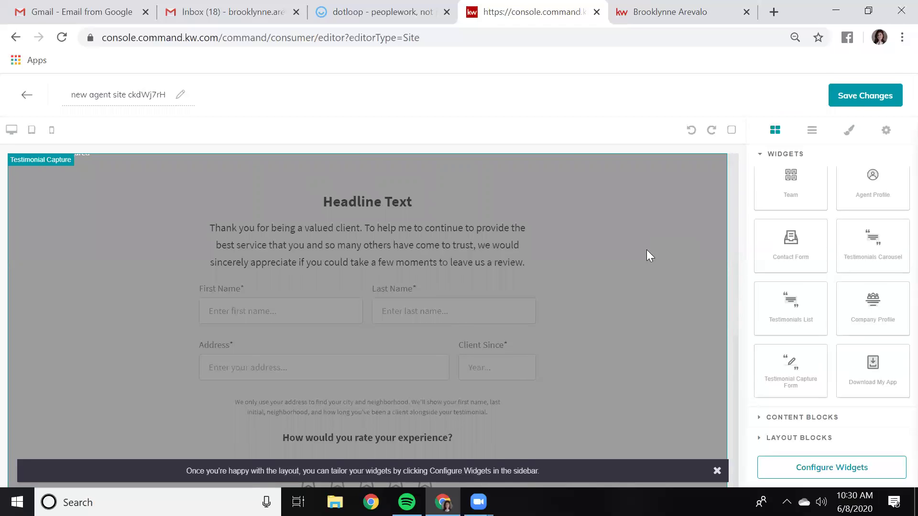
{"action": "scroll", "coordinate": [537, 282], "scroll_direction": "up", "scroll_amount": 1}
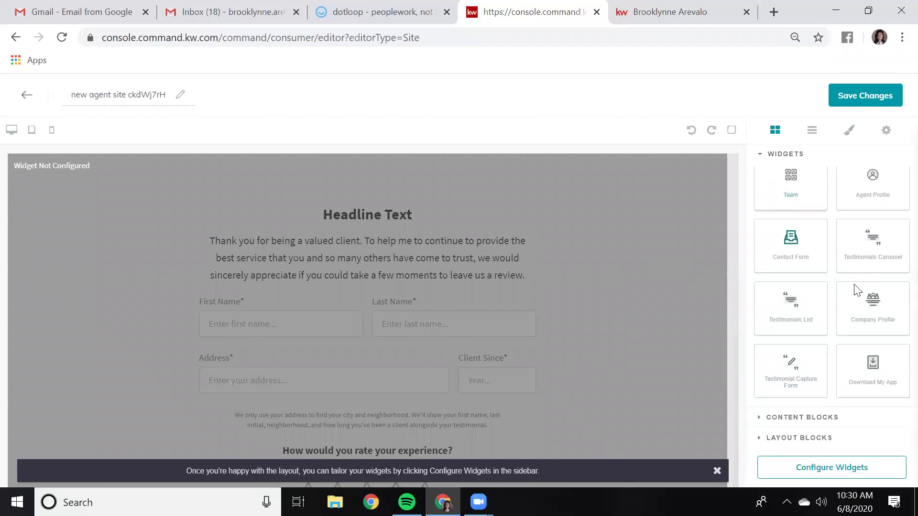
Add a Text content block at the top of the page, then delete it
{"action": "left_click", "coordinate": [812, 419]}
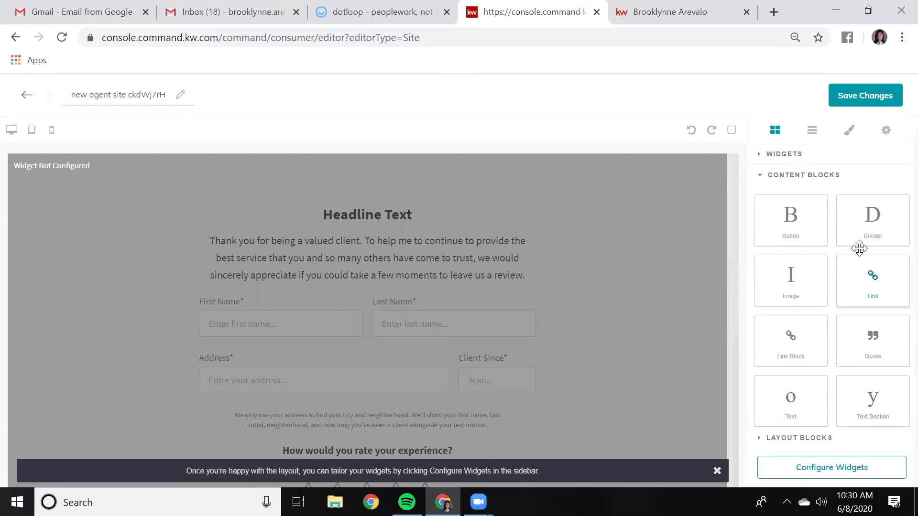
{"action": "left_click", "coordinate": [791, 154]}
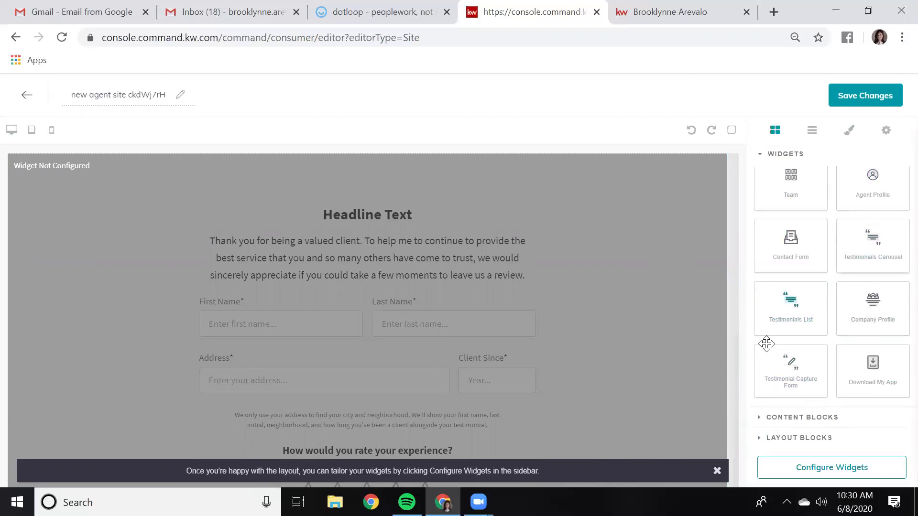
{"action": "left_click", "coordinate": [829, 425]}
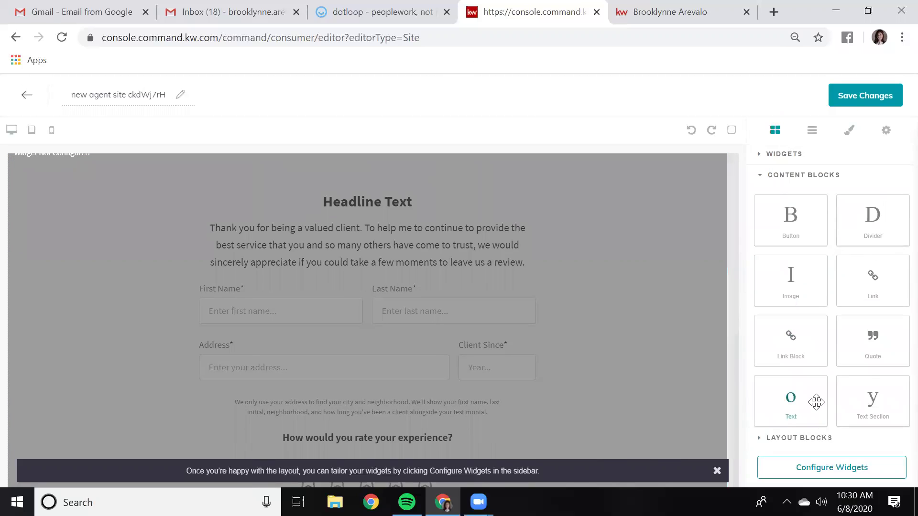
{"action": "left_click_drag", "start_coordinate": [814, 398], "coordinate": [595, 157]}
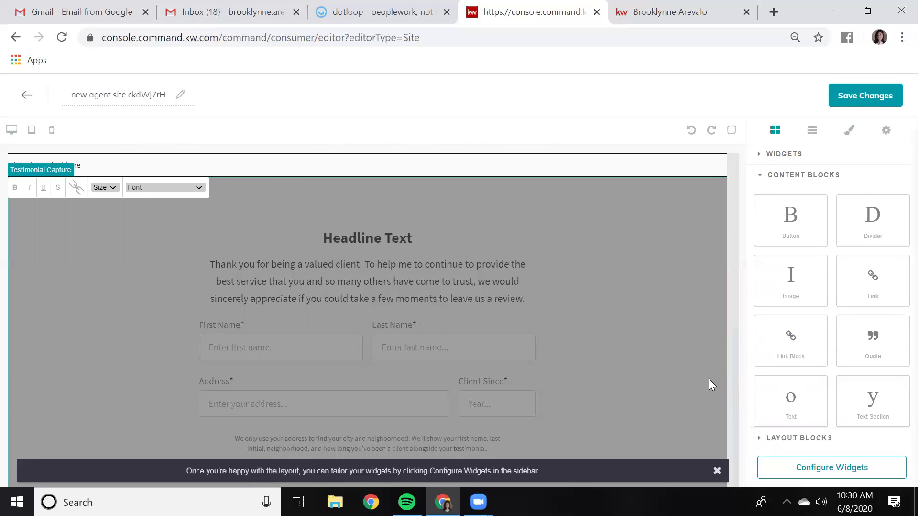
{"action": "scroll", "coordinate": [813, 406], "scroll_direction": "down", "scroll_amount": 1}
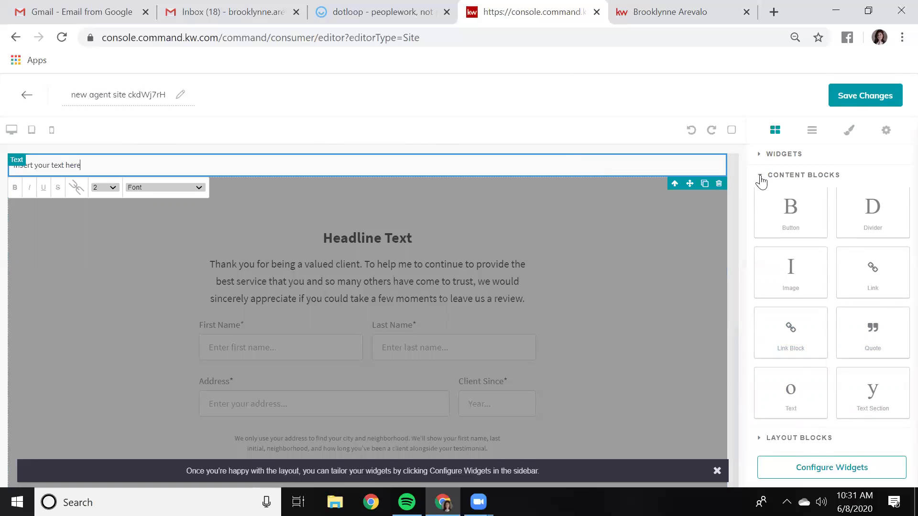
{"action": "left_click", "coordinate": [721, 188]}
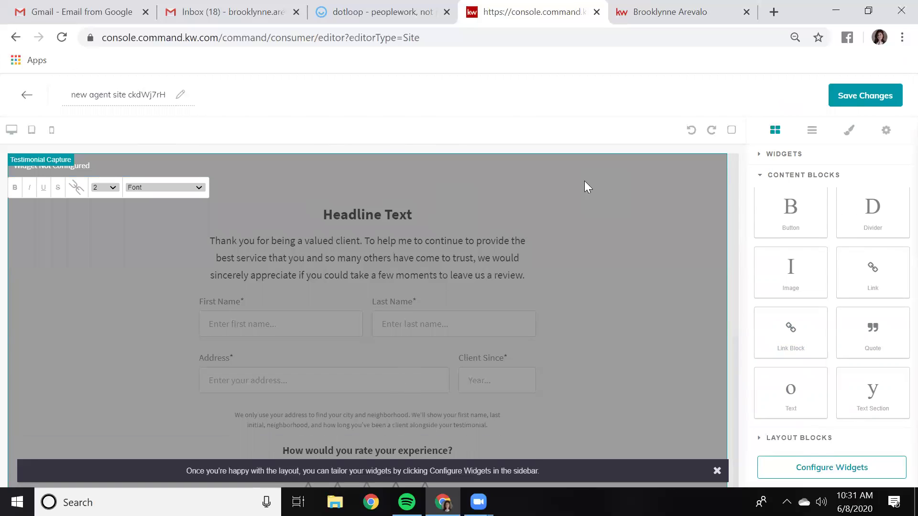
Place a Testimonials Carousel headed 'From Our Clients' directly below the Testimonial Capture form
{"action": "left_click", "coordinate": [811, 439]}
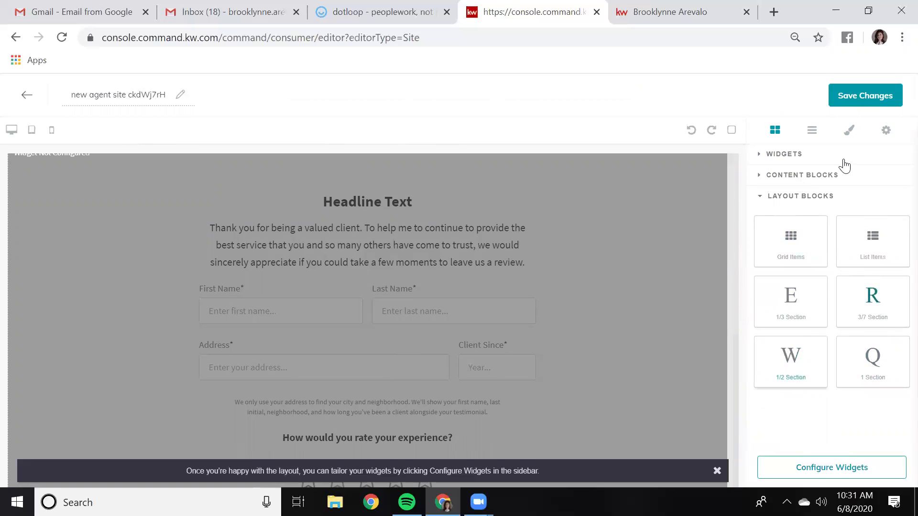
{"action": "left_click", "coordinate": [798, 155]}
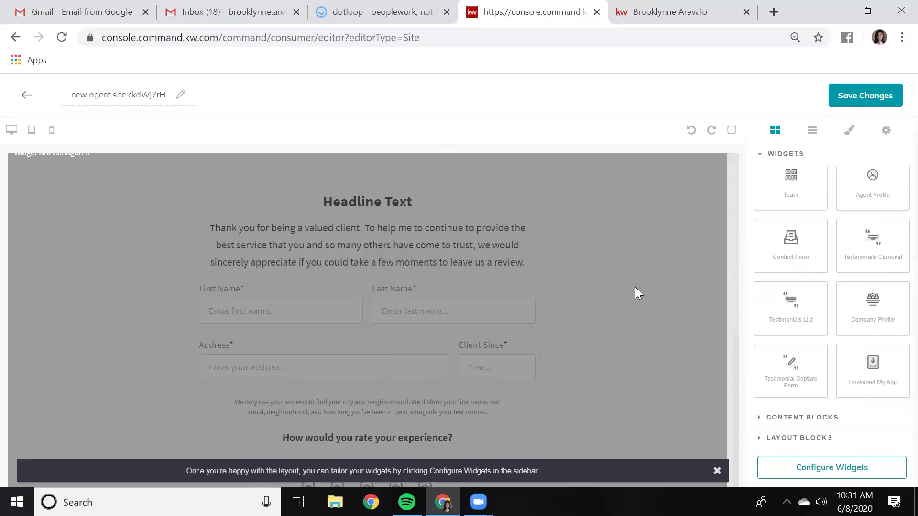
{"action": "scroll", "coordinate": [622, 298], "scroll_direction": "down", "scroll_amount": 1}
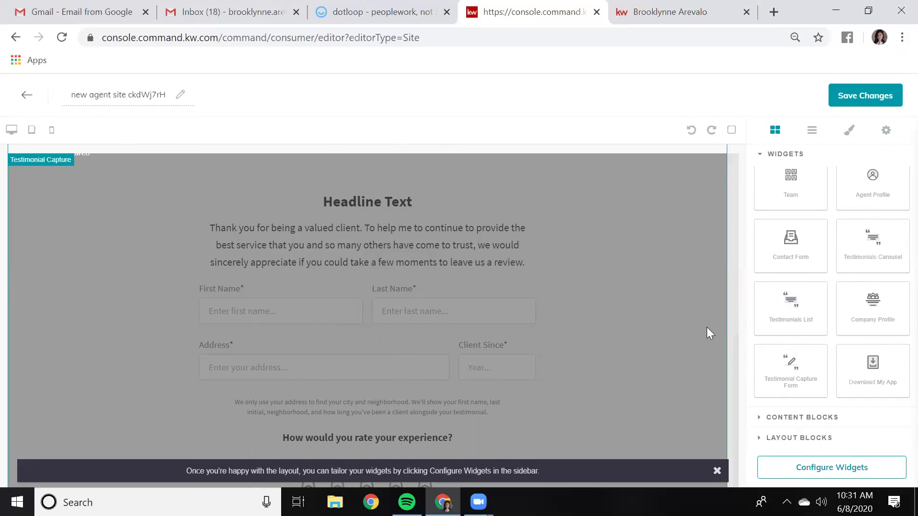
{"action": "scroll", "coordinate": [508, 377], "scroll_direction": "down", "scroll_amount": 5}
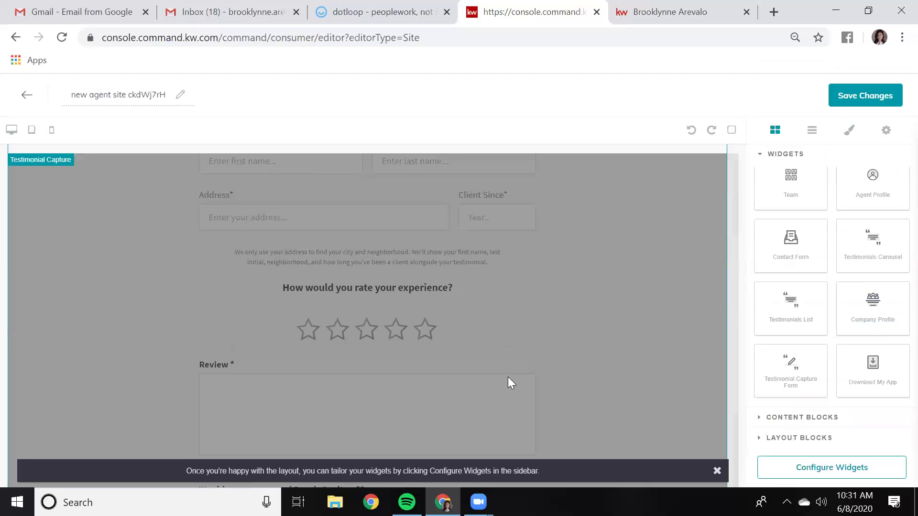
{"action": "left_click_drag", "start_coordinate": [881, 232], "coordinate": [590, 448]}
{"action": "scroll", "coordinate": [626, 335], "scroll_direction": "down", "scroll_amount": 4}
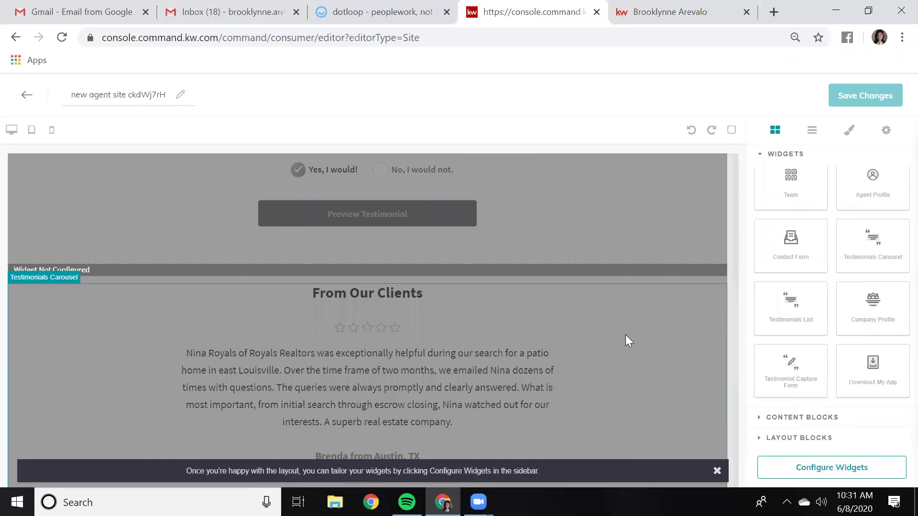
{"action": "scroll", "coordinate": [627, 339], "scroll_direction": "up", "scroll_amount": 9}
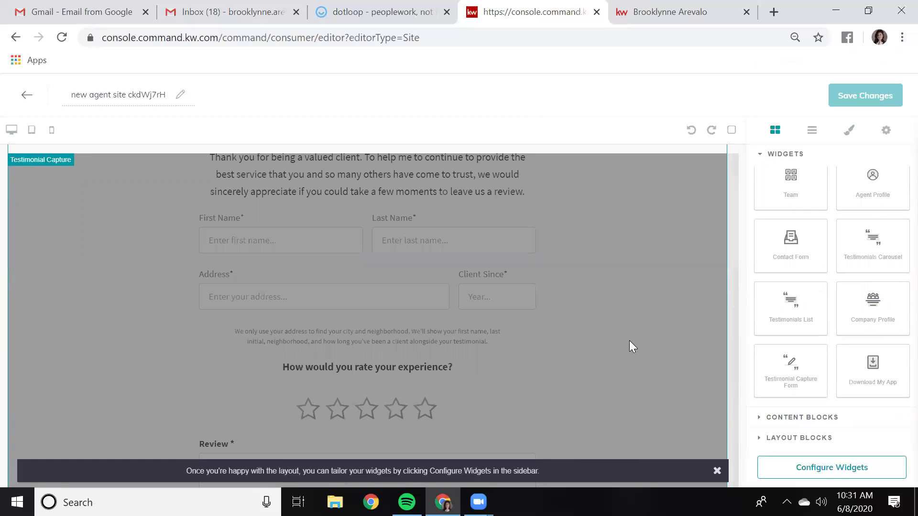
In the Testimonial Capture settings, enter the agent's name and professional title as the team name
{"action": "left_click", "coordinate": [831, 458]}
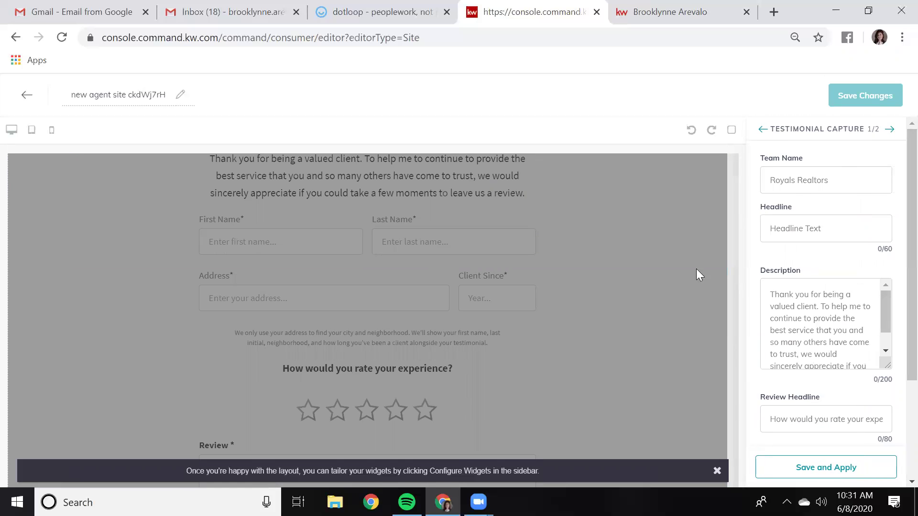
{"action": "scroll", "coordinate": [538, 336], "scroll_direction": "up", "scroll_amount": 2}
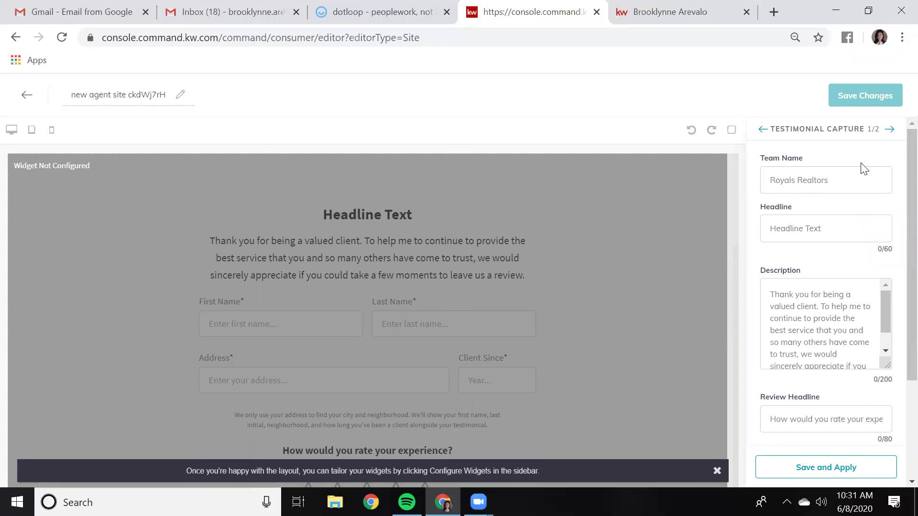
{"action": "left_click", "coordinate": [763, 187]}
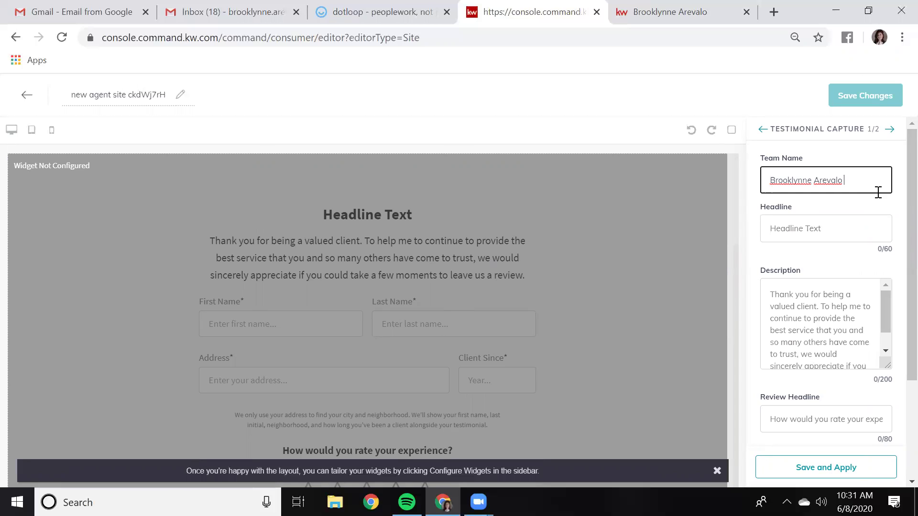
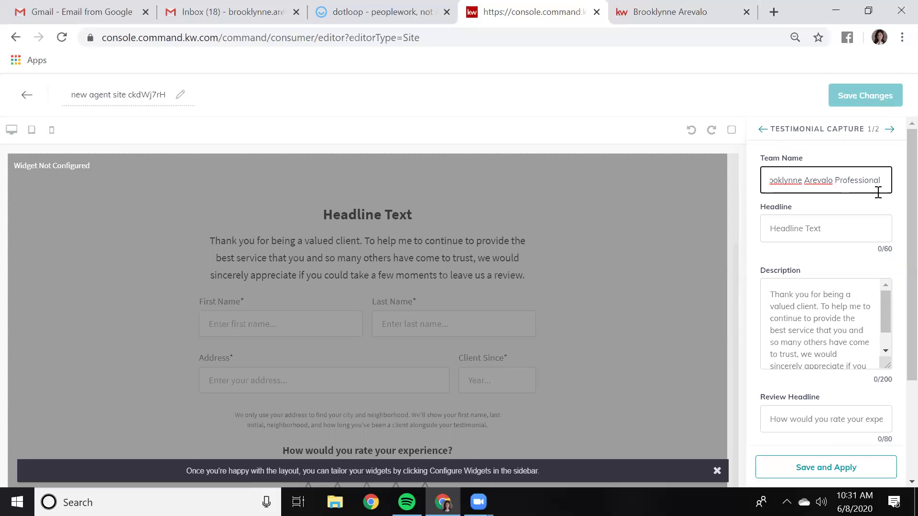
{"action": "type", "text": "Real Estate Agent"}
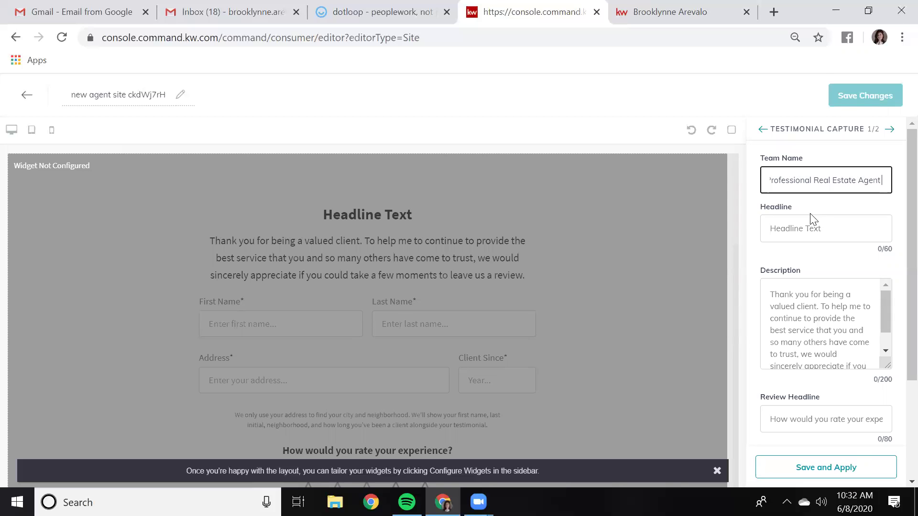
{"action": "scroll", "coordinate": [839, 213], "scroll_direction": "down", "scroll_amount": 2}
{"action": "scroll", "coordinate": [830, 227], "scroll_direction": "up", "scroll_amount": 2}
Set the form headline to 'Tell me what you think!' and apply the settings
{"action": "left_click", "coordinate": [804, 229]}
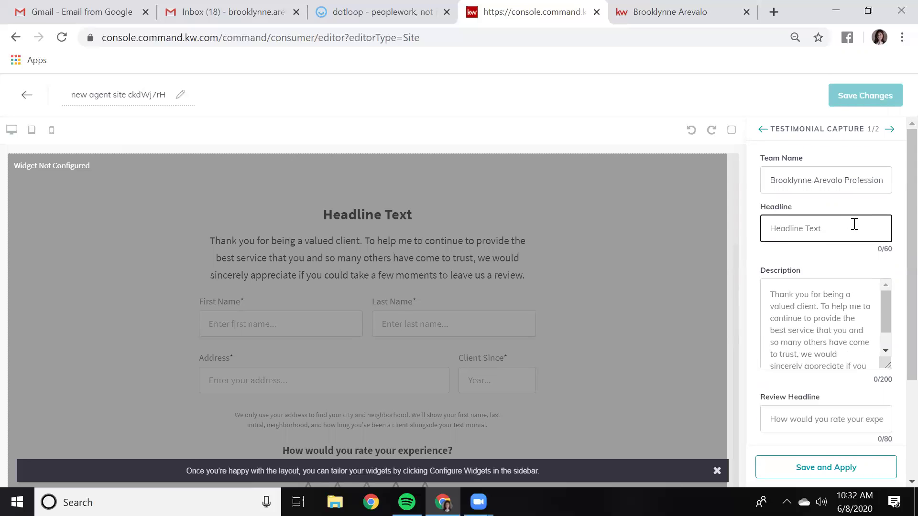
{"action": "type", "text": "Tell me what you think!"}
{"action": "scroll", "coordinate": [821, 300], "scroll_direction": "down", "scroll_amount": 1}
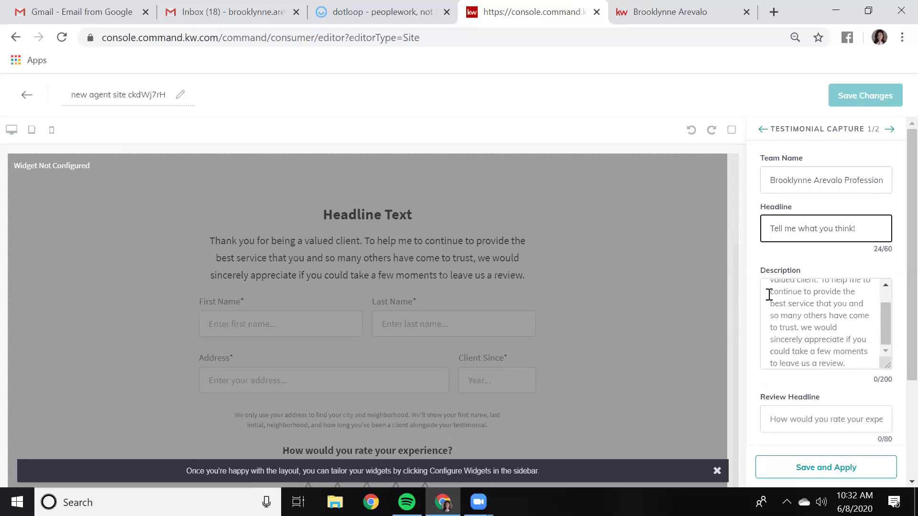
{"action": "scroll", "coordinate": [826, 338], "scroll_direction": "up", "scroll_amount": 2}
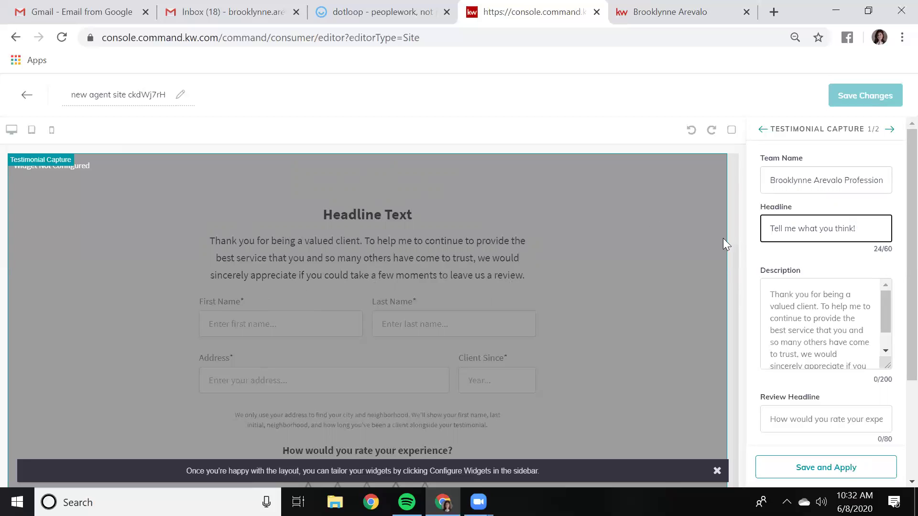
{"action": "scroll", "coordinate": [820, 299], "scroll_direction": "down", "scroll_amount": 4}
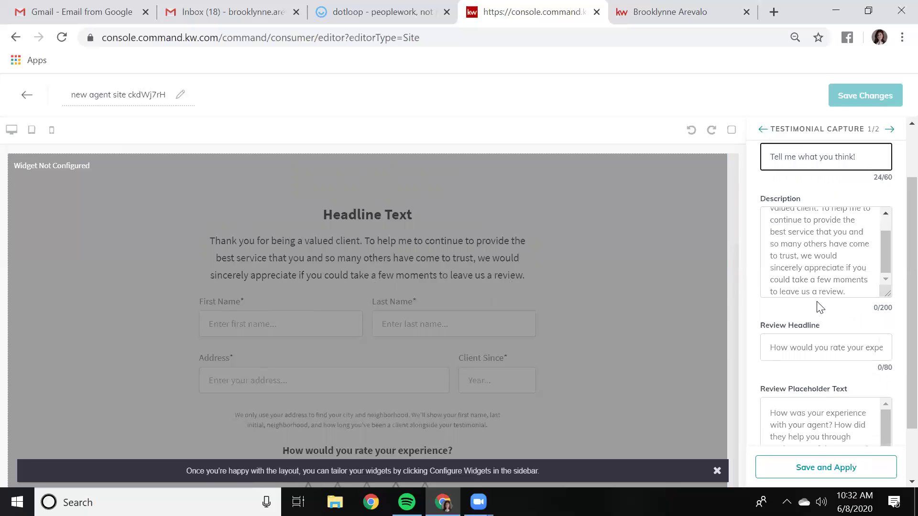
{"action": "scroll", "coordinate": [820, 342], "scroll_direction": "down", "scroll_amount": 2}
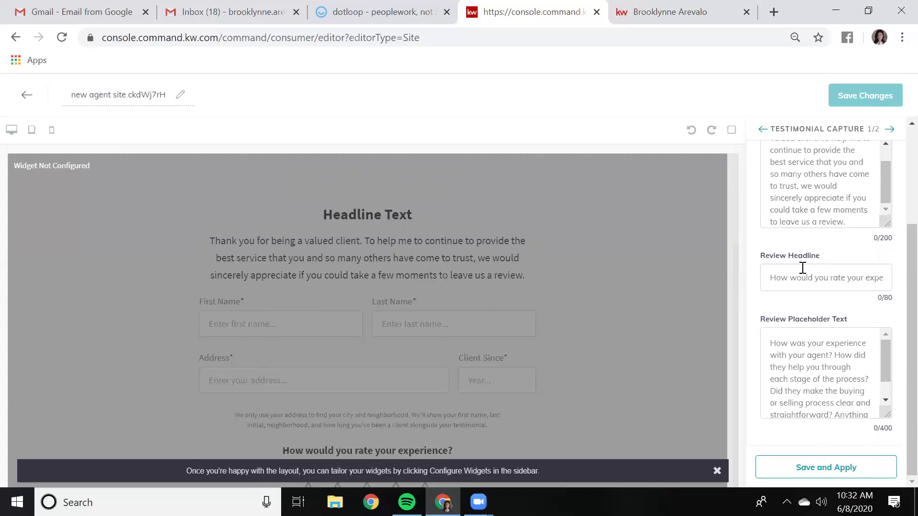
{"action": "scroll", "coordinate": [826, 375], "scroll_direction": "down", "scroll_amount": 2}
{"action": "scroll", "coordinate": [826, 378], "scroll_direction": "up", "scroll_amount": 2}
{"action": "left_click", "coordinate": [832, 464]}
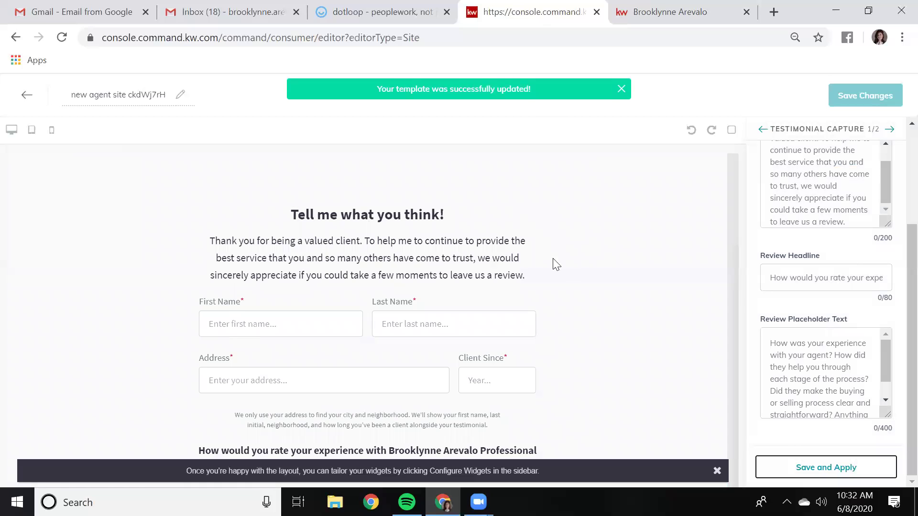
Set the Testimonials widget headline to 'From Our Clients'
{"action": "left_click", "coordinate": [891, 130]}
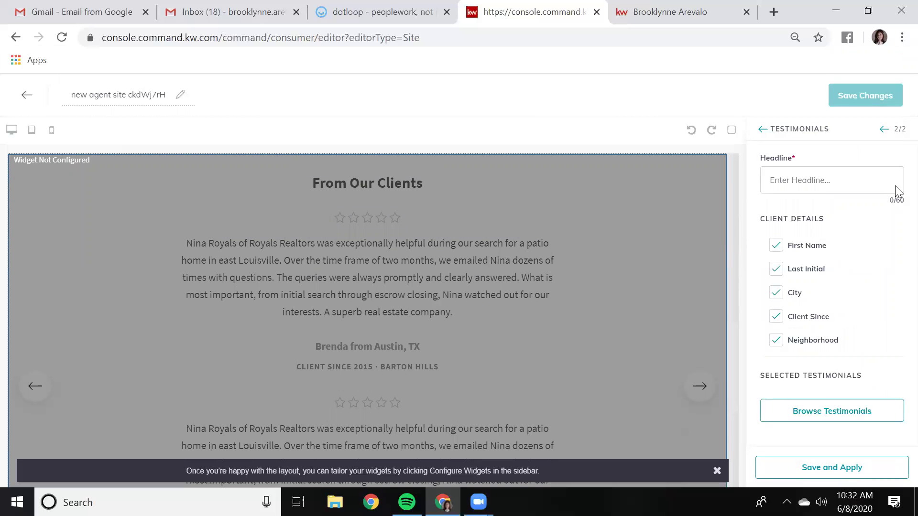
{"action": "left_click", "coordinate": [811, 179]}
{"action": "type", "text": "From "}
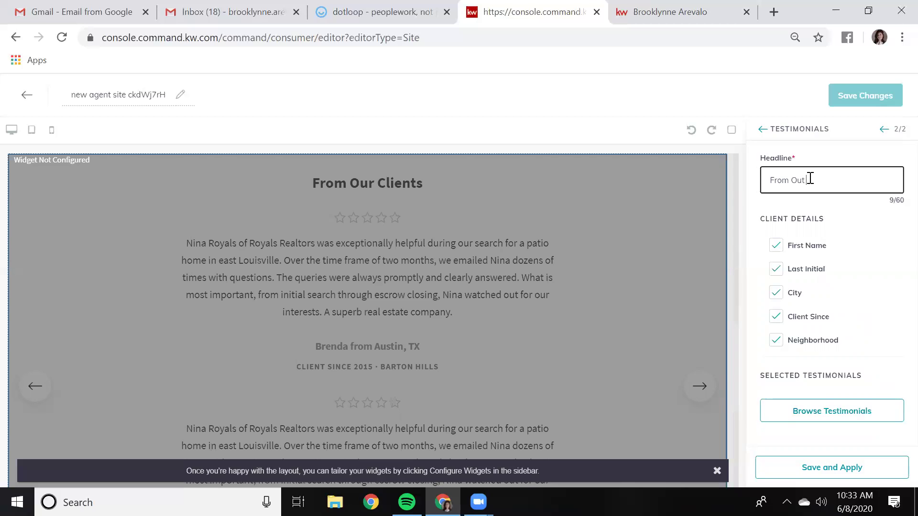
{"action": "type", "text": "Our Clients"}
{"action": "scroll", "coordinate": [412, 218], "scroll_direction": "up", "scroll_amount": 2}
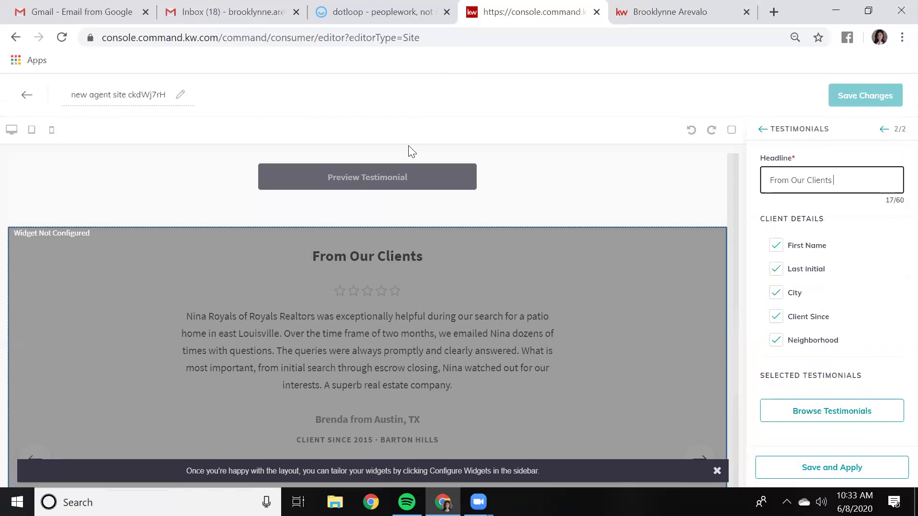
{"action": "scroll", "coordinate": [365, 204], "scroll_direction": "up", "scroll_amount": 7}
{"action": "scroll", "coordinate": [631, 424], "scroll_direction": "down", "scroll_amount": 2}
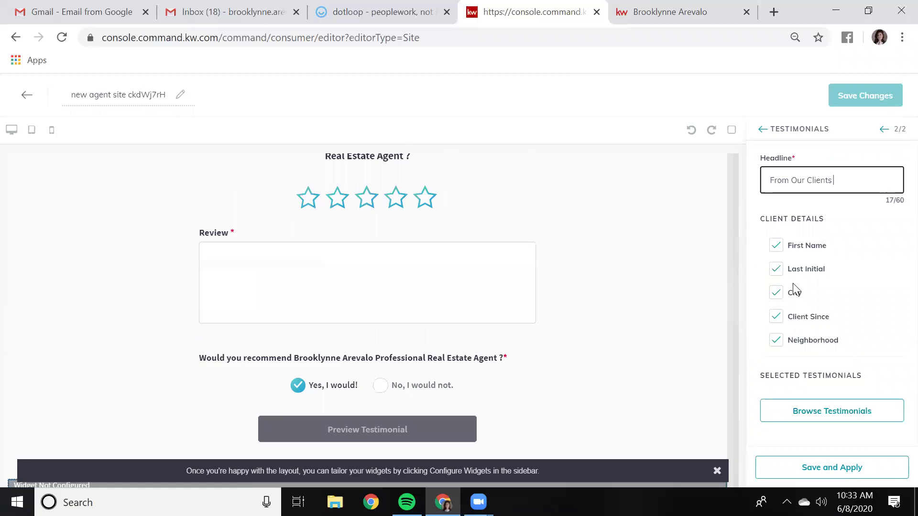
{"action": "scroll", "coordinate": [367, 316], "scroll_direction": "down", "scroll_amount": 4}
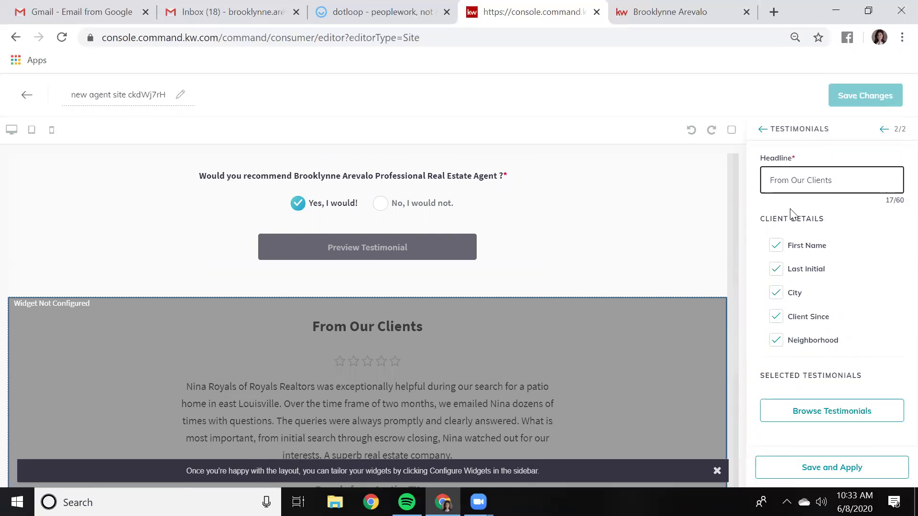
Untick Last Initial and Client Since, keep First Name, then browse and close the testimonials chooser
{"action": "left_click", "coordinate": [806, 252]}
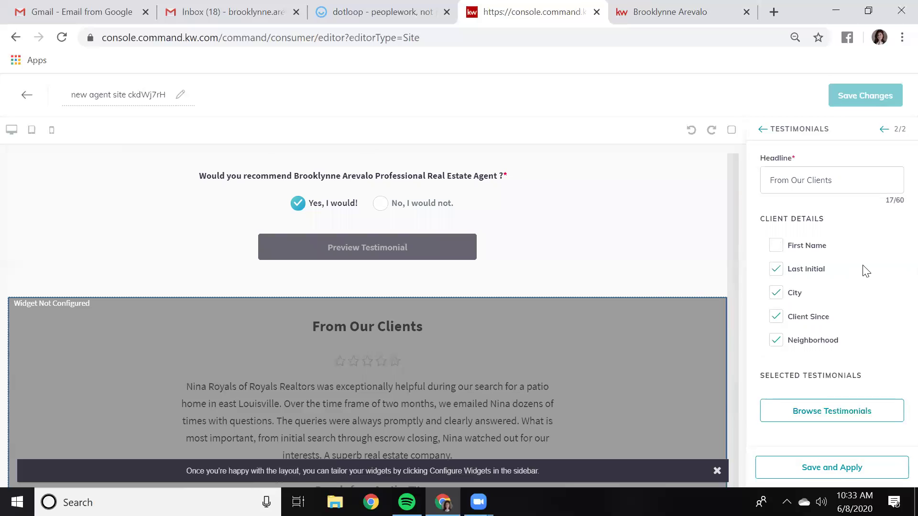
{"action": "left_click", "coordinate": [782, 318]}
{"action": "left_click", "coordinate": [781, 250]}
{"action": "left_click", "coordinate": [776, 269]}
{"action": "left_click", "coordinate": [820, 409]}
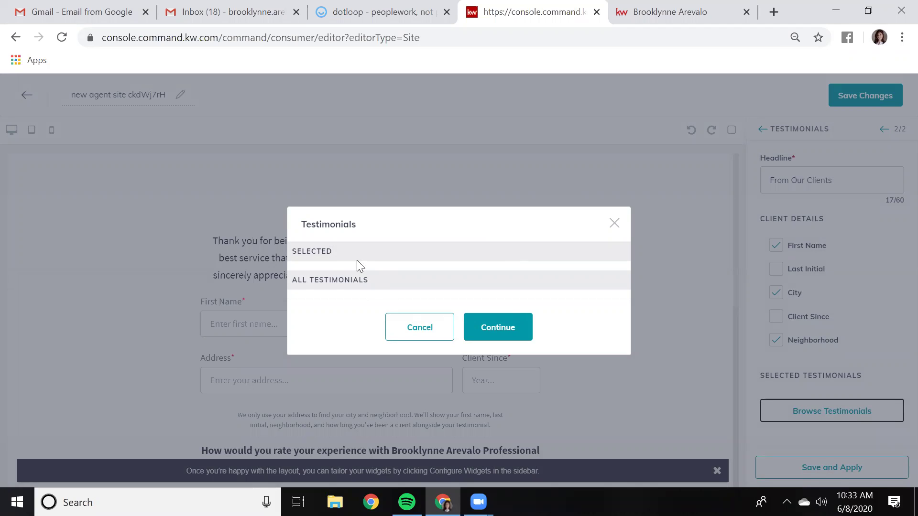
{"action": "left_click", "coordinate": [467, 326]}
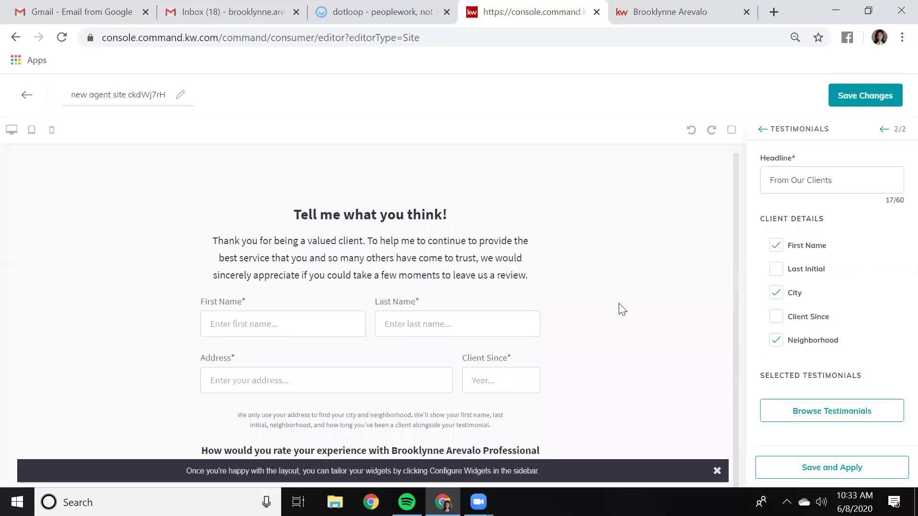
Apply the Testimonials widget settings to the page
{"action": "left_click", "coordinate": [846, 467]}
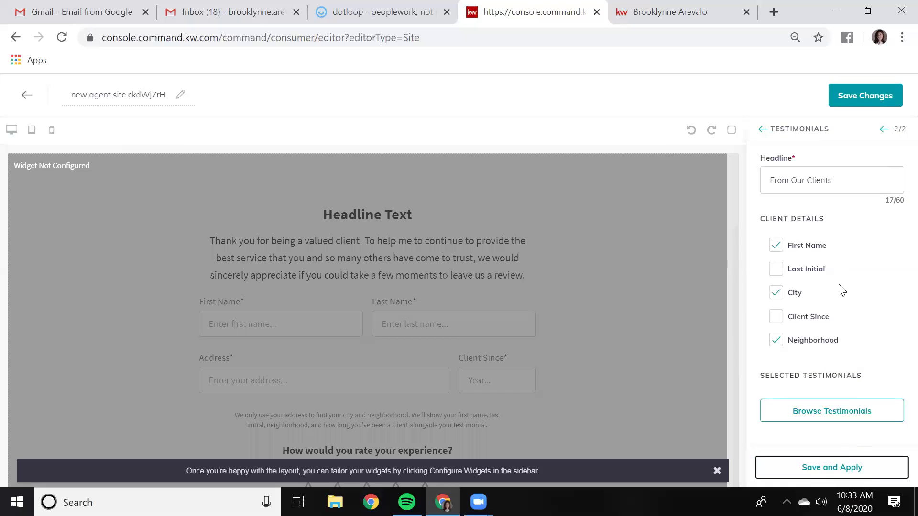
{"action": "scroll", "coordinate": [521, 330], "scroll_direction": "down", "scroll_amount": 5}
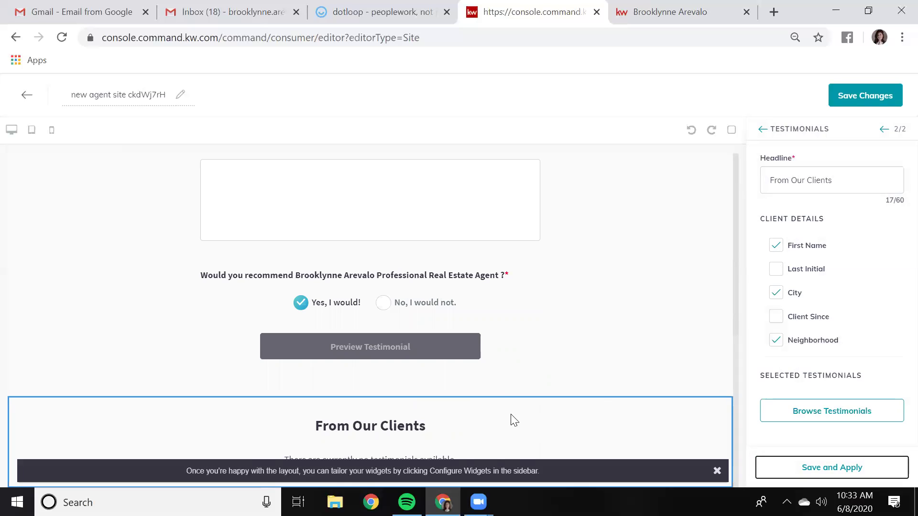
{"action": "scroll", "coordinate": [514, 421], "scroll_direction": "up", "scroll_amount": 8}
{"action": "scroll", "coordinate": [528, 407], "scroll_direction": "down", "scroll_amount": 6}
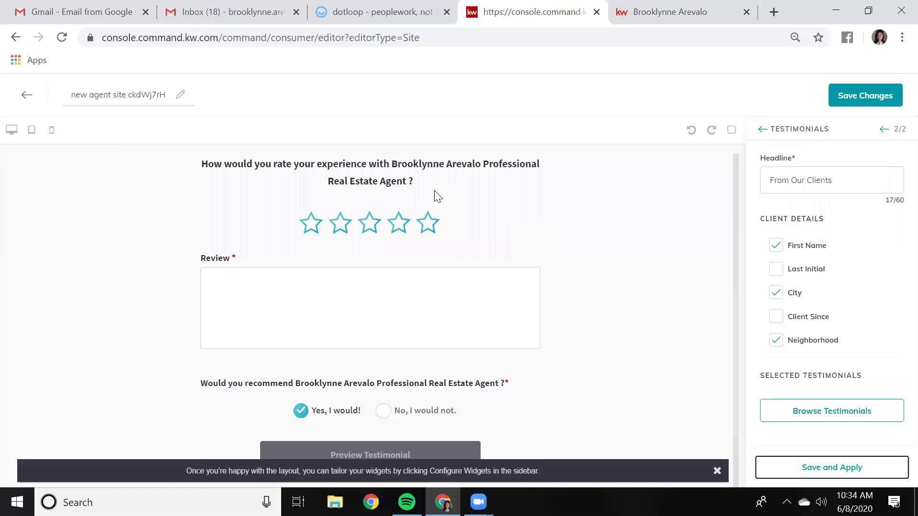
{"action": "scroll", "coordinate": [533, 234], "scroll_direction": "up", "scroll_amount": 5}
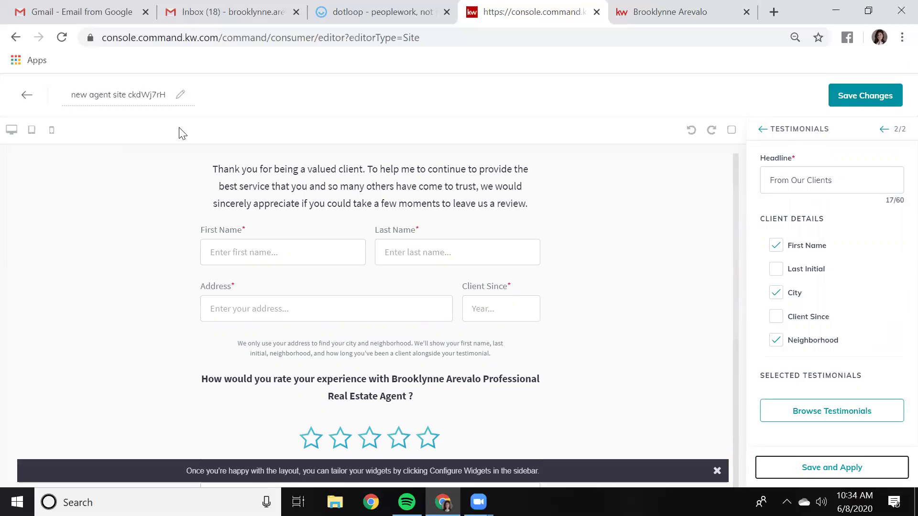
Erase the old page name 'new agent site ckdWj7rH', leaving it blank
{"action": "left_click", "coordinate": [165, 95]}
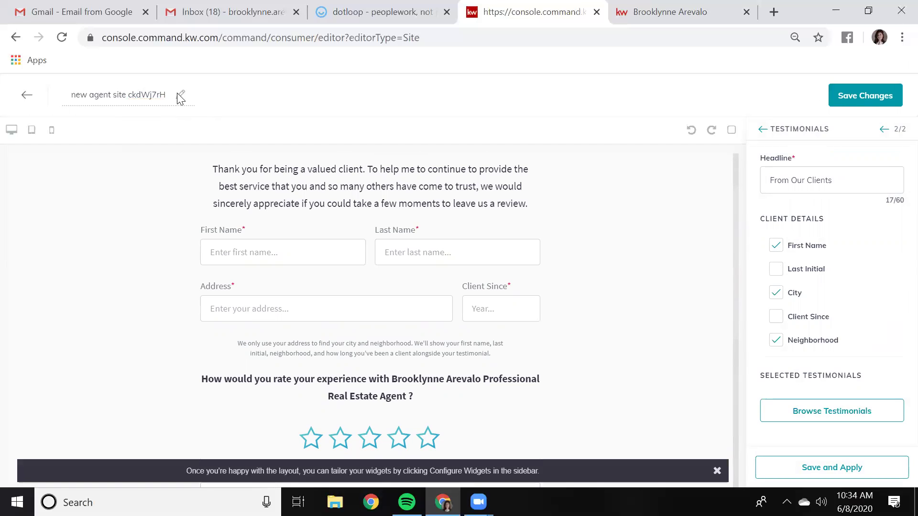
{"action": "key", "text": "BackSpace"}
{"action": "key", "text": "BackSpace"}
{"action": "key", "text": "BackSpace"}
{"action": "key", "text": "BackSpace"}
{"action": "key", "text": "BackSpace"}
{"action": "key", "text": "BackSpace"}
{"action": "key", "text": "BackSpace"}
{"action": "key", "text": "BackSpace"}
{"action": "key", "text": "BackSpace"}
{"action": "key", "text": "BackSpace"}
{"action": "key", "text": "BackSpace"}
{"action": "scroll", "coordinate": [500, 227], "scroll_direction": "up", "scroll_amount": 2}
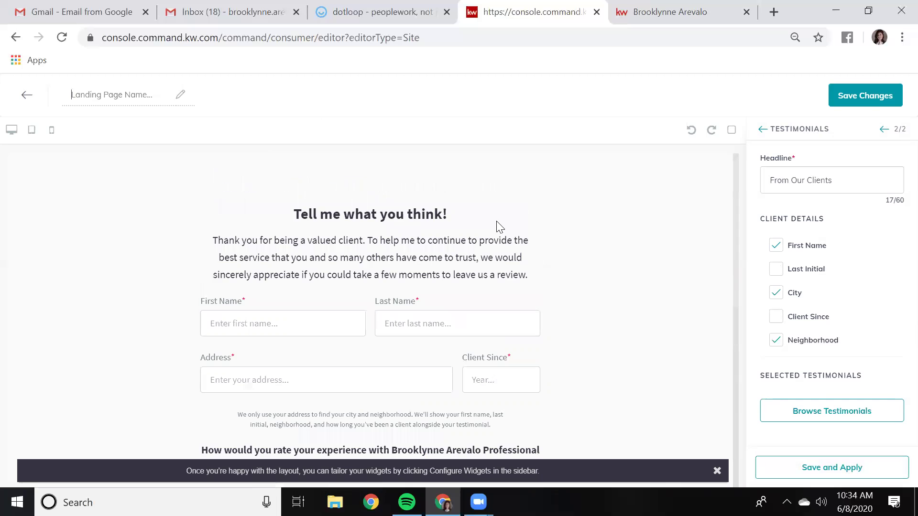
Rename the page 'Testimonials', save the changes, and confirm publishing it as an agent site
{"action": "left_click", "coordinate": [79, 96]}
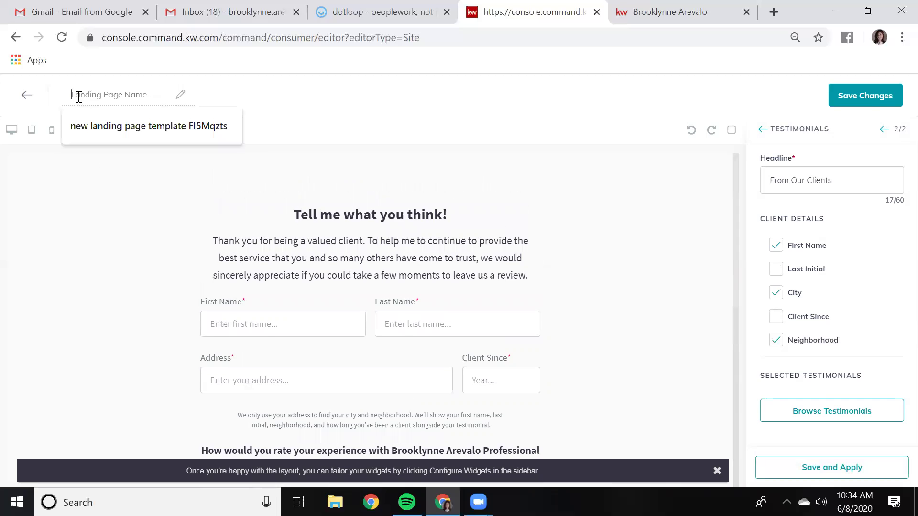
{"action": "type", "text": "T"}
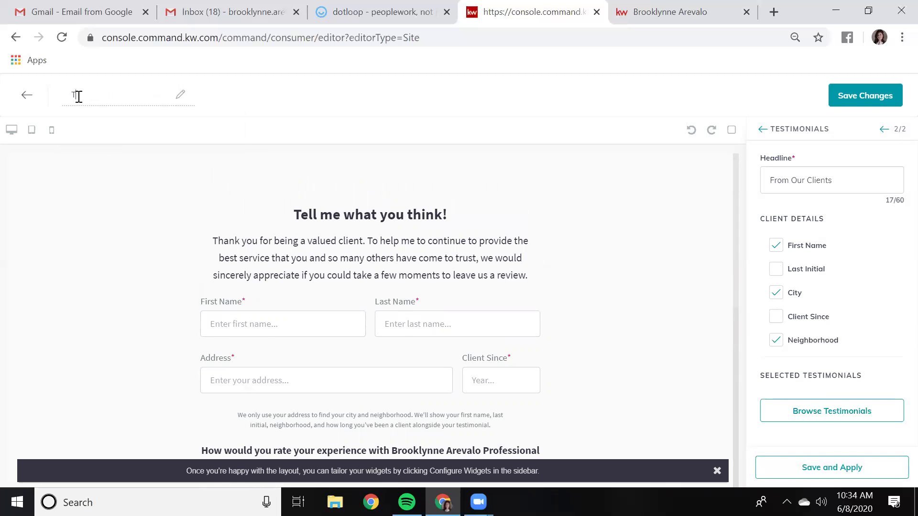
{"action": "type", "text": "estimonials"}
{"action": "left_click", "coordinate": [872, 100]}
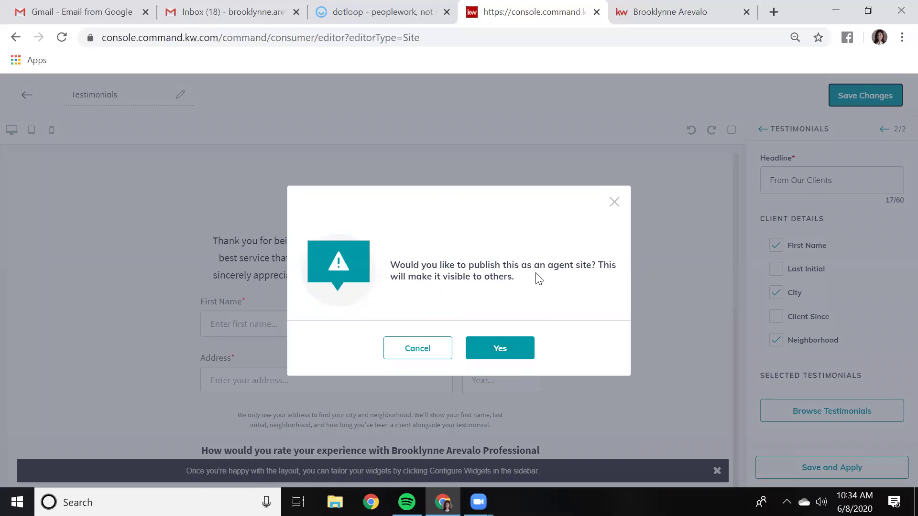
{"action": "left_click", "coordinate": [502, 349]}
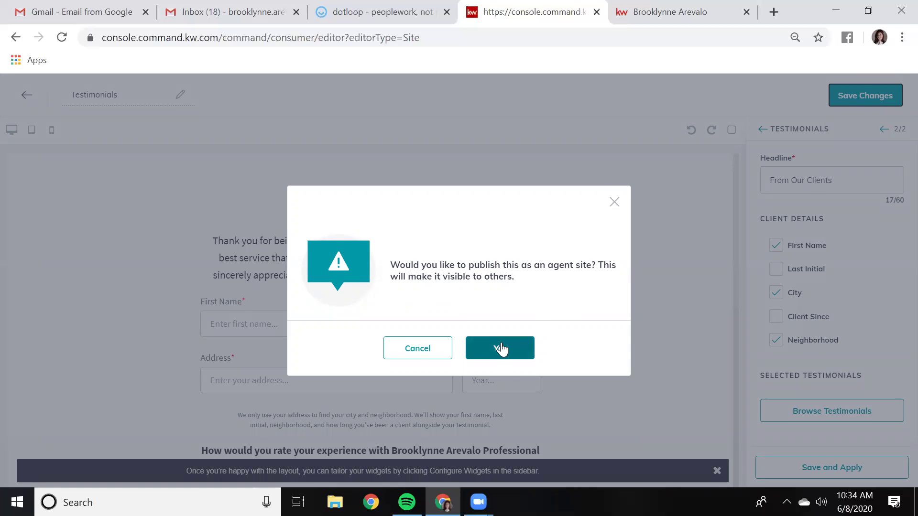
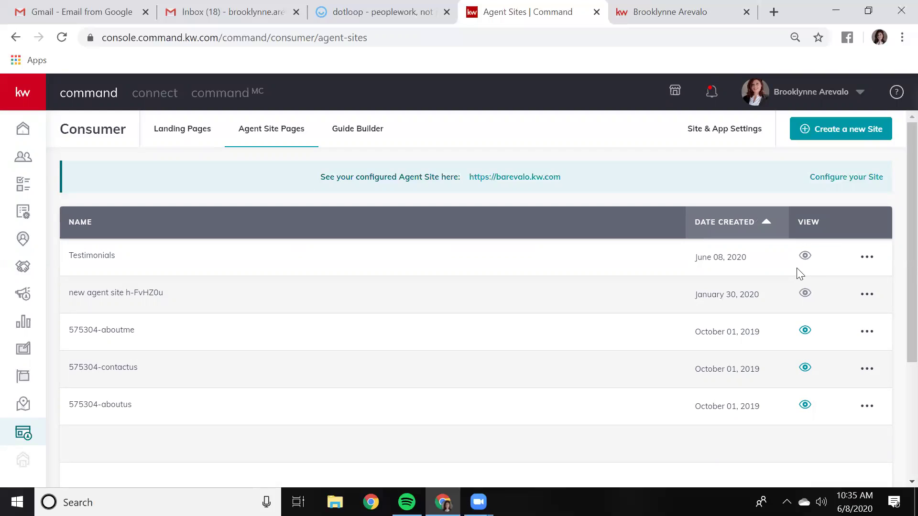
Review the agent site's General and URL settings, then add a new entry under Site Pages
{"action": "left_click", "coordinate": [723, 135]}
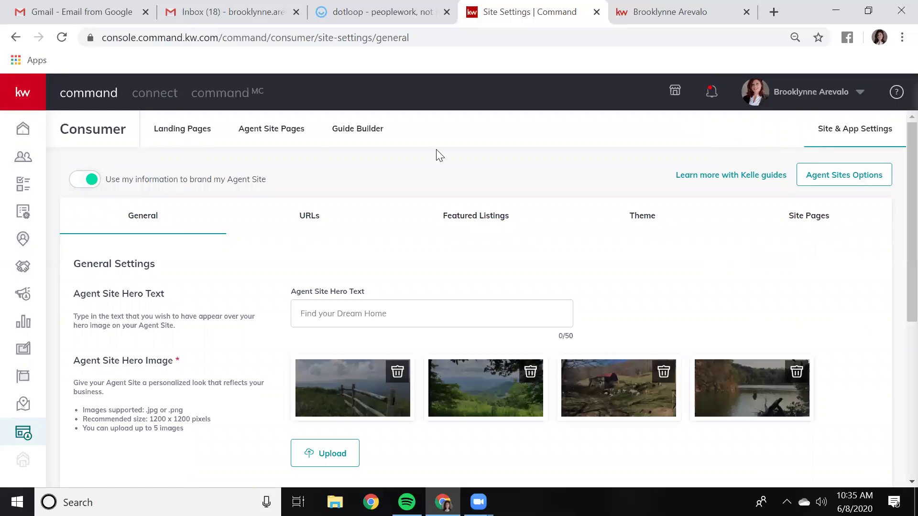
{"action": "scroll", "coordinate": [439, 155], "scroll_direction": "down", "scroll_amount": 2}
{"action": "scroll", "coordinate": [430, 162], "scroll_direction": "up", "scroll_amount": 2}
{"action": "left_click", "coordinate": [309, 221]}
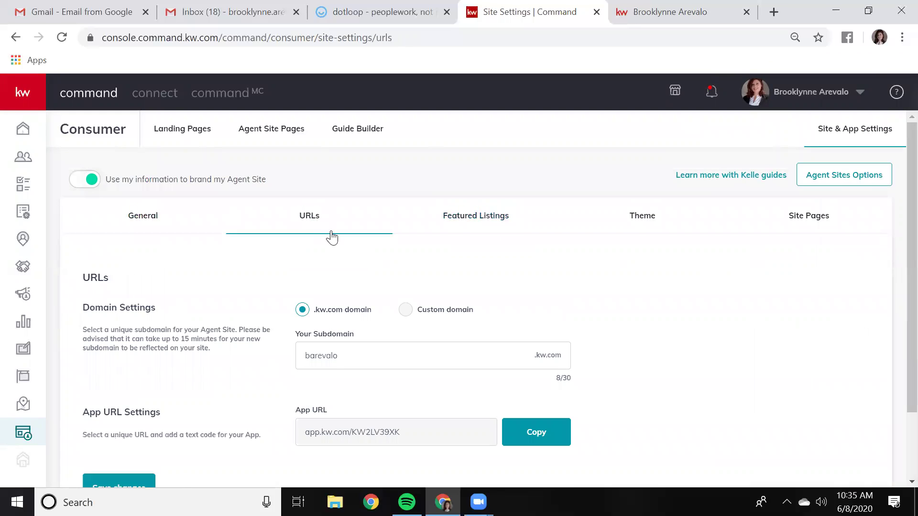
{"action": "scroll", "coordinate": [338, 241], "scroll_direction": "down", "scroll_amount": 2}
{"action": "scroll", "coordinate": [338, 240], "scroll_direction": "up", "scroll_amount": 2}
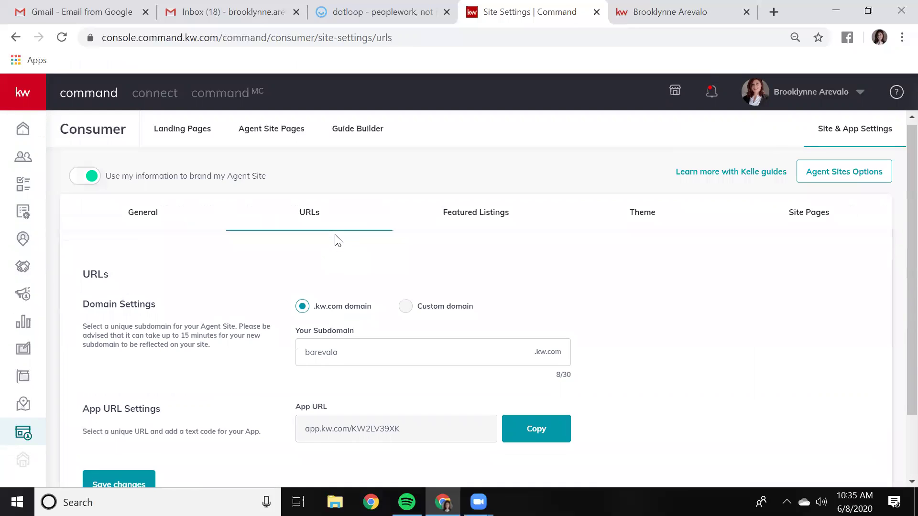
{"action": "left_click", "coordinate": [813, 221]}
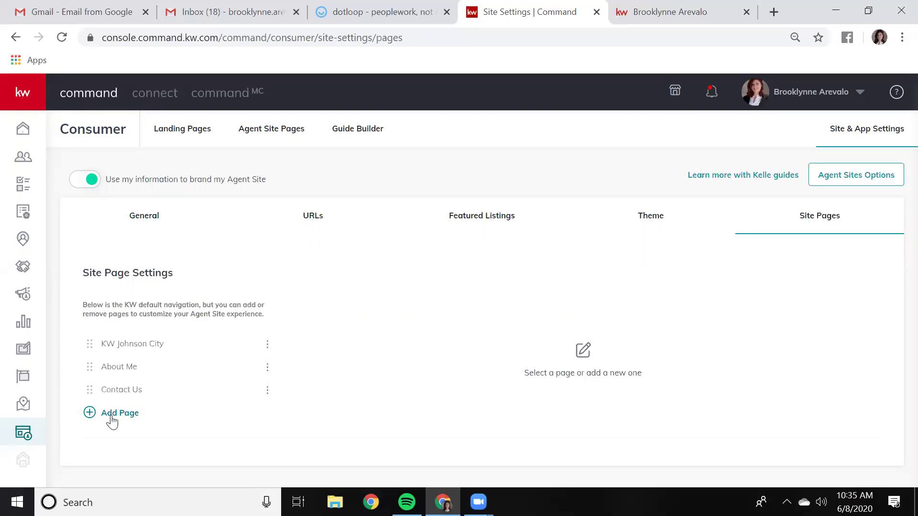
{"action": "left_click", "coordinate": [111, 414]}
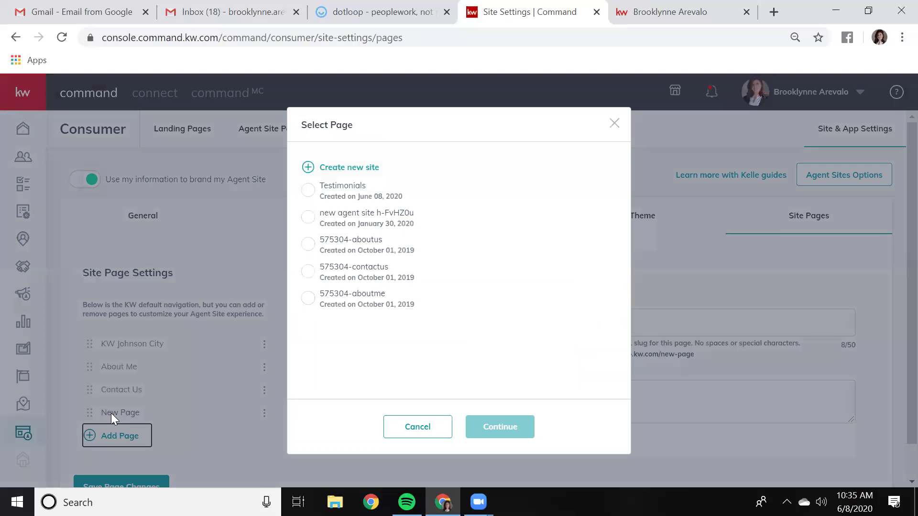
Link the new site page to the Testimonials page and retitle it 'Testimonials'
{"action": "left_click", "coordinate": [307, 193]}
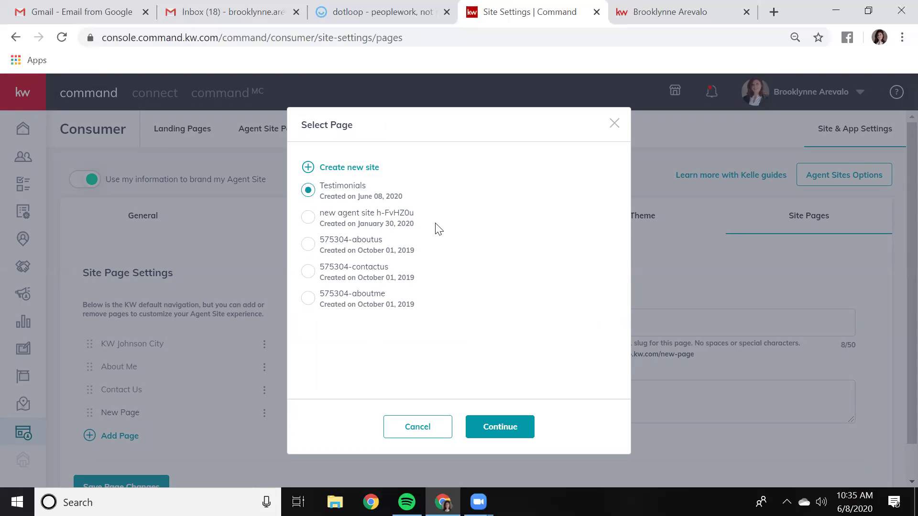
{"action": "left_click", "coordinate": [504, 430]}
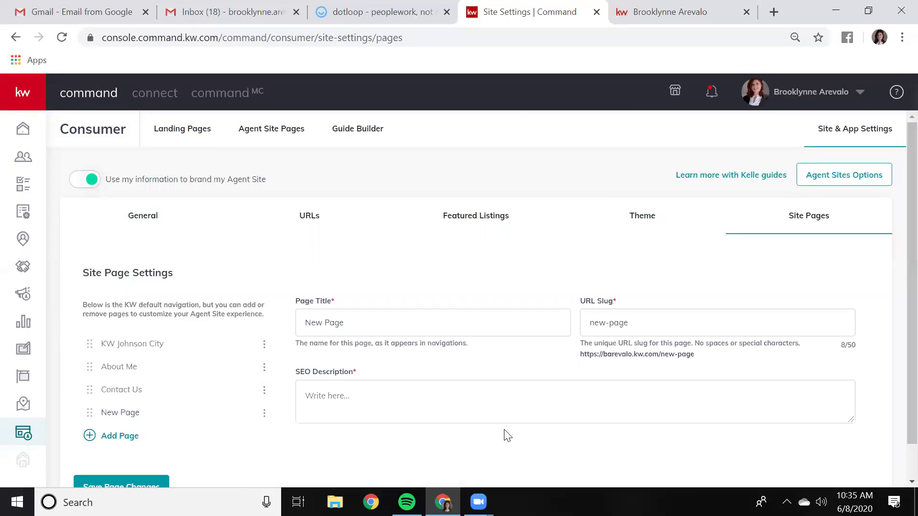
{"action": "scroll", "coordinate": [396, 294], "scroll_direction": "down", "scroll_amount": 1}
{"action": "left_click", "coordinate": [396, 293]}
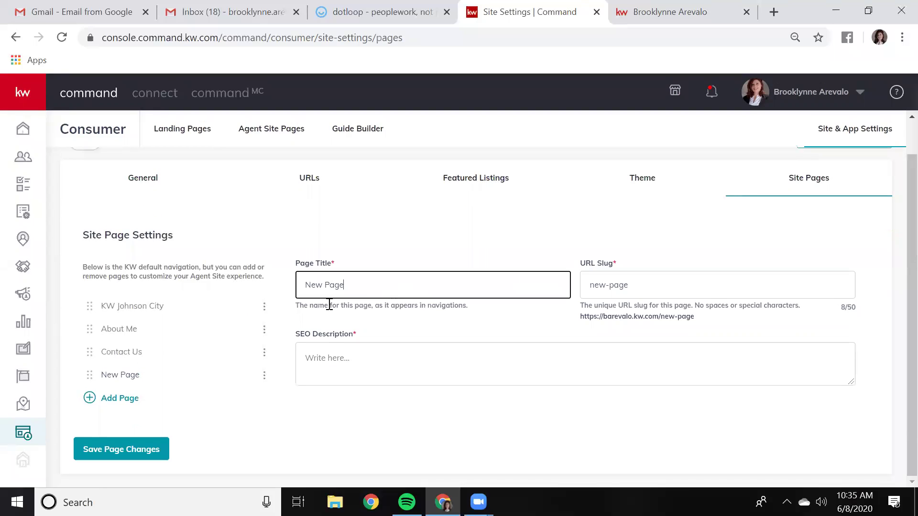
{"action": "key", "text": "BackSpace"}
{"action": "key", "text": "BackSpace"}
{"action": "key", "text": "BackSpace"}
{"action": "key", "text": "BackSpace"}
{"action": "key", "text": "BackSpace"}
{"action": "key", "text": "BackSpace"}
{"action": "key", "text": "BackSpace"}
{"action": "key", "text": "BackSpace"}
{"action": "type", "text": "Testimo"}
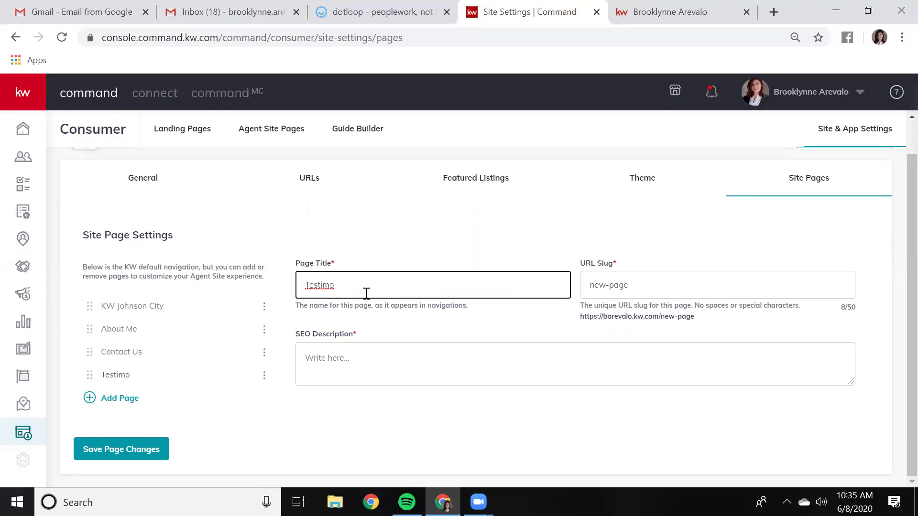
{"action": "type", "text": "nials"}
{"action": "left_click", "coordinate": [658, 284]}
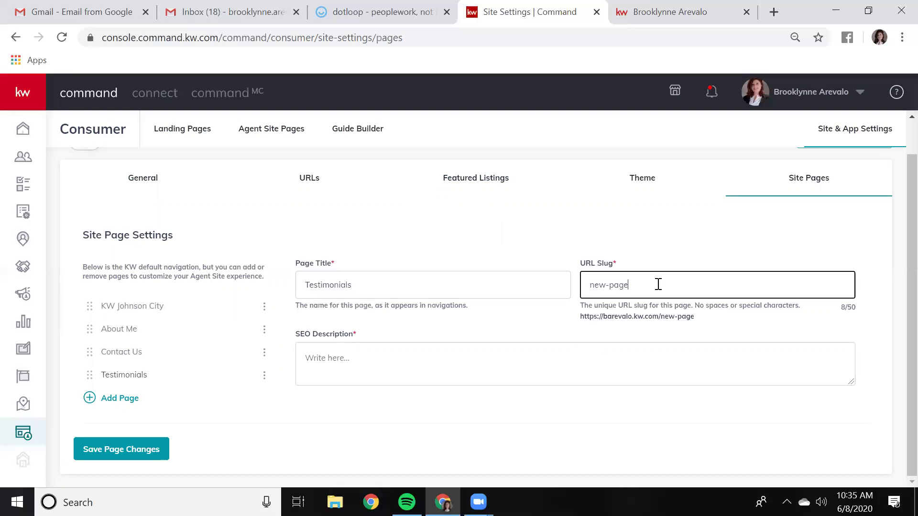
Set the page's URL slug to 'testimonials'
{"action": "key", "text": "BackSpace"}
{"action": "key", "text": "BackSpace"}
{"action": "key", "text": "BackSpace"}
{"action": "key", "text": "BackSpace"}
{"action": "key", "text": "BackSpace"}
{"action": "key", "text": "BackSpace"}
{"action": "key", "text": "BackSpace"}
{"action": "key", "text": "BackSpace"}
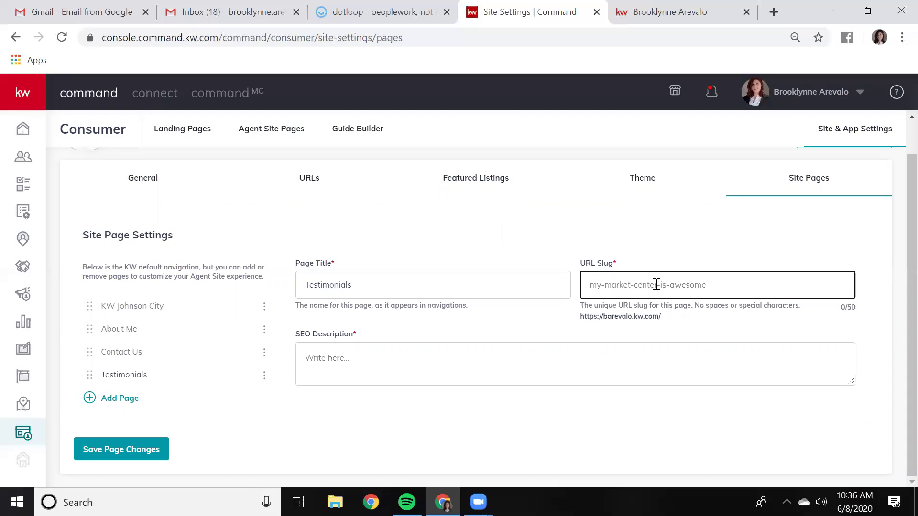
{"action": "type", "text": "testimonials"}
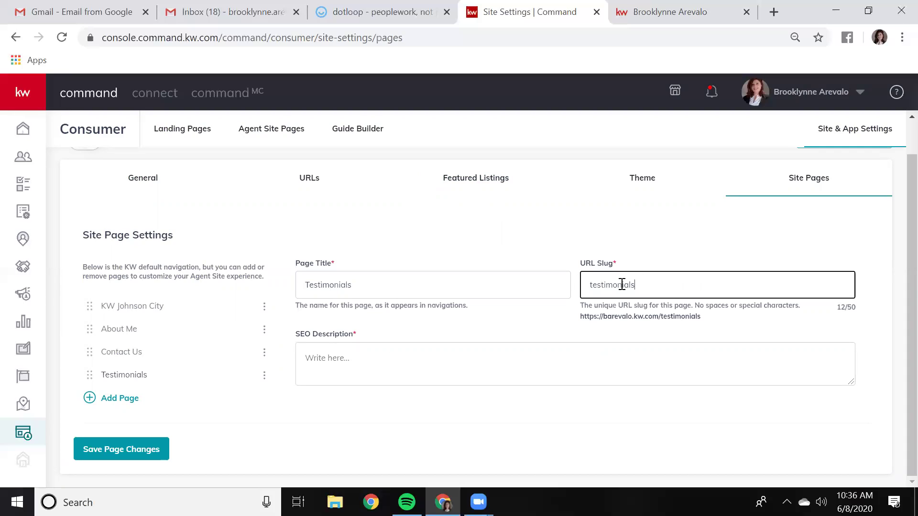
{"action": "left_click", "coordinate": [651, 217]}
Write an SEO description with the agent's name, 'kw agent review' and 'Johnson city review', then save
{"action": "left_click", "coordinate": [361, 355]}
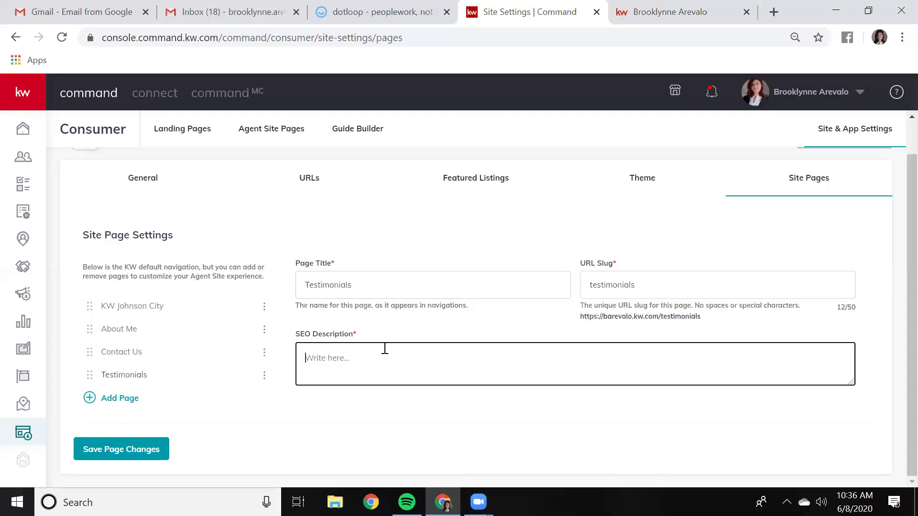
{"action": "type", "text": "tel"}
{"action": "key", "text": "BackSpace"}
{"action": "key", "text": "BackSpace"}
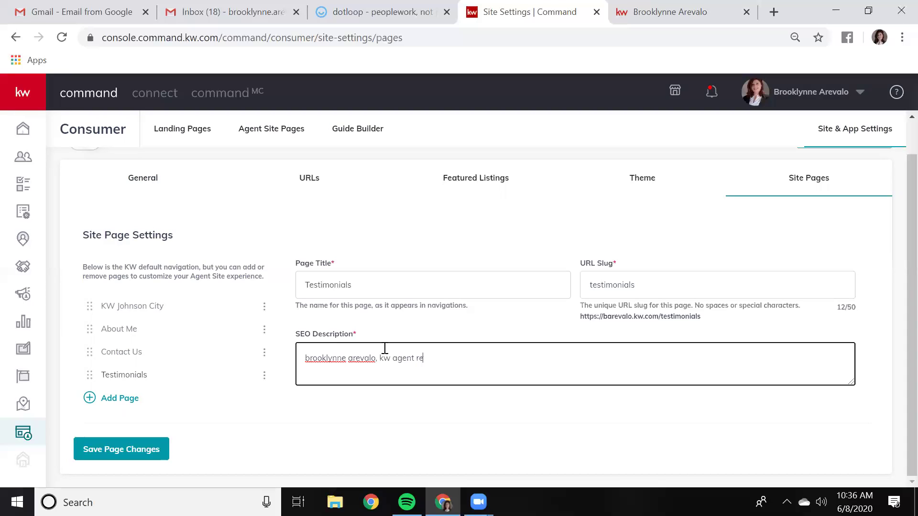
{"action": "type", "text": "view. johnson city review"}
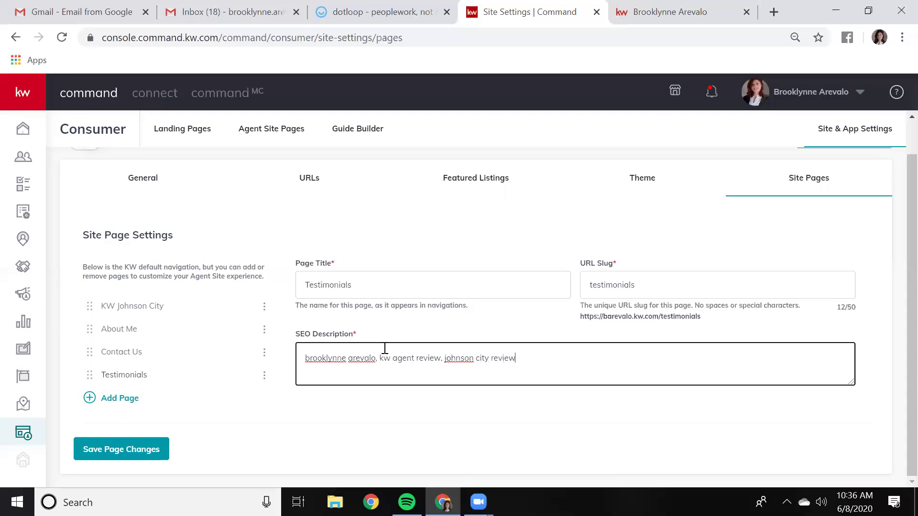
{"action": "right_click", "coordinate": [458, 359]}
{"action": "left_click", "coordinate": [492, 171]}
{"action": "left_click", "coordinate": [108, 452]}
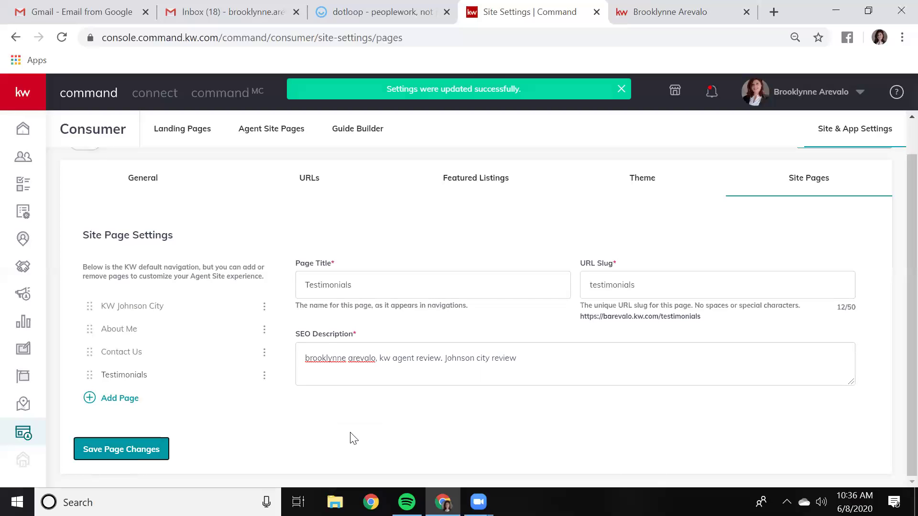
{"action": "left_click", "coordinate": [286, 136]}
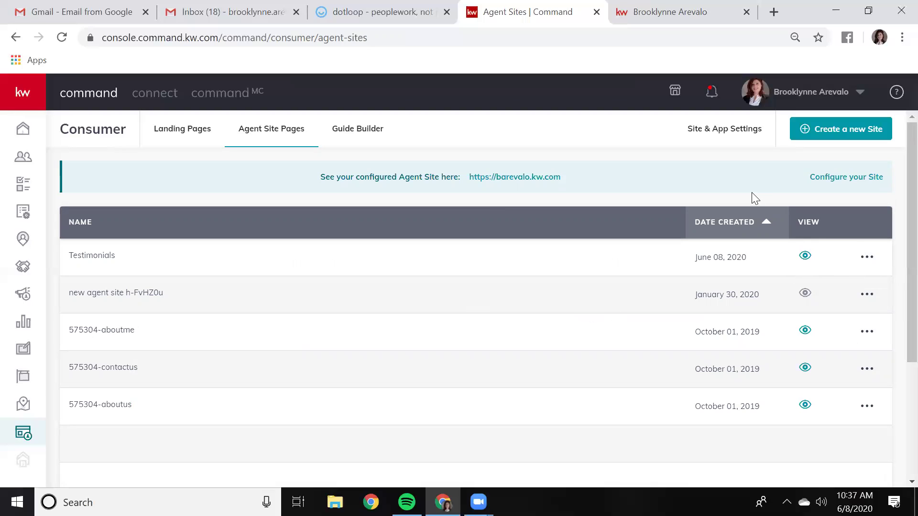
Confirm Testimonials now appears in the Site Pages list, then return to Agent Site Pages
{"action": "left_click", "coordinate": [718, 135]}
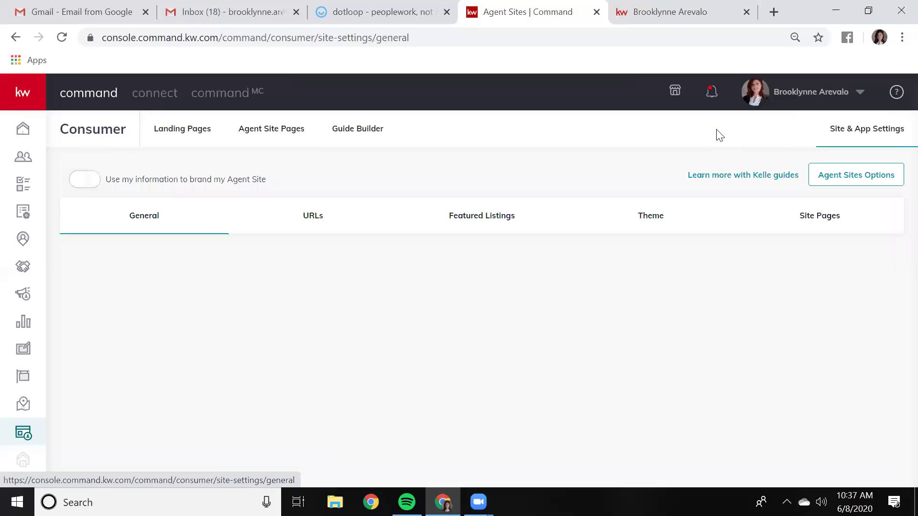
{"action": "left_click", "coordinate": [801, 222]}
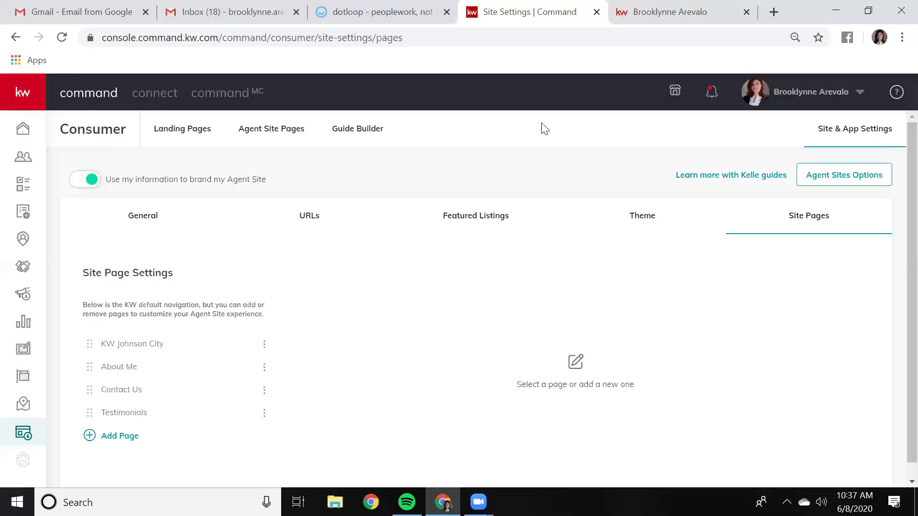
{"action": "left_click", "coordinate": [269, 132]}
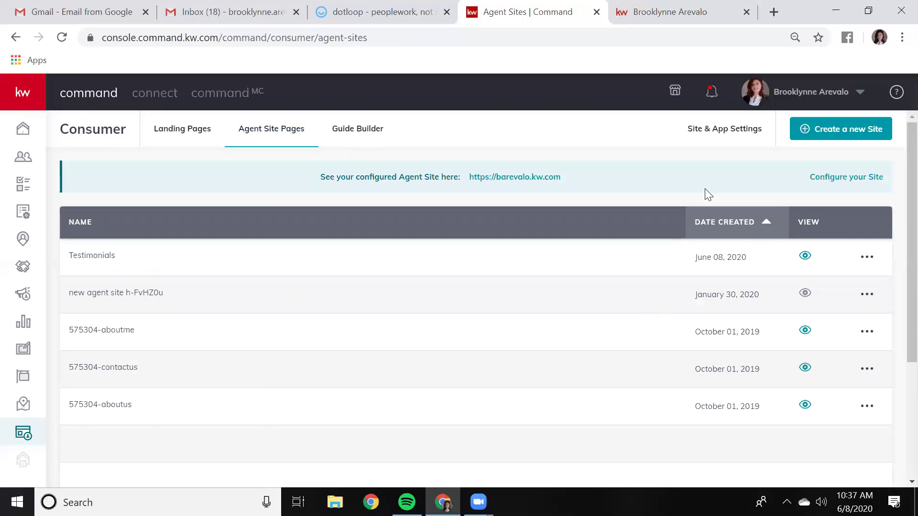
Reload the live agent site and open its new Testimonials page from the navigation
{"action": "left_click", "coordinate": [635, 13]}
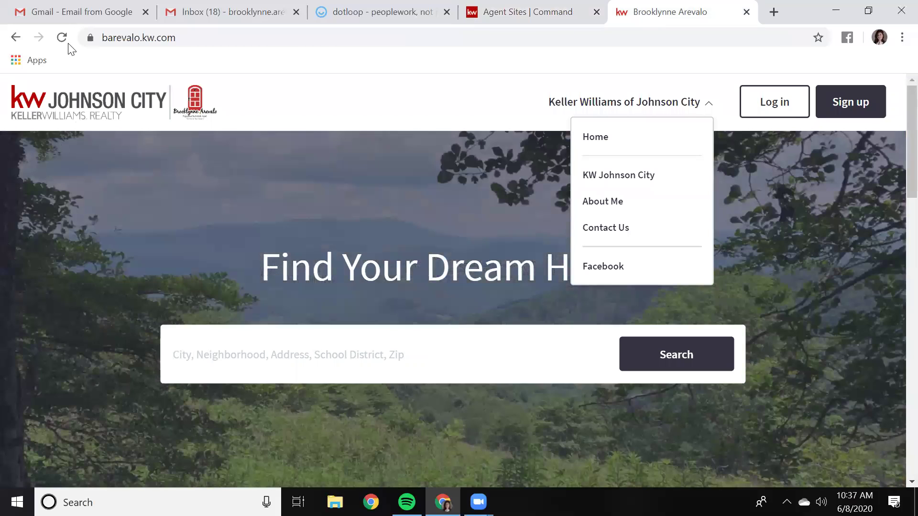
{"action": "left_click", "coordinate": [61, 38]}
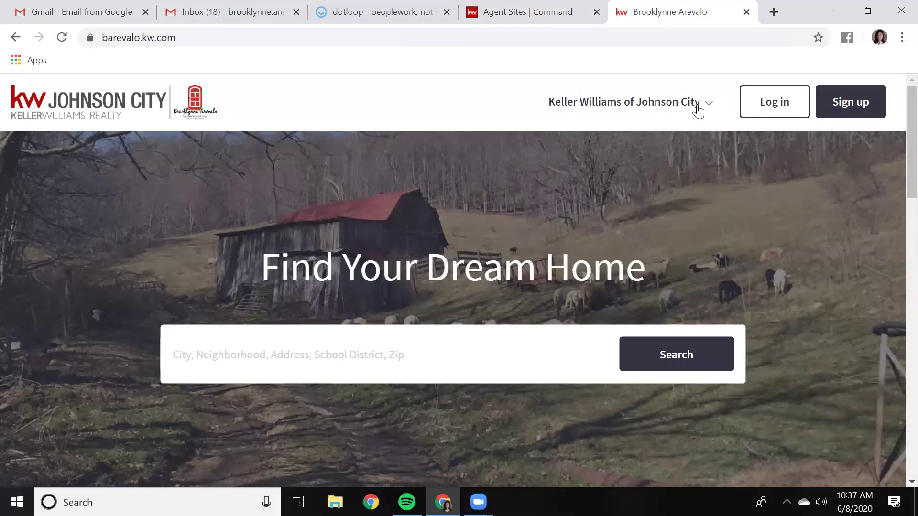
{"action": "left_click", "coordinate": [697, 106]}
{"action": "left_click", "coordinate": [625, 260]}
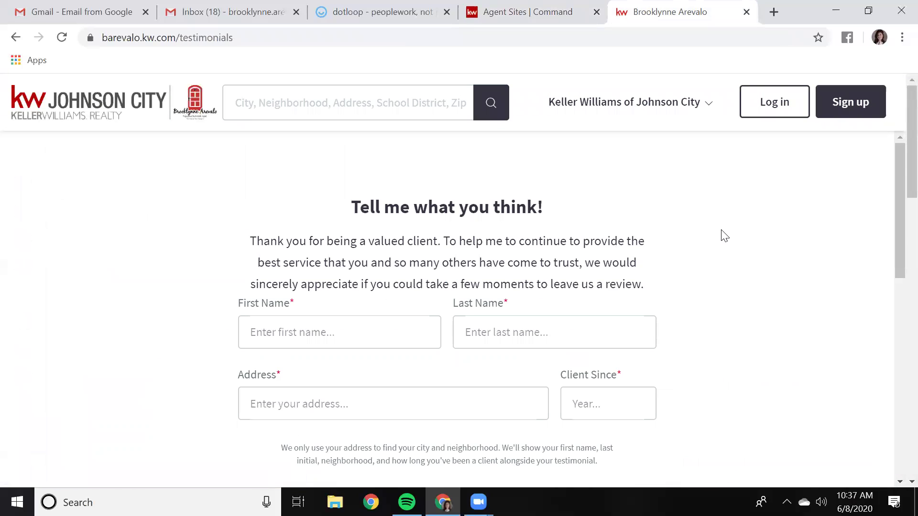
{"action": "scroll", "coordinate": [723, 237], "scroll_direction": "down", "scroll_amount": 6}
{"action": "scroll", "coordinate": [725, 237], "scroll_direction": "down", "scroll_amount": 5}
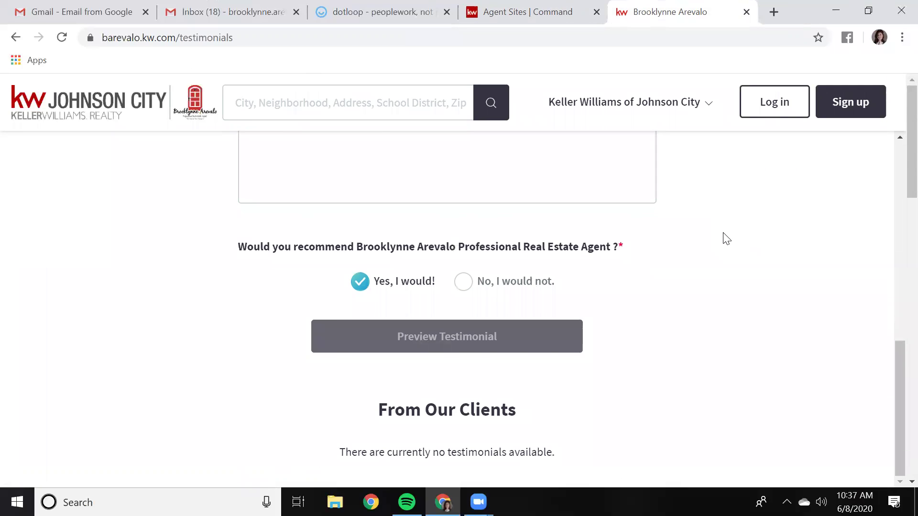
{"action": "scroll", "coordinate": [726, 240], "scroll_direction": "up", "scroll_amount": 8}
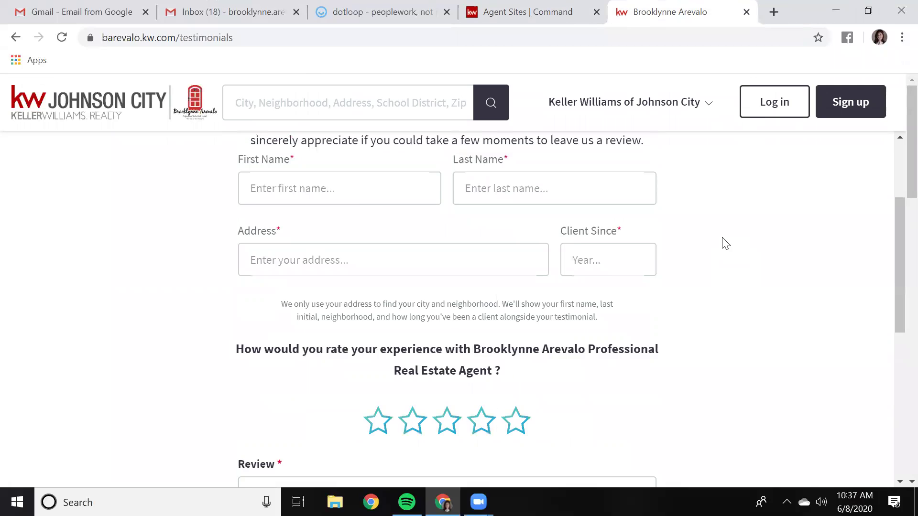
{"action": "scroll", "coordinate": [726, 244], "scroll_direction": "up", "scroll_amount": 3}
{"action": "scroll", "coordinate": [725, 243], "scroll_direction": "down", "scroll_amount": 5}
{"action": "scroll", "coordinate": [724, 243], "scroll_direction": "up", "scroll_amount": 5}
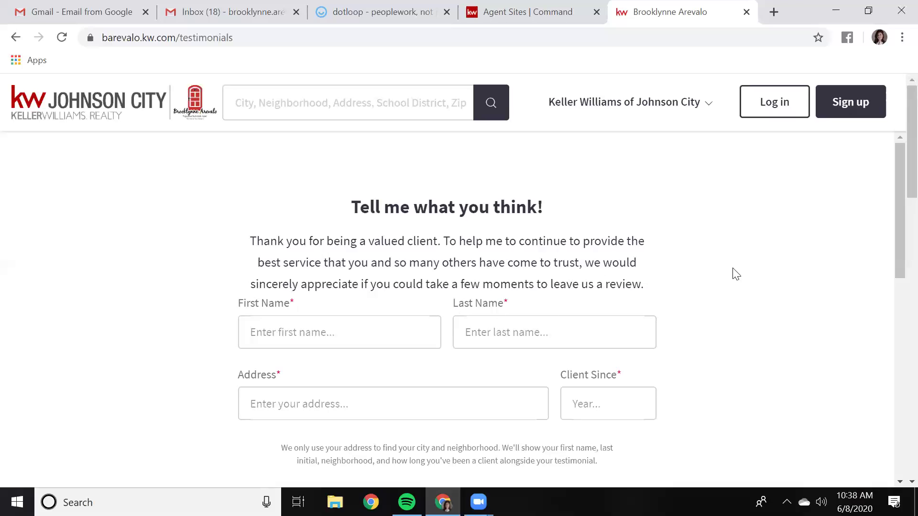
Scroll through the live testimonials form, then go back to Command's Agent Site Pages tab
{"action": "scroll", "coordinate": [748, 309], "scroll_direction": "down", "scroll_amount": 2}
{"action": "scroll", "coordinate": [747, 309], "scroll_direction": "up", "scroll_amount": 2}
{"action": "scroll", "coordinate": [689, 175], "scroll_direction": "down", "scroll_amount": 10}
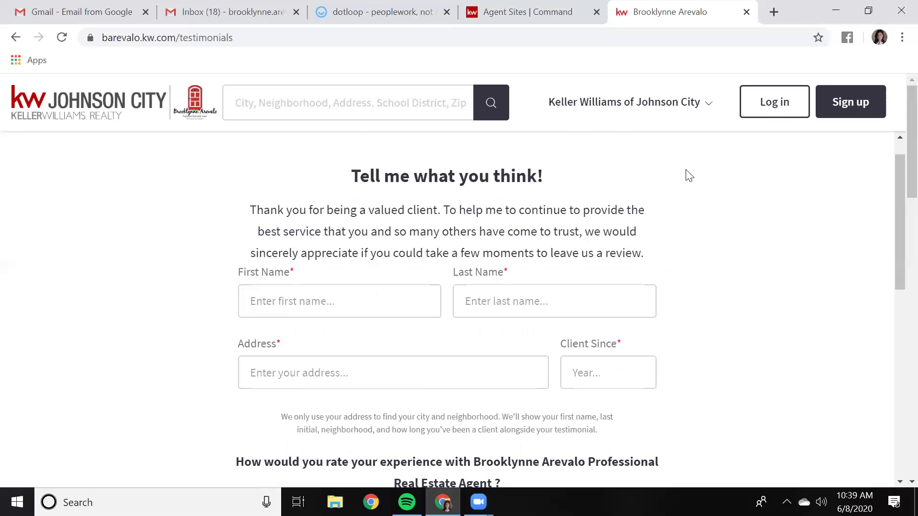
{"action": "scroll", "coordinate": [693, 183], "scroll_direction": "down", "scroll_amount": 2}
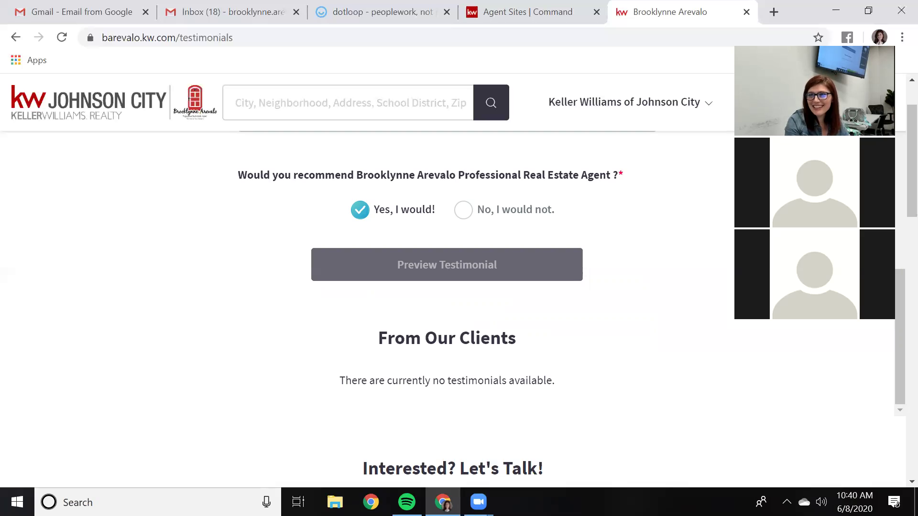
{"action": "scroll", "coordinate": [888, 184], "scroll_direction": "up", "scroll_amount": 8}
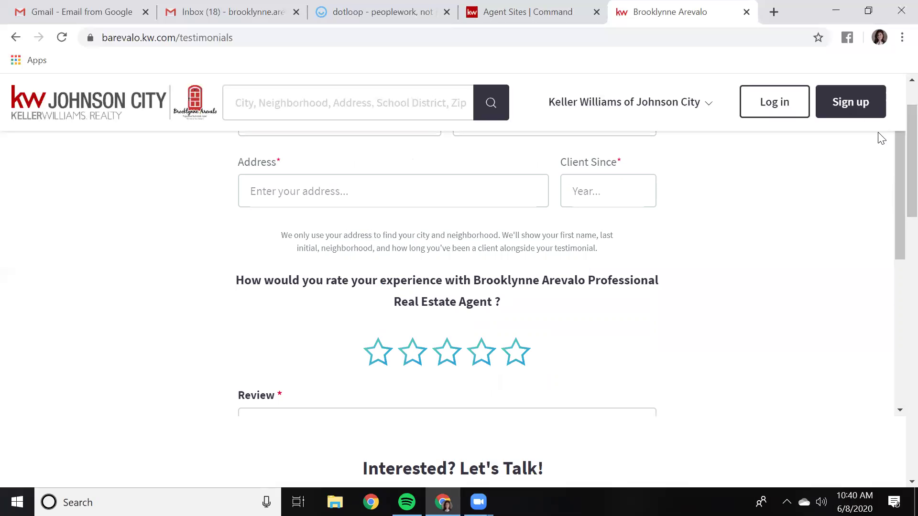
{"action": "key", "text": "ctrl+shift+Tab"}
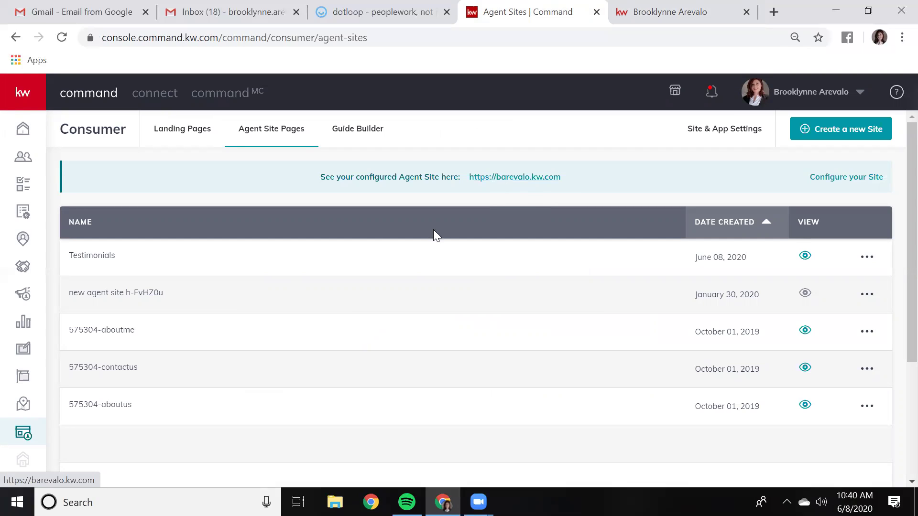
Create a new Social design from Designs and continue to the template library
{"action": "left_click", "coordinate": [23, 352]}
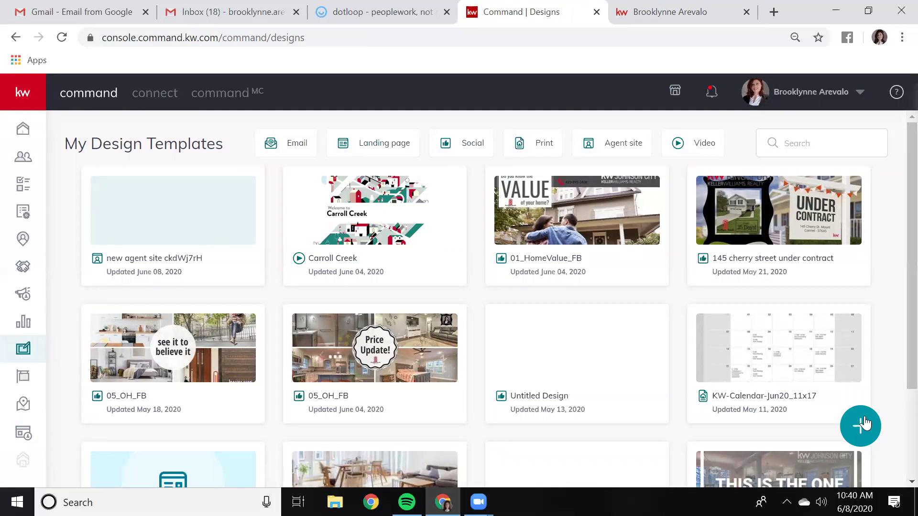
{"action": "left_click", "coordinate": [864, 426]}
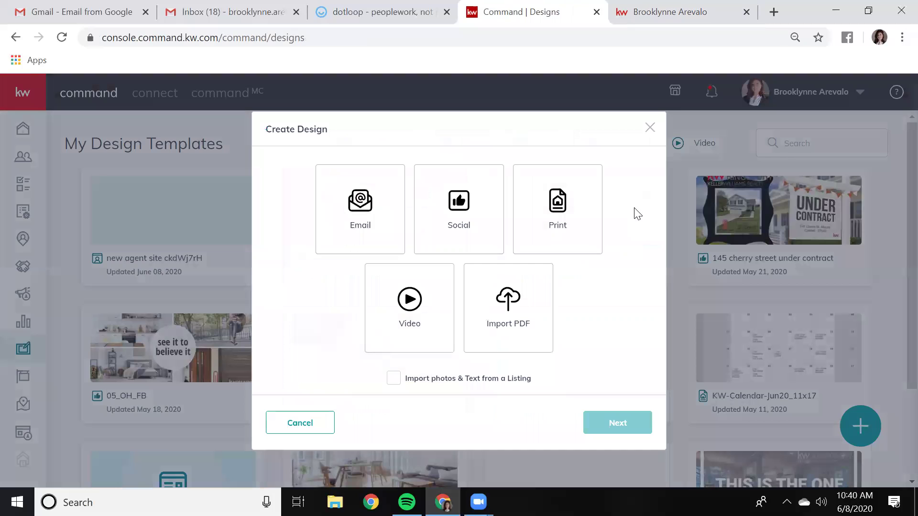
{"action": "left_click", "coordinate": [463, 222]}
{"action": "left_click", "coordinate": [623, 429]}
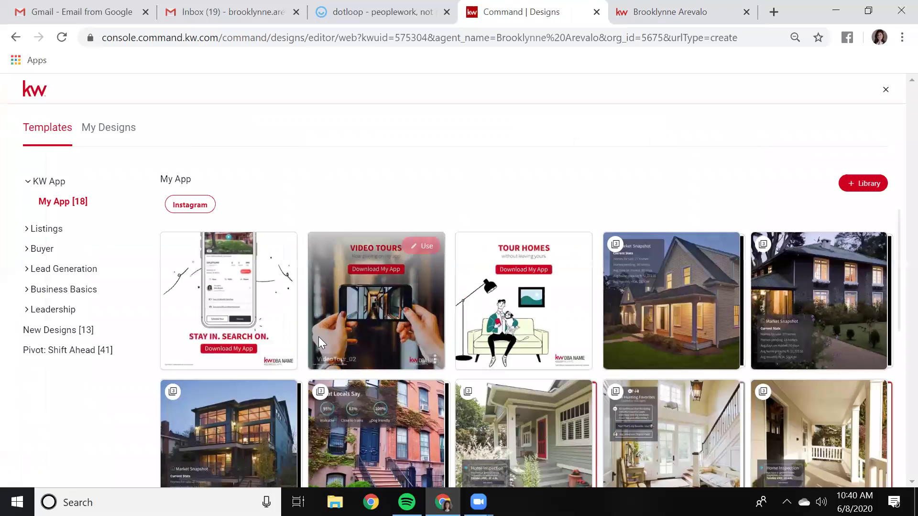
Browse Lead Generation's My Website LinkedIn templates and use the TopSchools-02_LI template
{"action": "scroll", "coordinate": [790, 314], "scroll_direction": "down", "scroll_amount": 7}
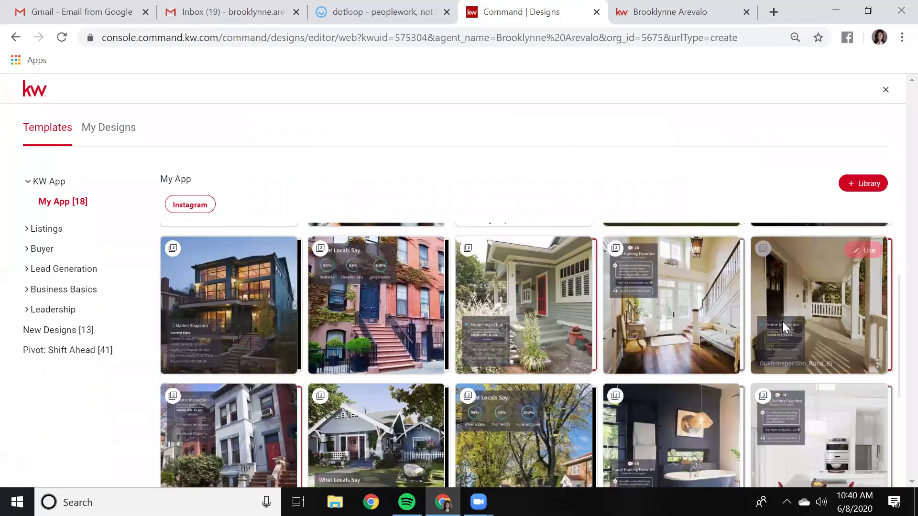
{"action": "scroll", "coordinate": [760, 337], "scroll_direction": "up", "scroll_amount": 6}
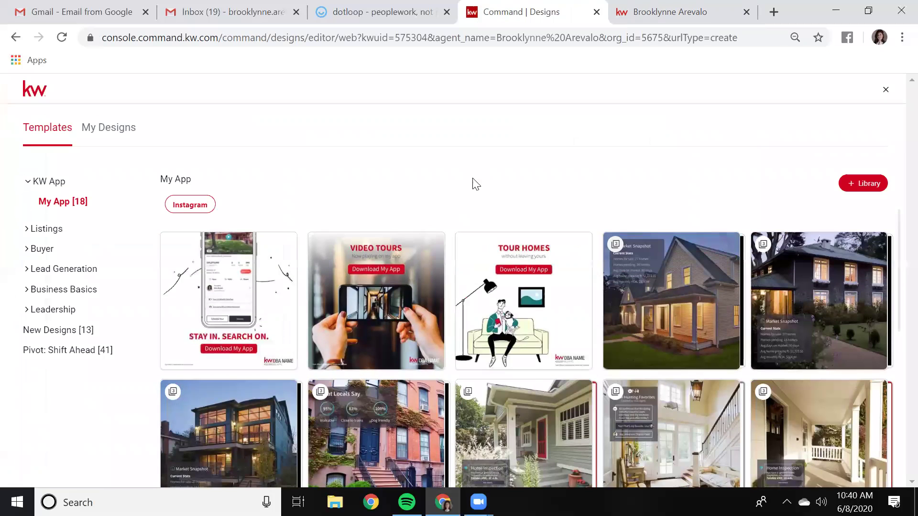
{"action": "left_click", "coordinate": [56, 292]}
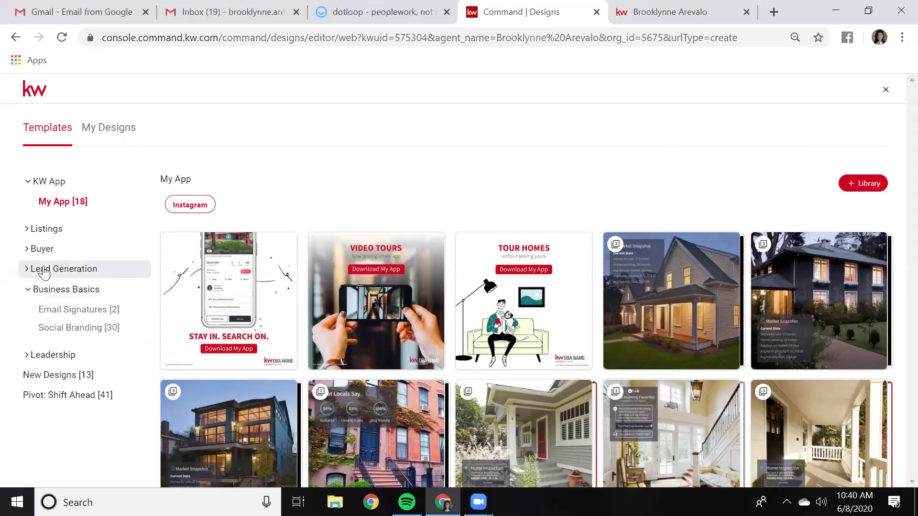
{"action": "left_click", "coordinate": [59, 270]}
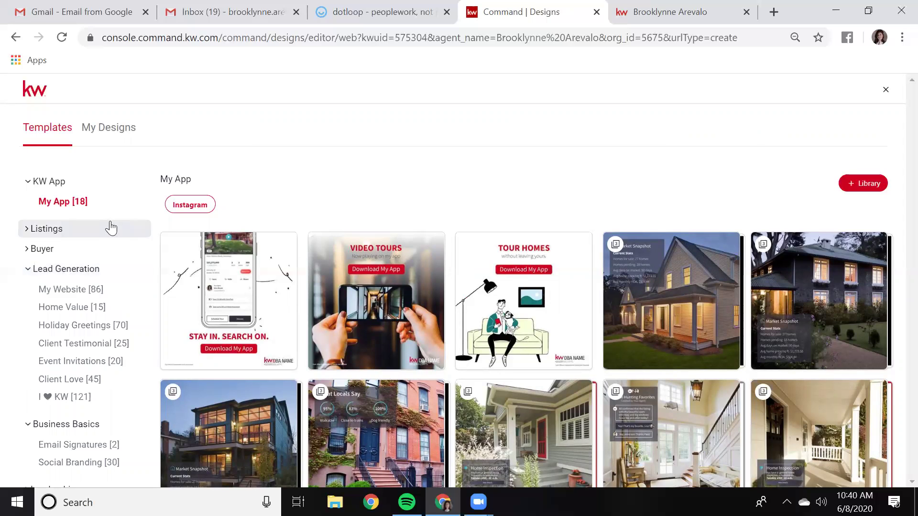
{"action": "left_click", "coordinate": [73, 294]}
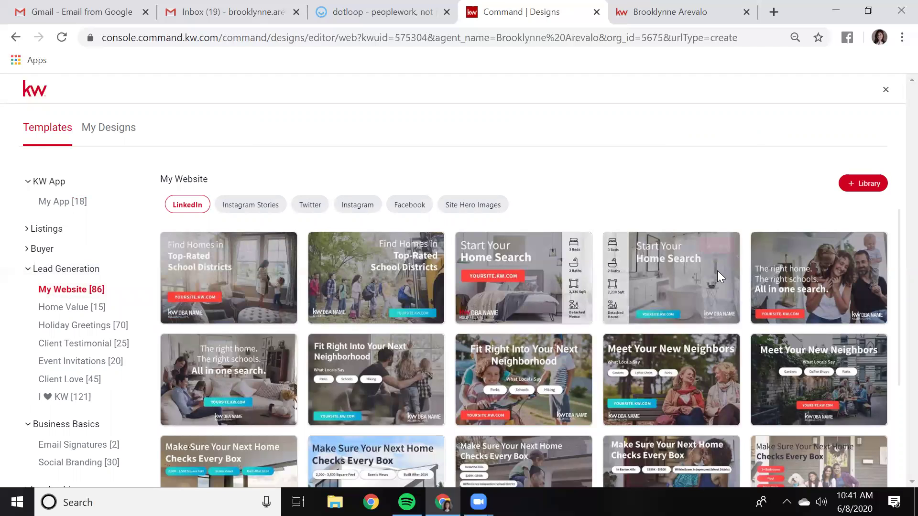
{"action": "scroll", "coordinate": [718, 270], "scroll_direction": "down", "scroll_amount": 2}
{"action": "mouse_move", "coordinate": [724, 287]}
{"action": "scroll", "coordinate": [576, 357], "scroll_direction": "down", "scroll_amount": 2}
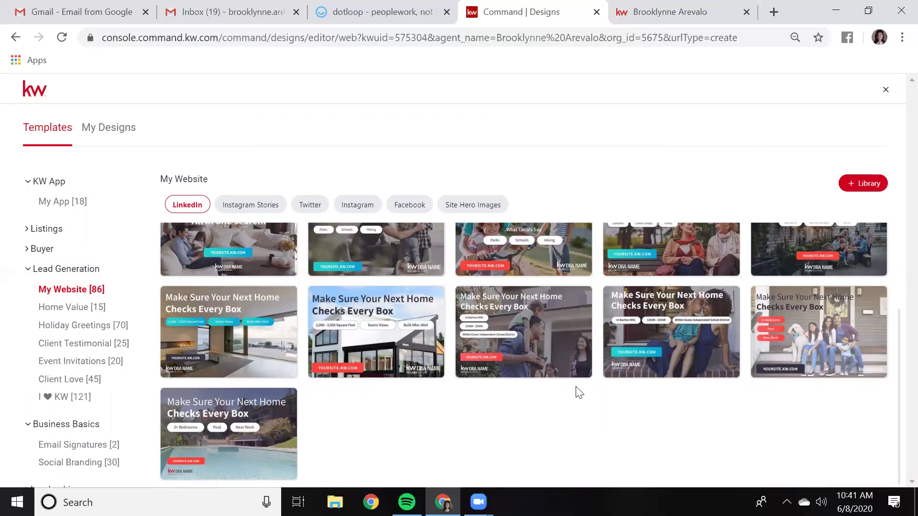
{"action": "scroll", "coordinate": [578, 386], "scroll_direction": "up", "scroll_amount": 4}
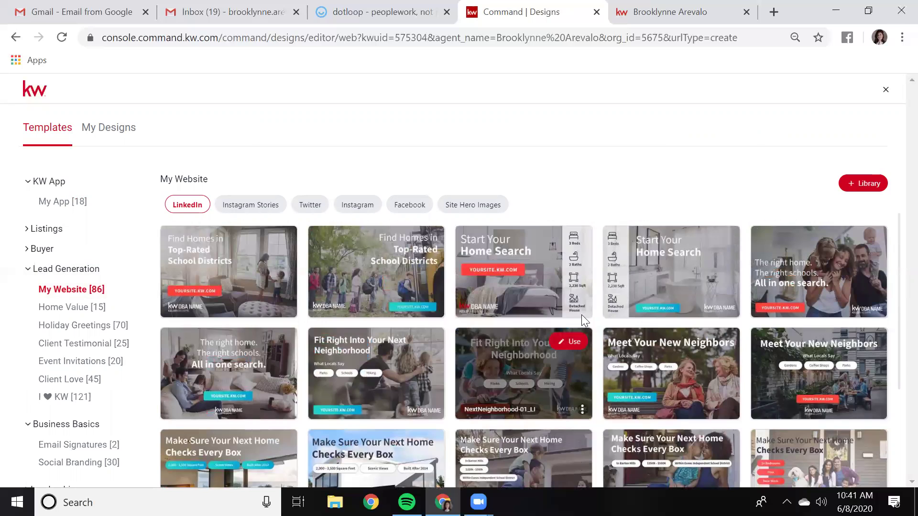
{"action": "mouse_move", "coordinate": [575, 306]}
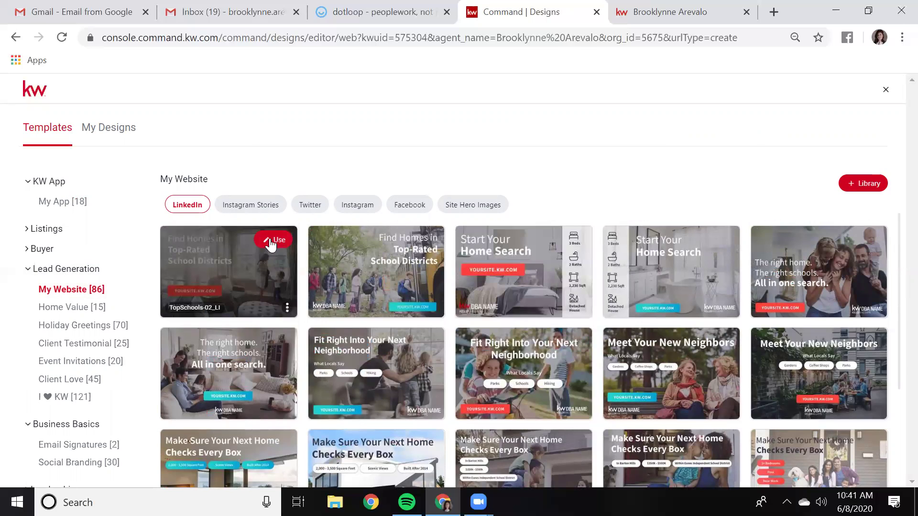
{"action": "left_click", "coordinate": [273, 240]}
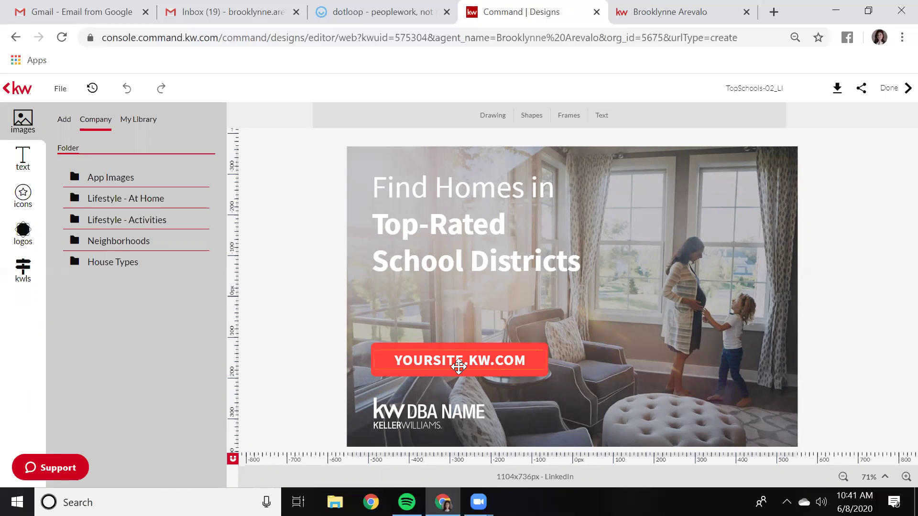
Replace the YOURSITE placeholder in the YOURSITE.KW.COM button with the agent's own site name
{"action": "left_click", "coordinate": [517, 359]}
{"action": "left_click", "coordinate": [516, 360]}
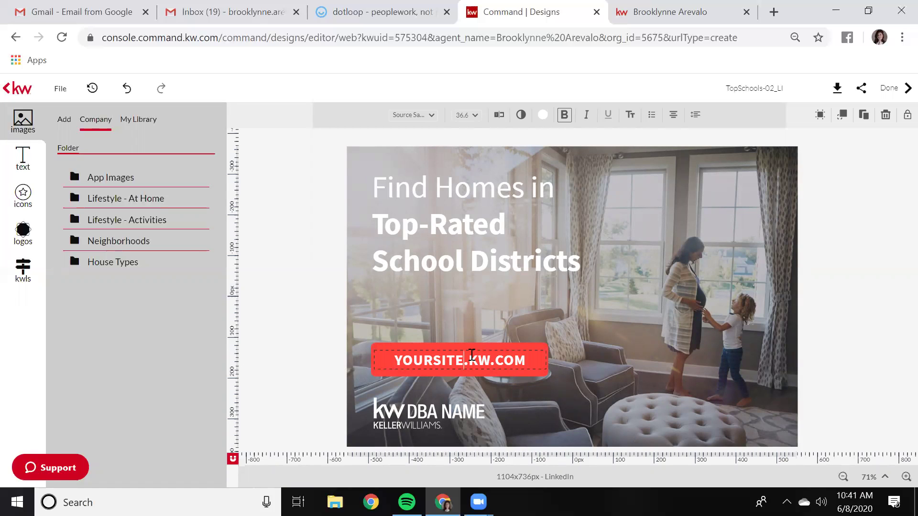
{"action": "key", "text": "BackSpace"}
{"action": "key", "text": "BackSpace"}
{"action": "key", "text": "BackSpace"}
{"action": "key", "text": "BackSpace"}
{"action": "key", "text": "BackSpace"}
{"action": "key", "text": "BackSpace"}
{"action": "key", "text": "BackSpace"}
{"action": "key", "text": "BackSpace"}
{"action": "type", "text": "barevalo"}
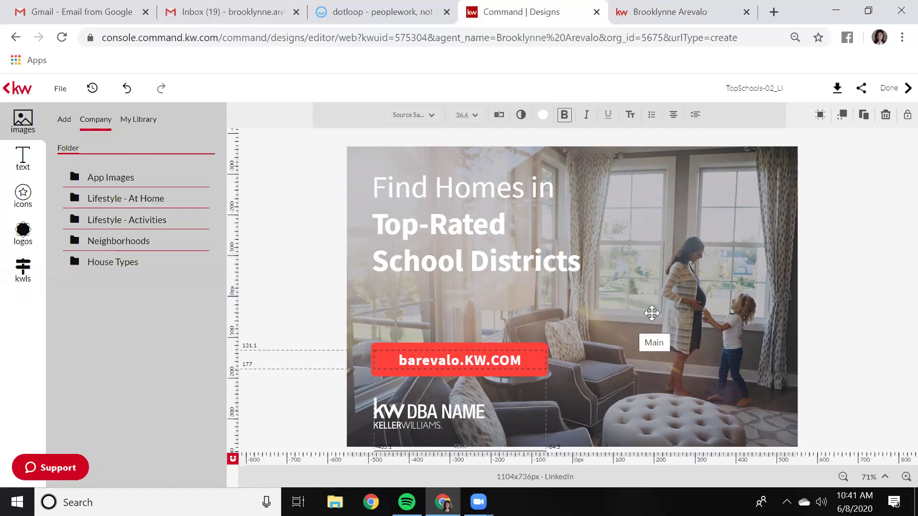
{"action": "left_click", "coordinate": [689, 343]}
{"action": "left_click", "coordinate": [433, 411]}
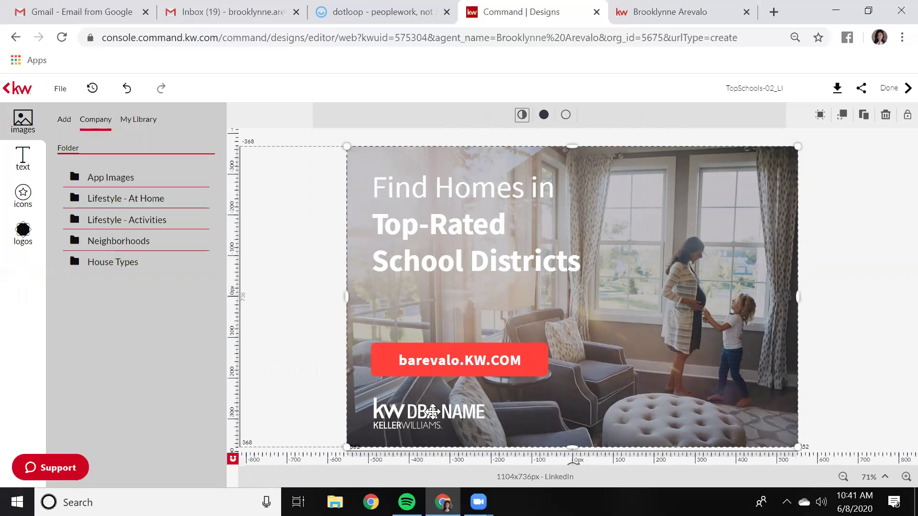
Swap the DBA NAME logo for an enlarged KW Johnson City logo, adding a small personal logo beside it
{"action": "left_click", "coordinate": [23, 231]}
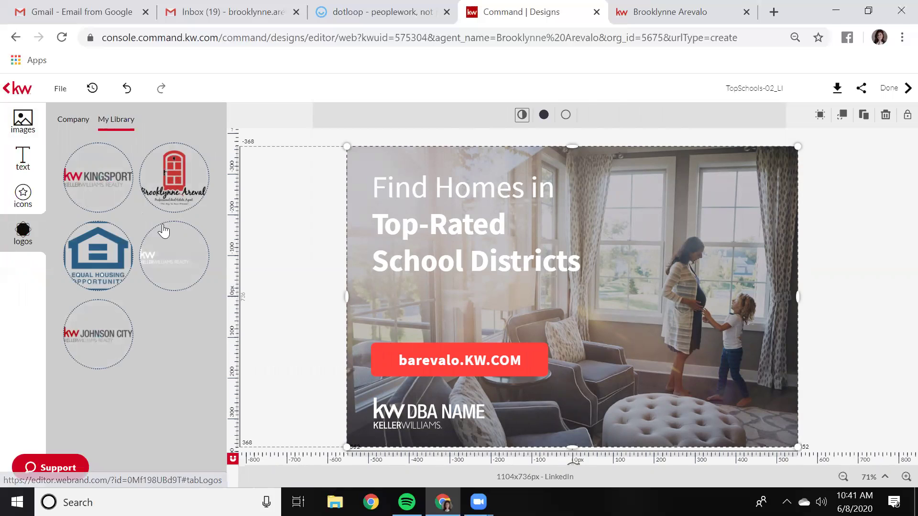
{"action": "left_click", "coordinate": [425, 407]}
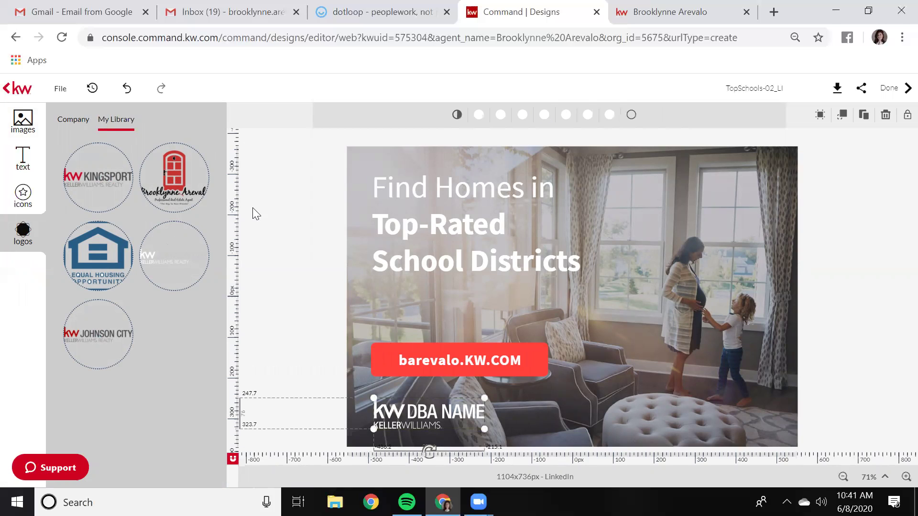
{"action": "left_click", "coordinate": [184, 239]}
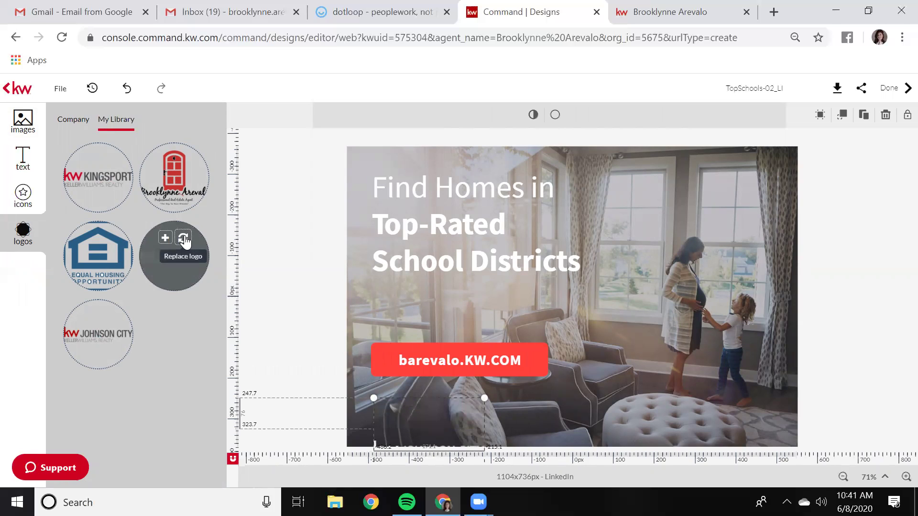
{"action": "left_click_drag", "start_coordinate": [445, 434], "coordinate": [442, 391]}
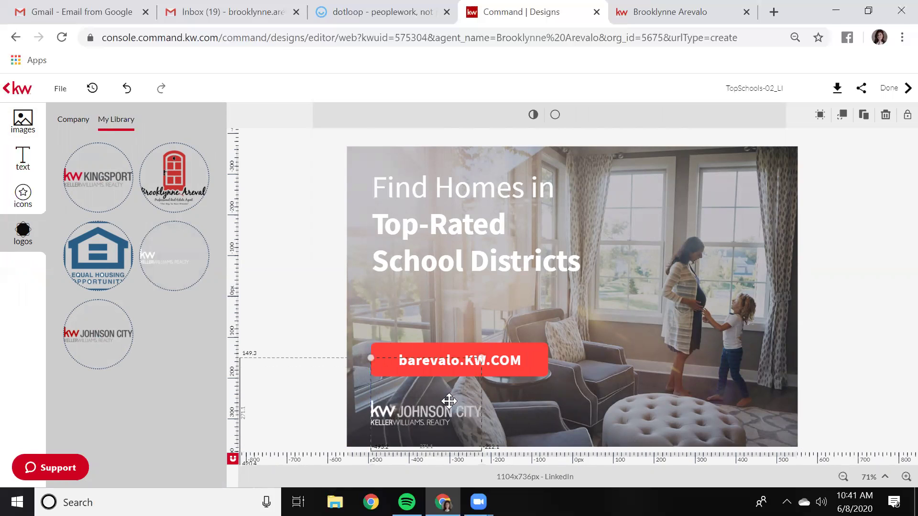
{"action": "left_click_drag", "start_coordinate": [482, 358], "coordinate": [481, 409]}
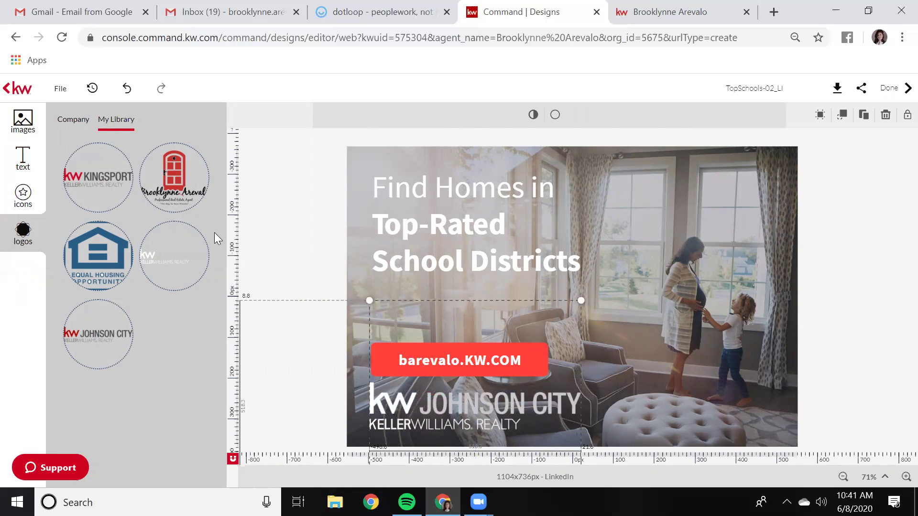
{"action": "left_click", "coordinate": [185, 174]}
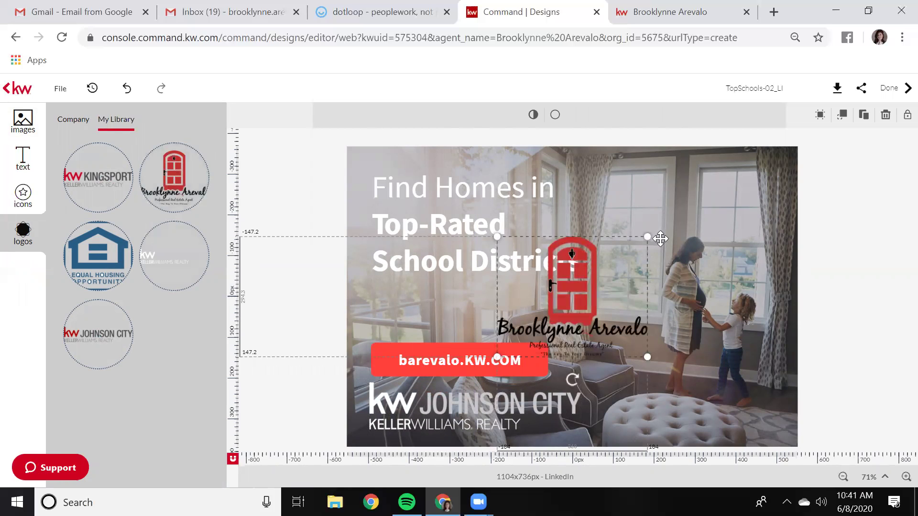
{"action": "left_click_drag", "start_coordinate": [647, 237], "coordinate": [616, 401]}
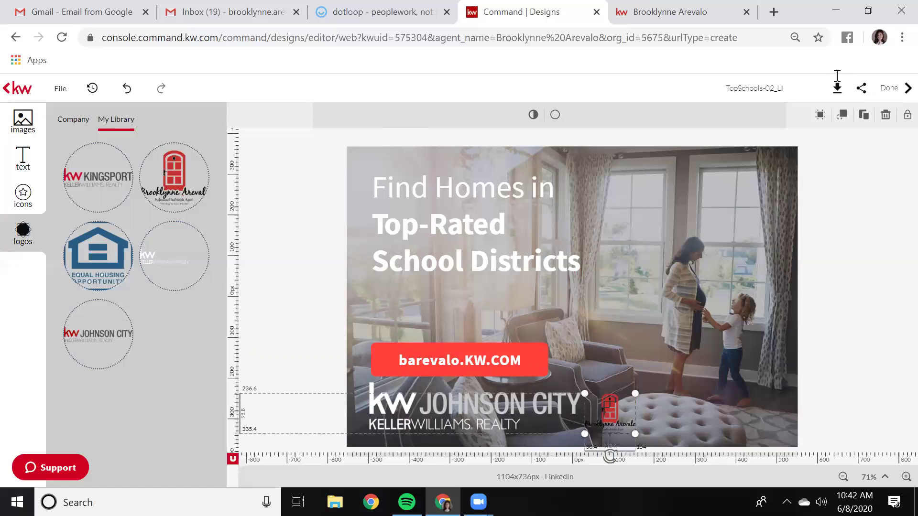
Save the graphic with File > Save and close the editor with Done
{"action": "left_click", "coordinate": [60, 88]}
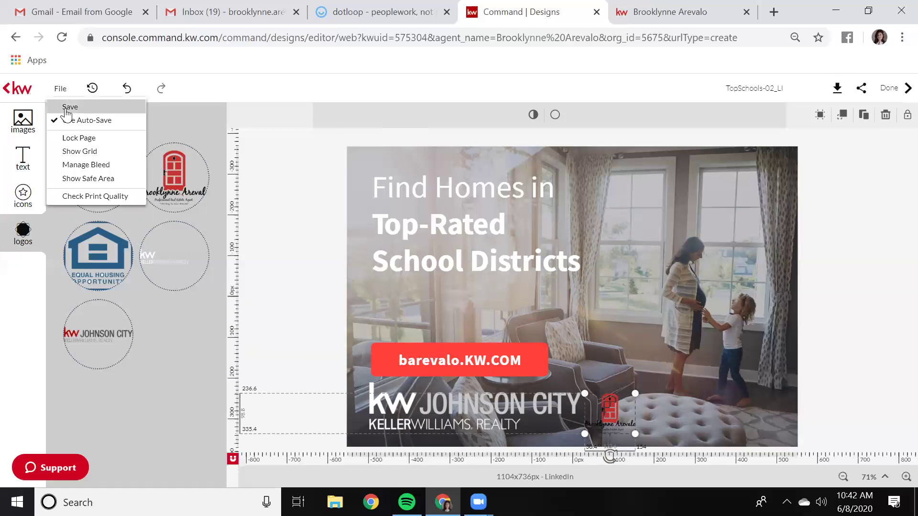
{"action": "left_click", "coordinate": [66, 109]}
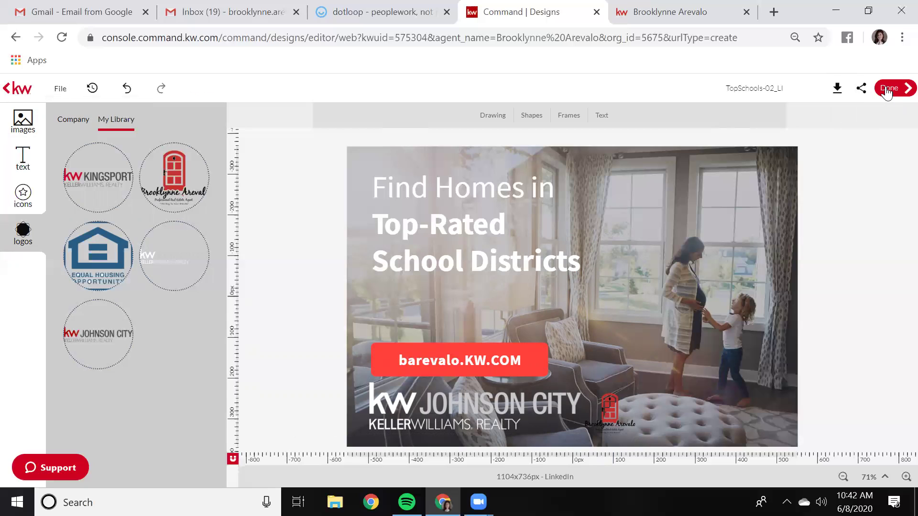
{"action": "left_click", "coordinate": [887, 90]}
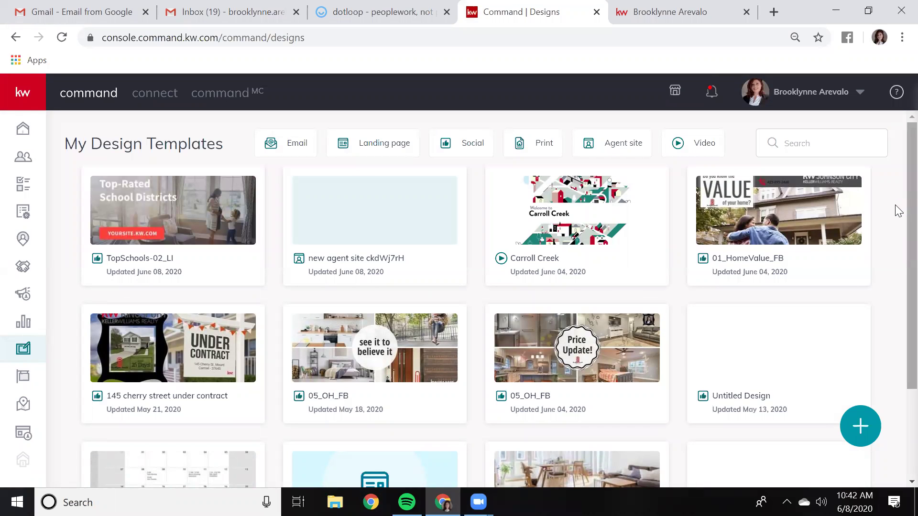
Start another new design as a Social graphic and continue to its templates
{"action": "left_click", "coordinate": [860, 427]}
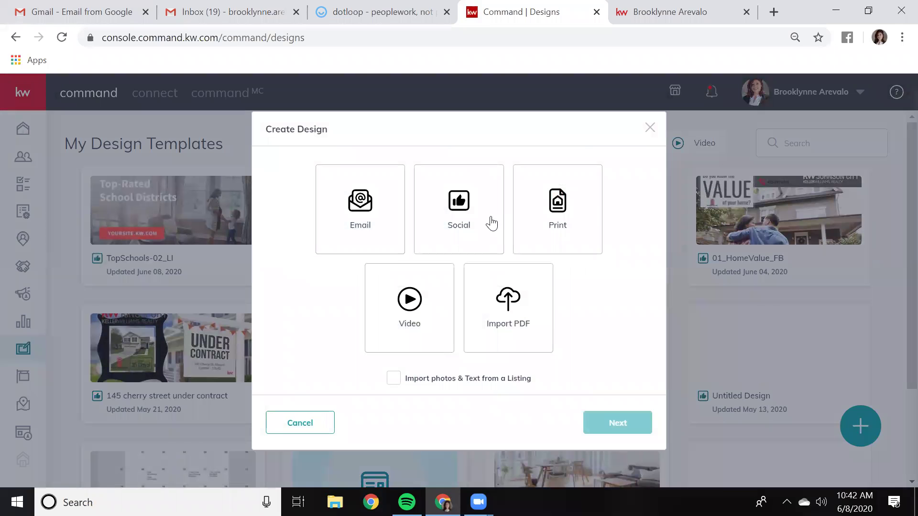
{"action": "left_click", "coordinate": [460, 213]}
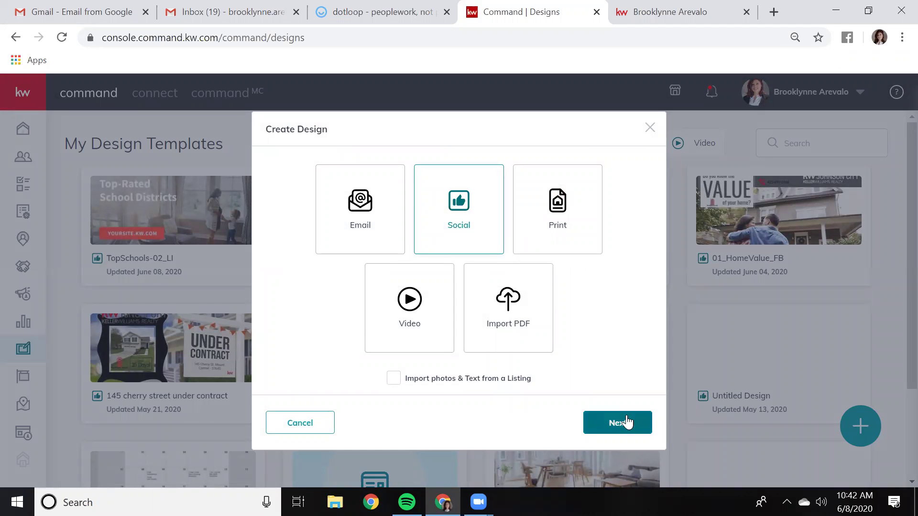
{"action": "left_click", "coordinate": [629, 422]}
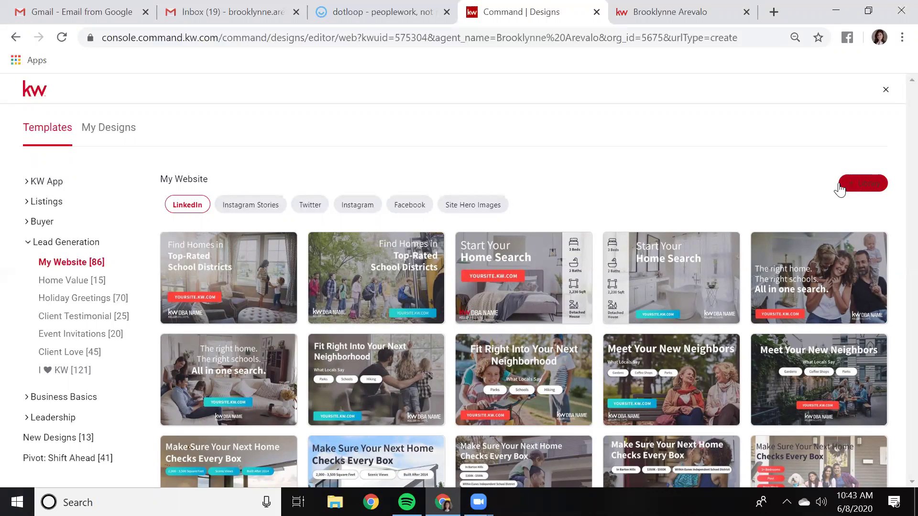
In the company library, replace the old landing-page website with the agent's KW site address
{"action": "left_click", "coordinate": [859, 189]}
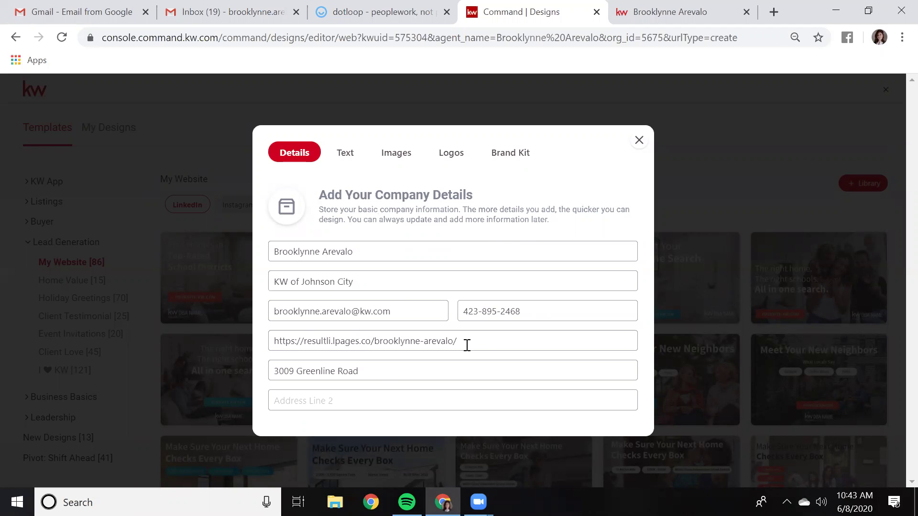
{"action": "left_click_drag", "start_coordinate": [480, 344], "coordinate": [187, 332]}
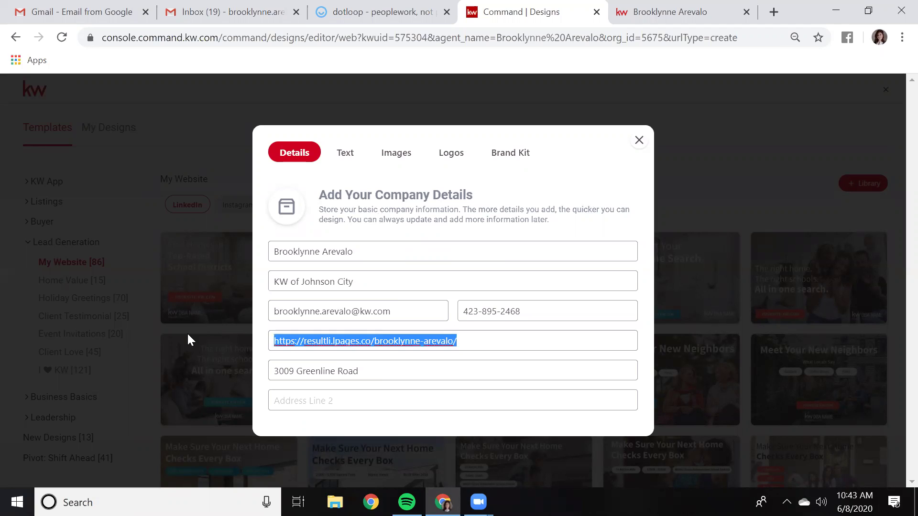
{"action": "key", "text": "BackSpace"}
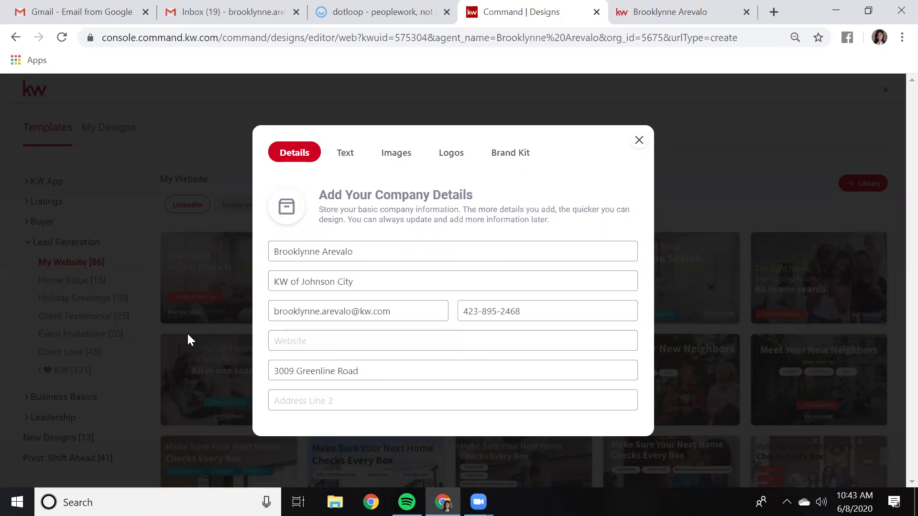
{"action": "type", "text": "www.barevalo.kw.com"}
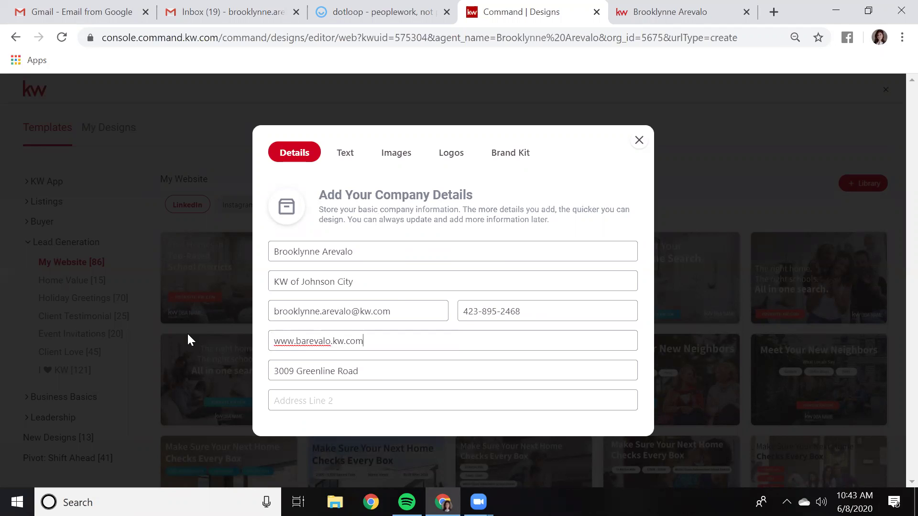
Review the library's Text, Images, Logos and Brand Kit tabs, then close the library
{"action": "left_click", "coordinate": [349, 160]}
{"action": "left_click", "coordinate": [348, 155]}
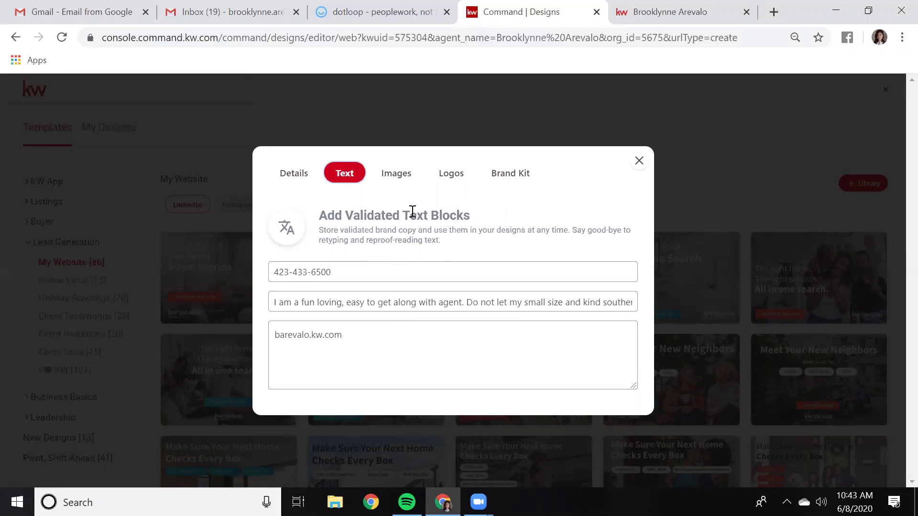
{"action": "left_click", "coordinate": [397, 177]}
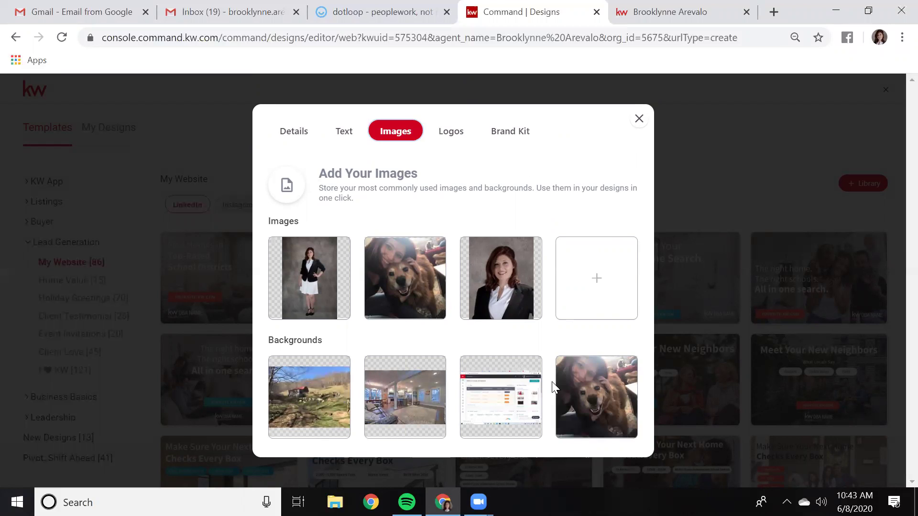
{"action": "left_click", "coordinate": [451, 134]}
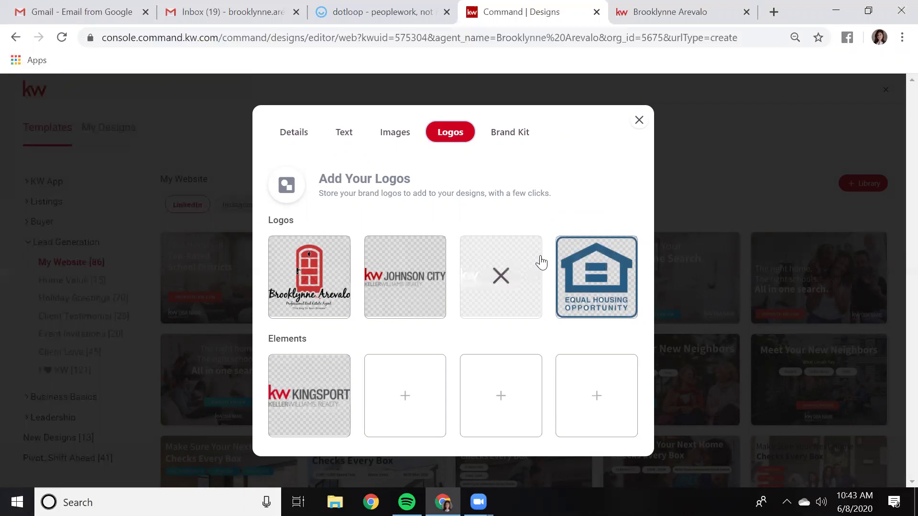
{"action": "left_click", "coordinate": [520, 137]}
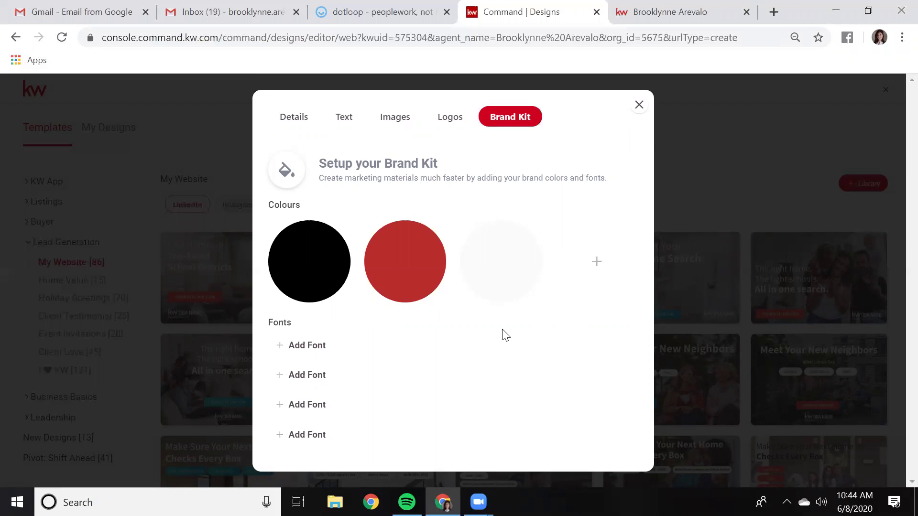
{"action": "left_click", "coordinate": [639, 104]}
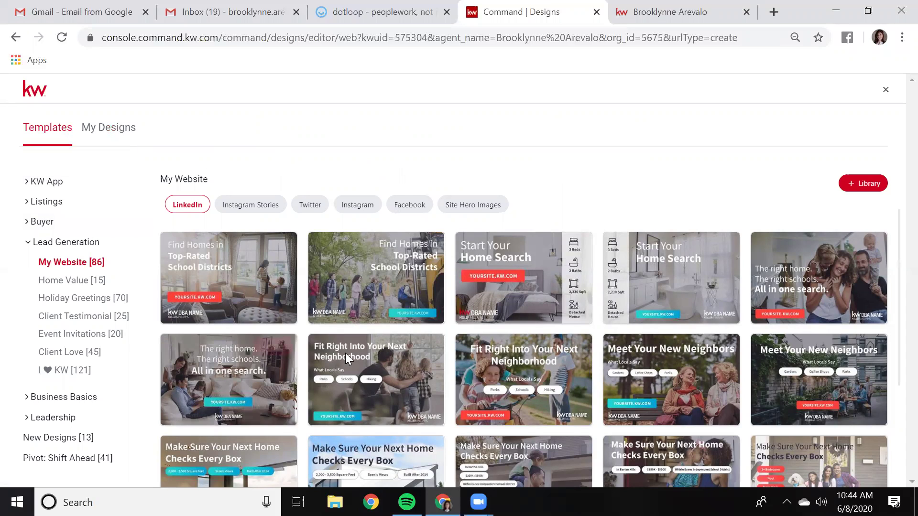
Open the saved TopSchools-02_LI design from My Designs for editing
{"action": "mouse_move", "coordinate": [419, 248]}
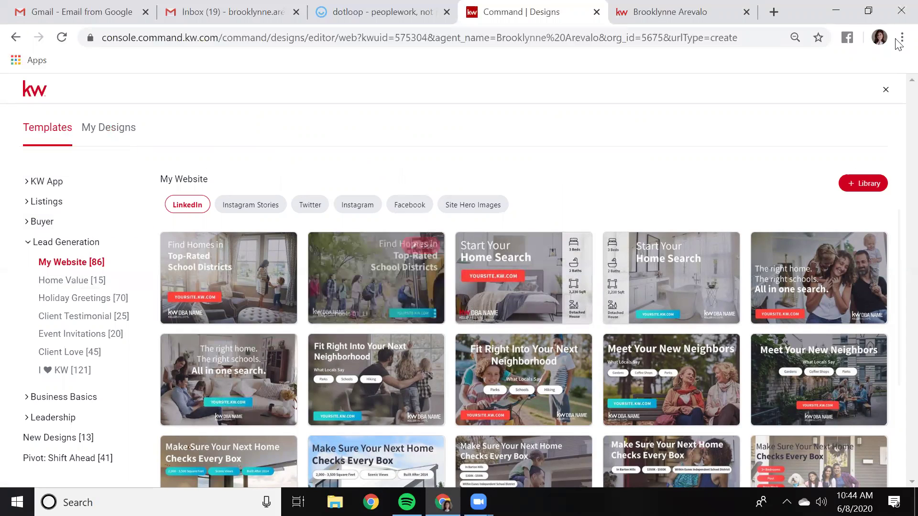
{"action": "left_click", "coordinate": [111, 137]}
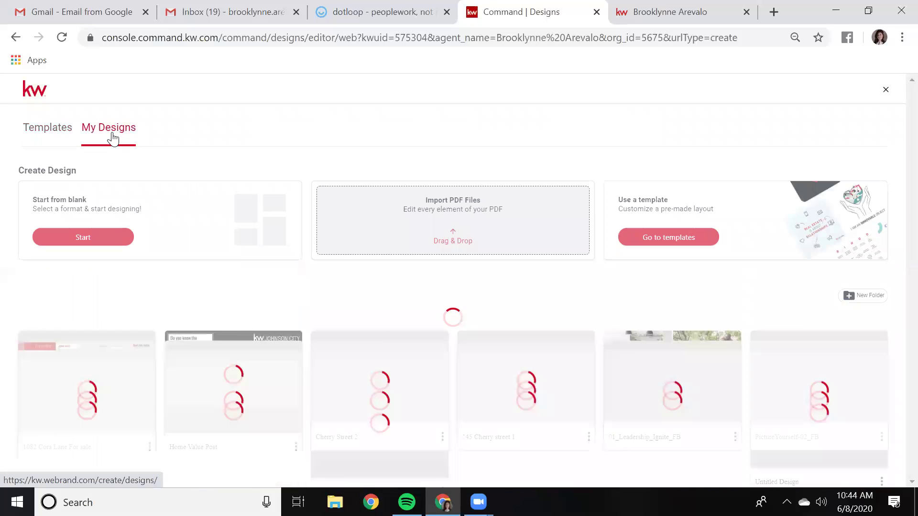
{"action": "scroll", "coordinate": [156, 314], "scroll_direction": "down", "scroll_amount": 1}
{"action": "scroll", "coordinate": [160, 316], "scroll_direction": "up", "scroll_amount": 1}
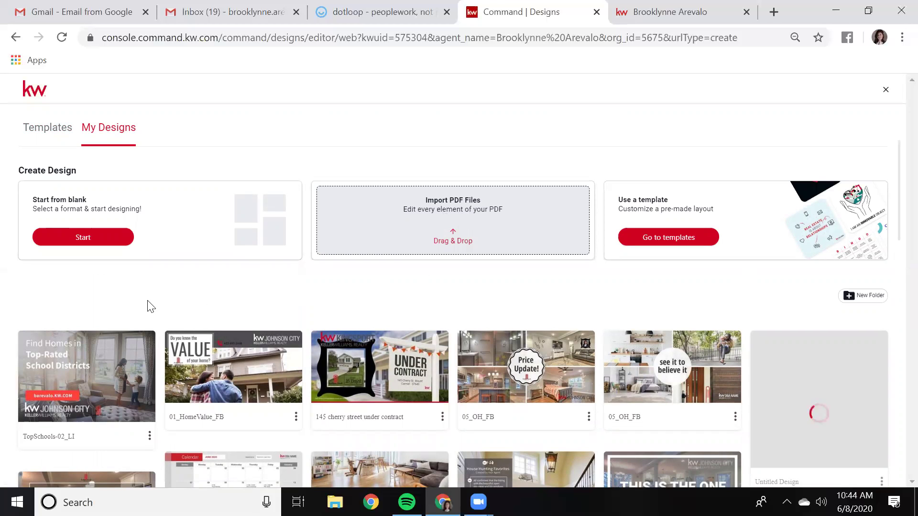
{"action": "scroll", "coordinate": [144, 303], "scroll_direction": "down", "scroll_amount": 3}
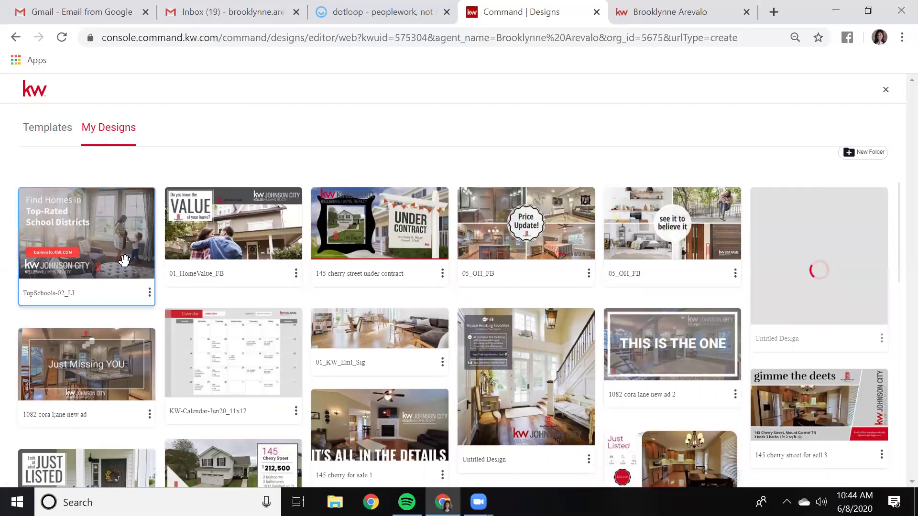
{"action": "left_click", "coordinate": [150, 292]}
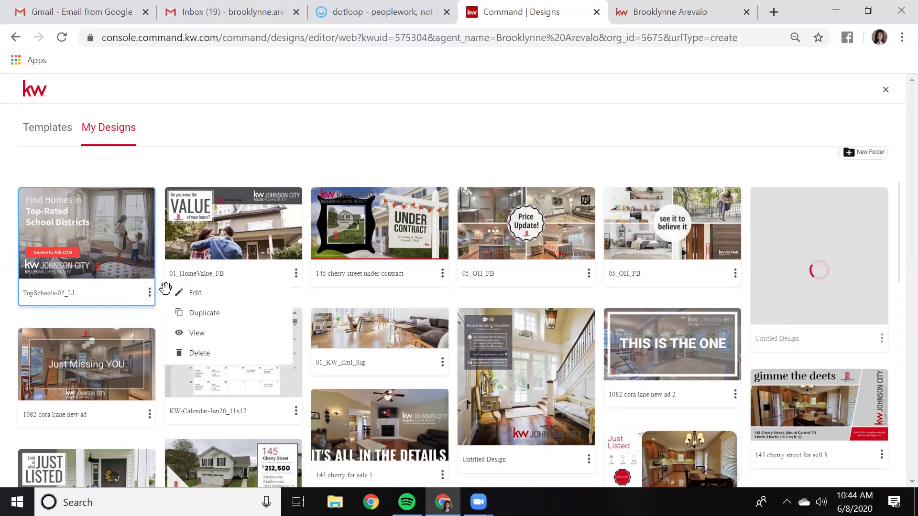
{"action": "left_click", "coordinate": [192, 293]}
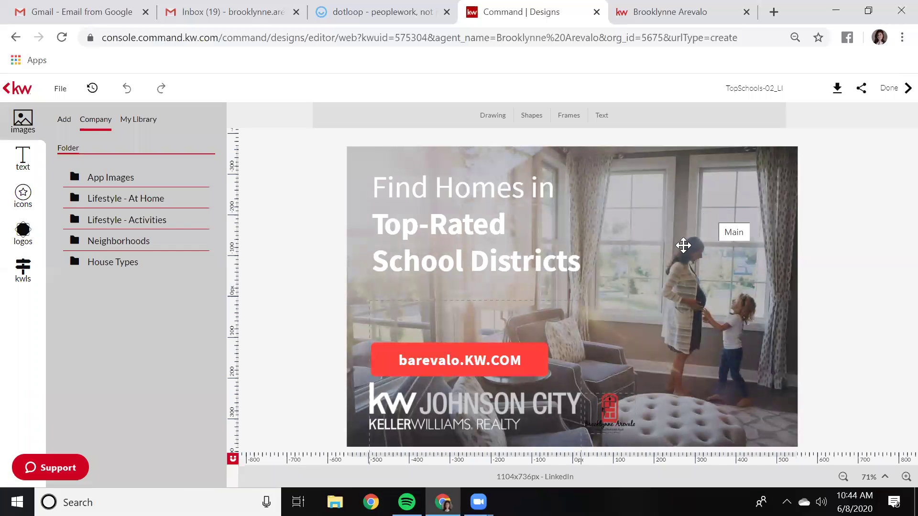
Nudge the small red logo beside the Johnson City logo and select the background photo
{"action": "left_click_drag", "start_coordinate": [594, 418], "coordinate": [622, 413]}
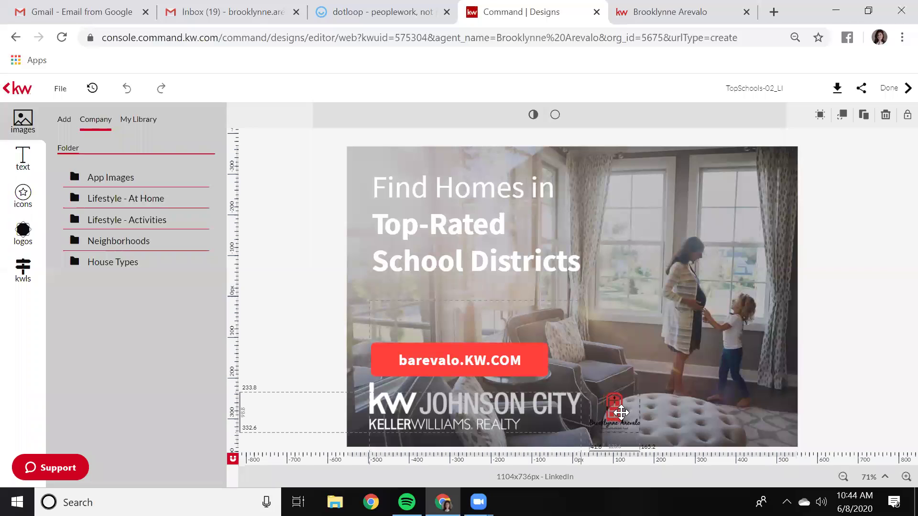
{"action": "right_click", "coordinate": [643, 375]}
{"action": "left_click", "coordinate": [615, 354]}
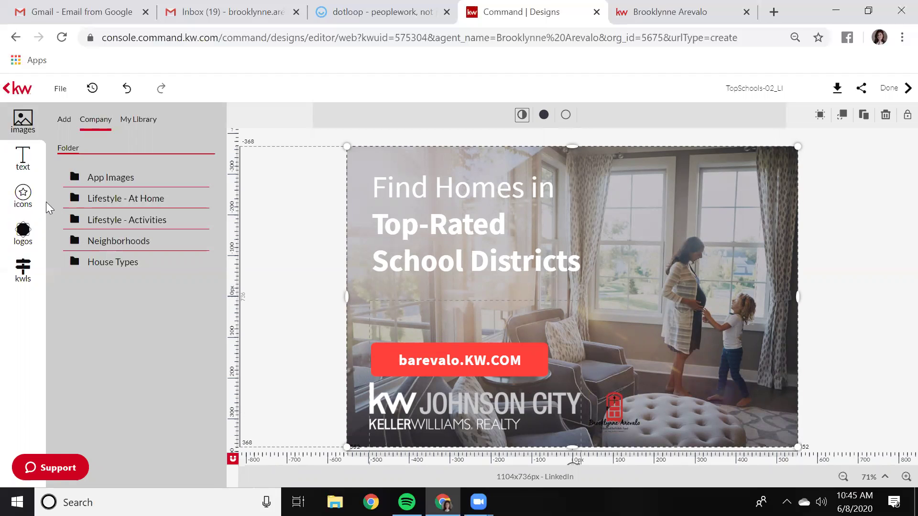
Add the brown circle stock icon and position it beside the headline
{"action": "left_click", "coordinate": [27, 203]}
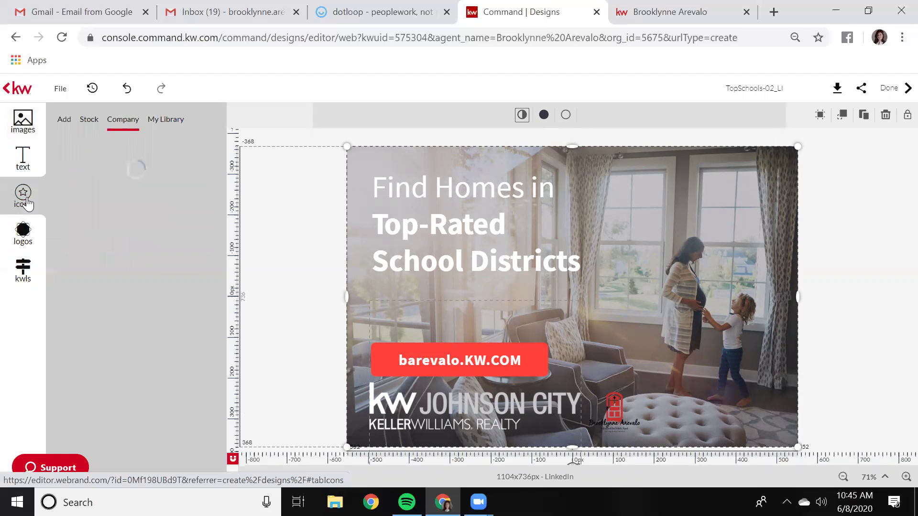
{"action": "left_click", "coordinate": [88, 123]}
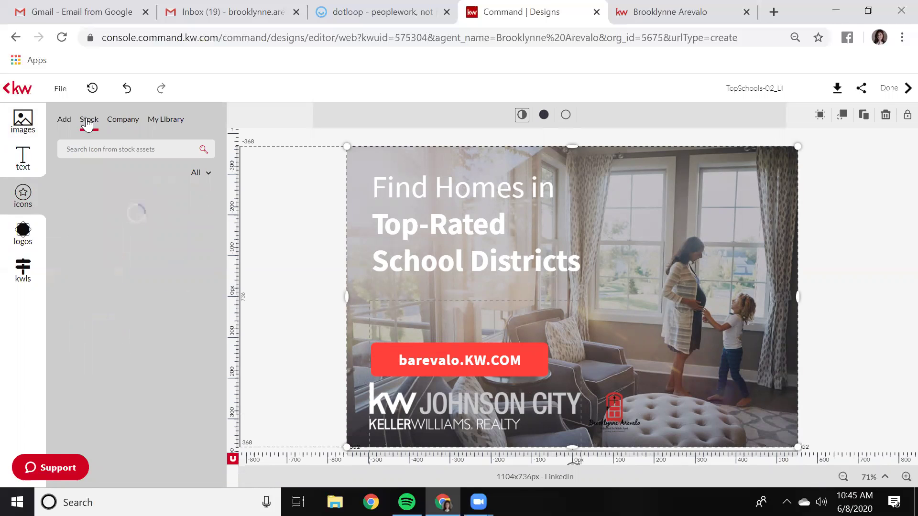
{"action": "scroll", "coordinate": [167, 313], "scroll_direction": "down", "scroll_amount": 1}
{"action": "scroll", "coordinate": [167, 314], "scroll_direction": "down", "scroll_amount": 10}
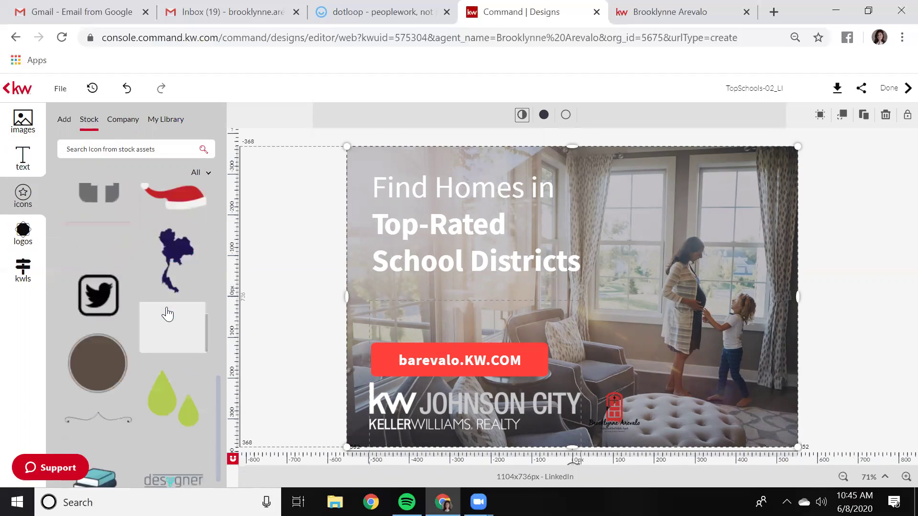
{"action": "scroll", "coordinate": [167, 314], "scroll_direction": "down", "scroll_amount": 2}
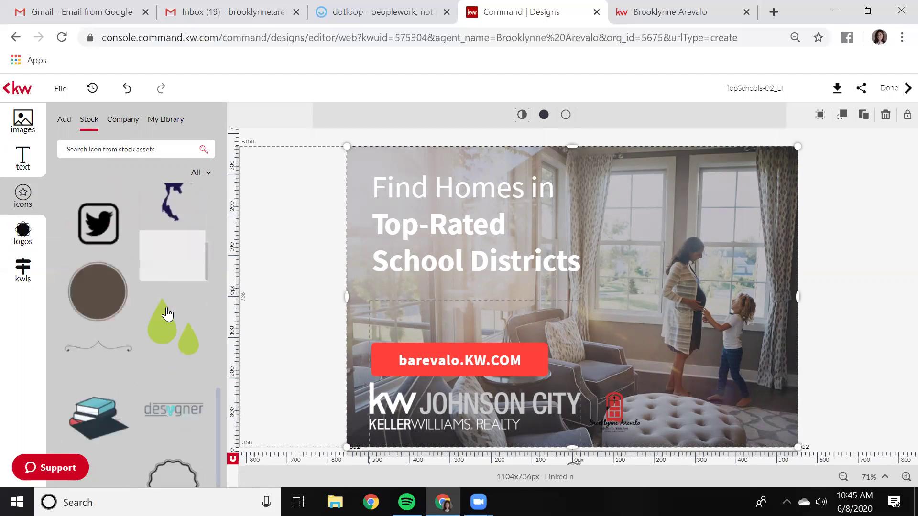
{"action": "left_click", "coordinate": [96, 298]}
{"action": "left_click_drag", "start_coordinate": [584, 263], "coordinate": [680, 228]}
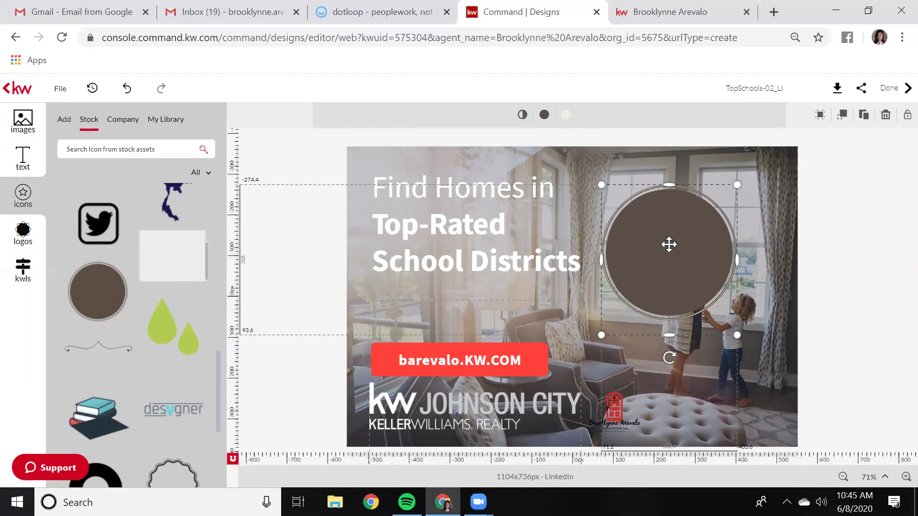
{"action": "mouse_move", "coordinate": [669, 245]}
{"action": "left_mouse_down"}
{"action": "mouse_move", "coordinate": [621, 287]}
{"action": "mouse_move", "coordinate": [673, 350]}
{"action": "mouse_move", "coordinate": [631, 271]}
{"action": "mouse_move", "coordinate": [660, 246]}
{"action": "left_mouse_up"}
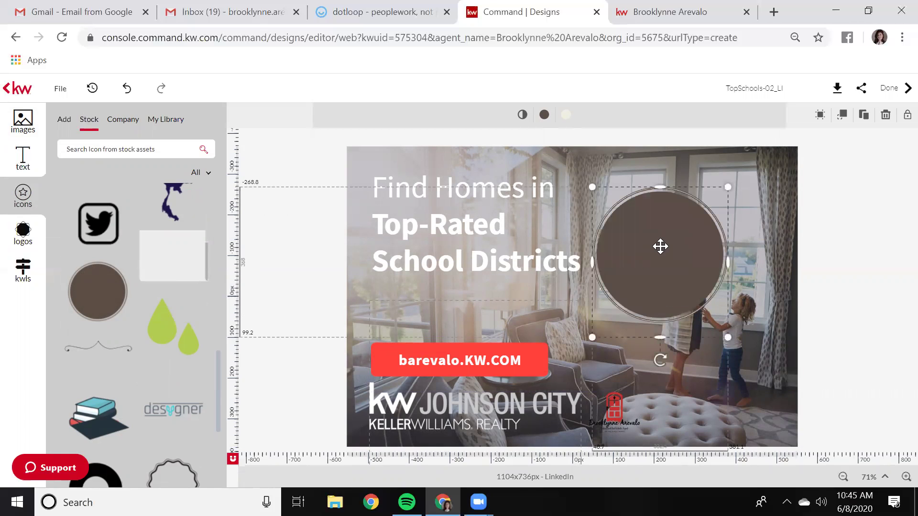
Give the circle a slate-blue fill from its colour options
{"action": "left_click", "coordinate": [544, 116]}
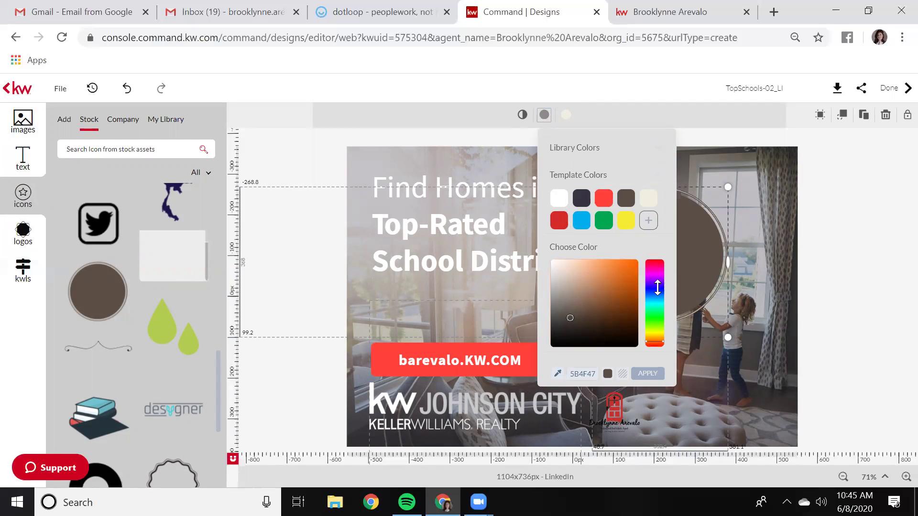
{"action": "left_click", "coordinate": [659, 291]}
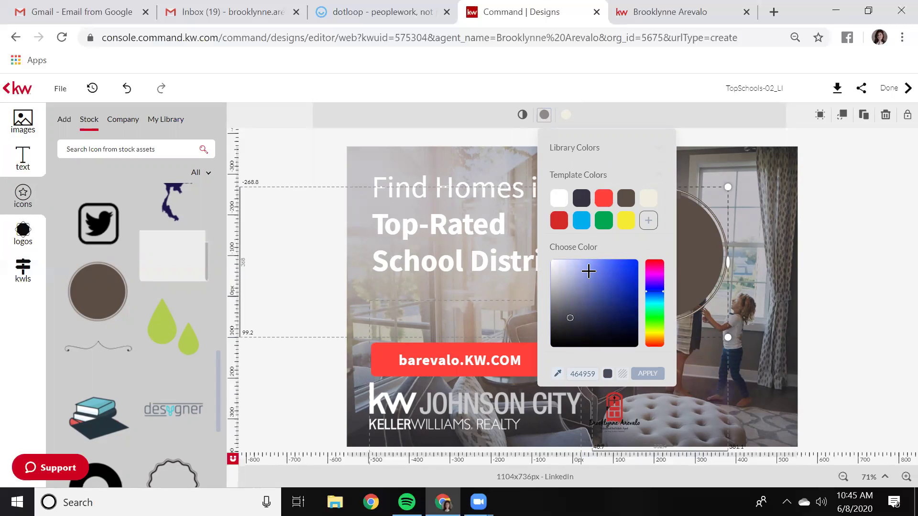
{"action": "left_click", "coordinate": [646, 372]}
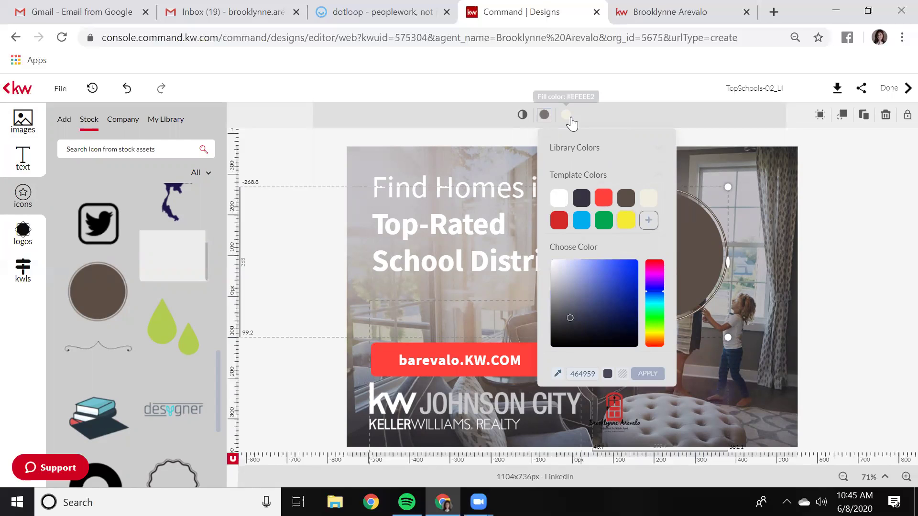
{"action": "left_click", "coordinate": [617, 117]}
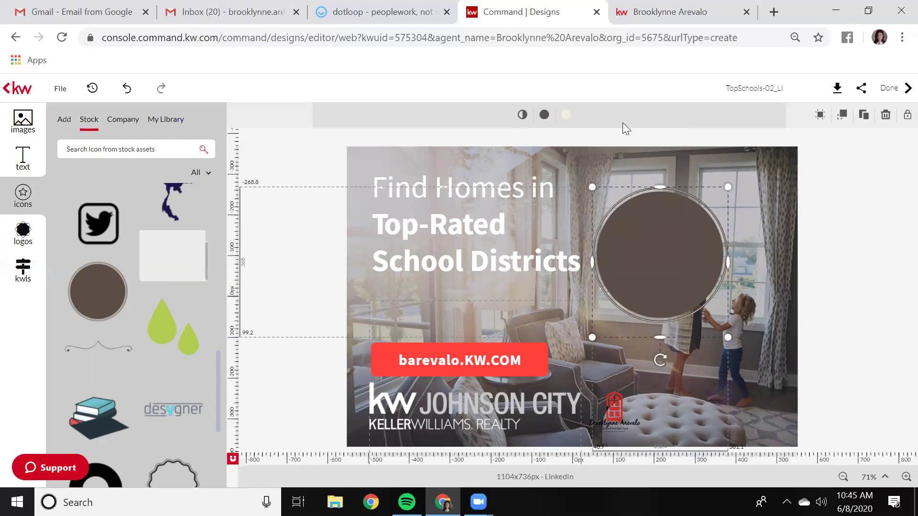
Move the agent logo beneath the circle, then show the circle's layer order and alignment options
{"action": "left_click_drag", "start_coordinate": [617, 410], "coordinate": [670, 329]}
{"action": "left_click", "coordinate": [656, 245]}
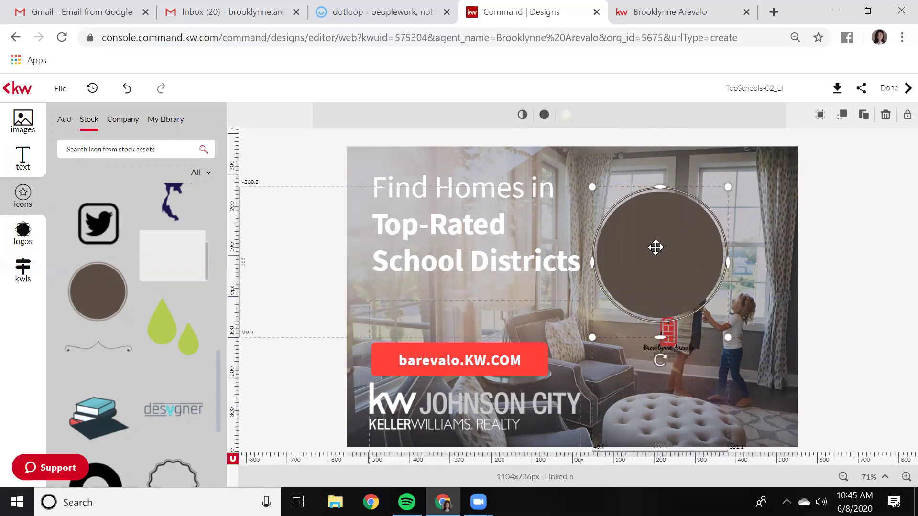
{"action": "left_click", "coordinate": [843, 120]}
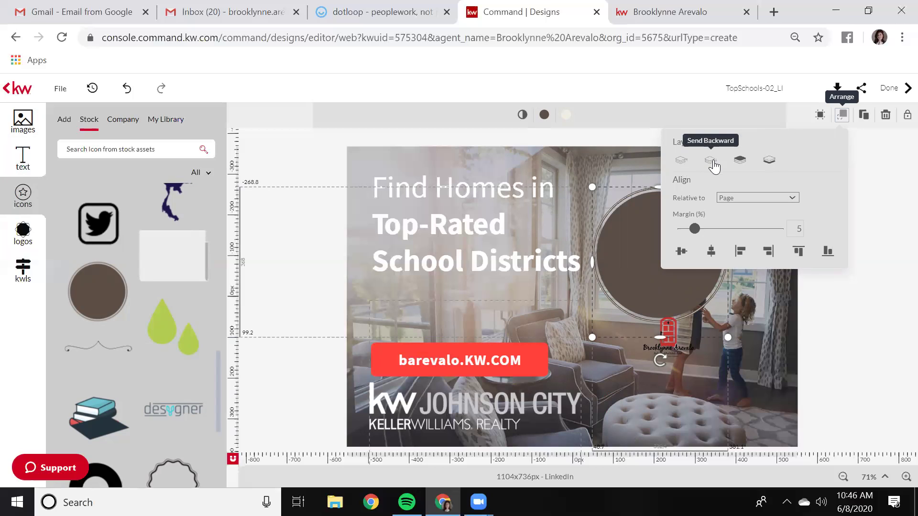
Place the circle at the lower right beside the Johnson City logo, with the agent logo on it
{"action": "left_click", "coordinate": [648, 278]}
{"action": "left_click_drag", "start_coordinate": [668, 335], "coordinate": [712, 173]}
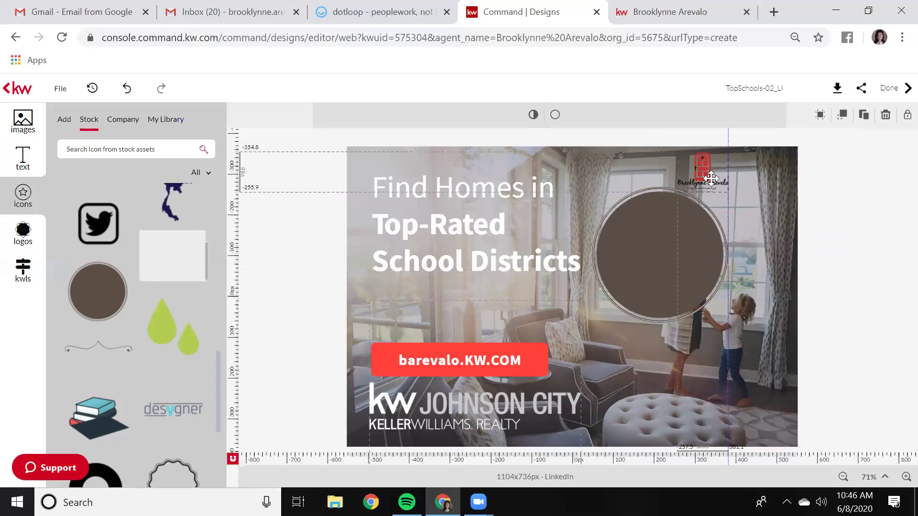
{"action": "left_click_drag", "start_coordinate": [651, 257], "coordinate": [663, 362]}
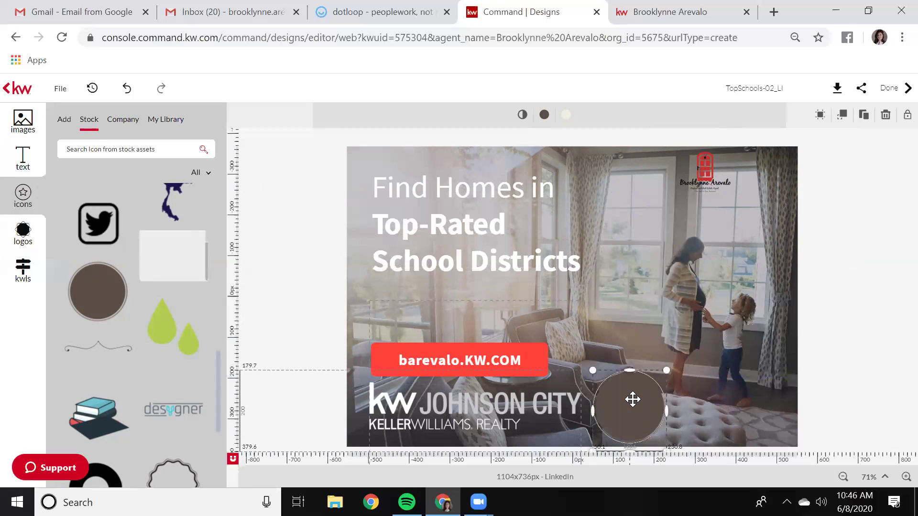
{"action": "left_click_drag", "start_coordinate": [631, 400], "coordinate": [639, 394]}
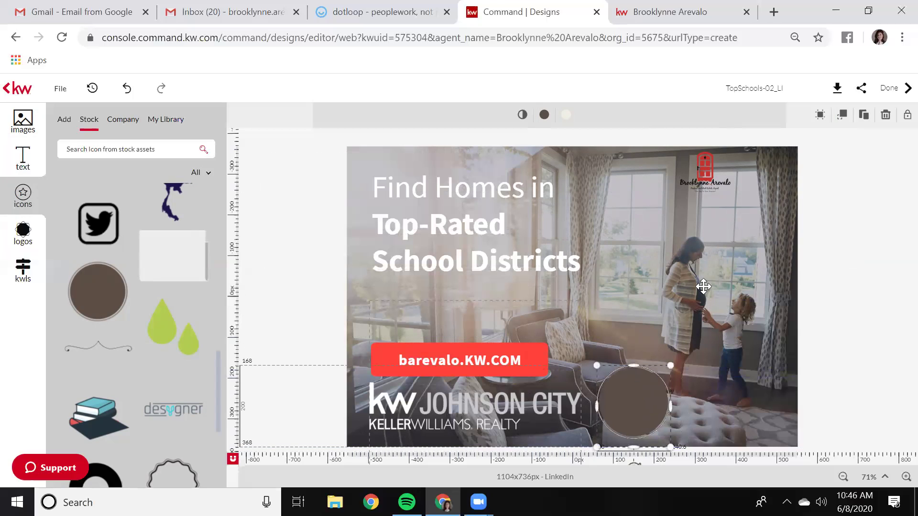
{"action": "left_click_drag", "start_coordinate": [705, 171], "coordinate": [635, 400]}
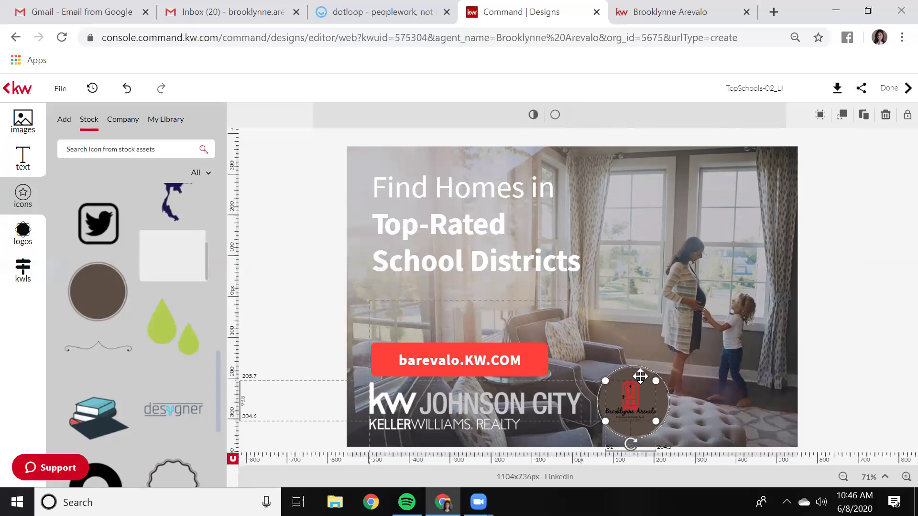
Lower the circle's opacity so it looks faint behind the red-door logo
{"action": "left_click", "coordinate": [566, 115]}
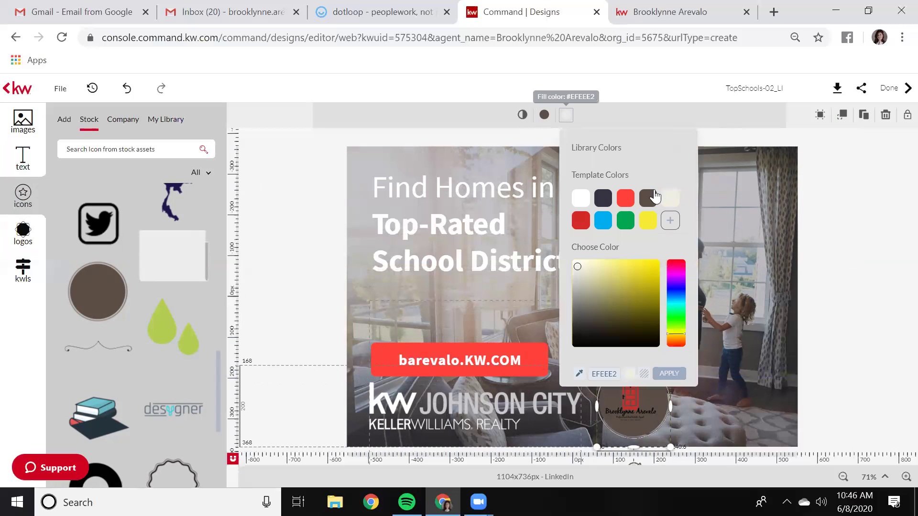
{"action": "left_click", "coordinate": [522, 114]}
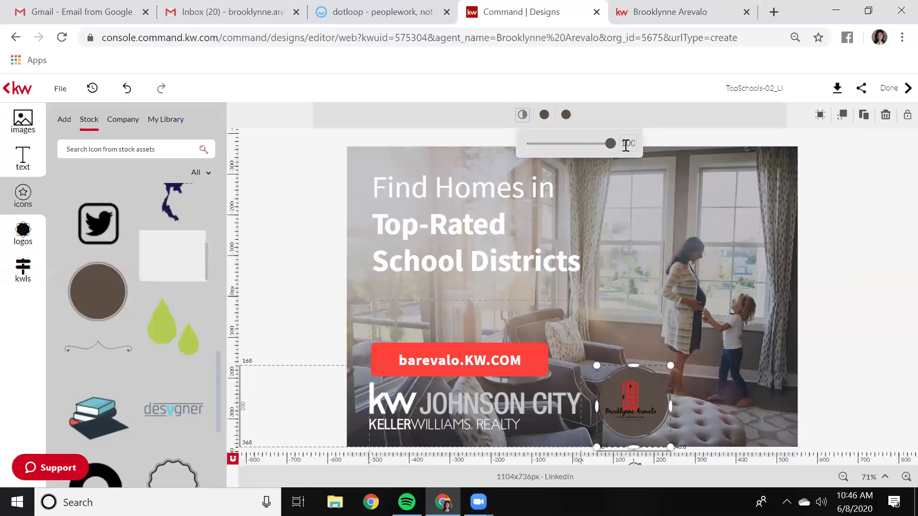
{"action": "left_click_drag", "start_coordinate": [610, 144], "coordinate": [570, 162]}
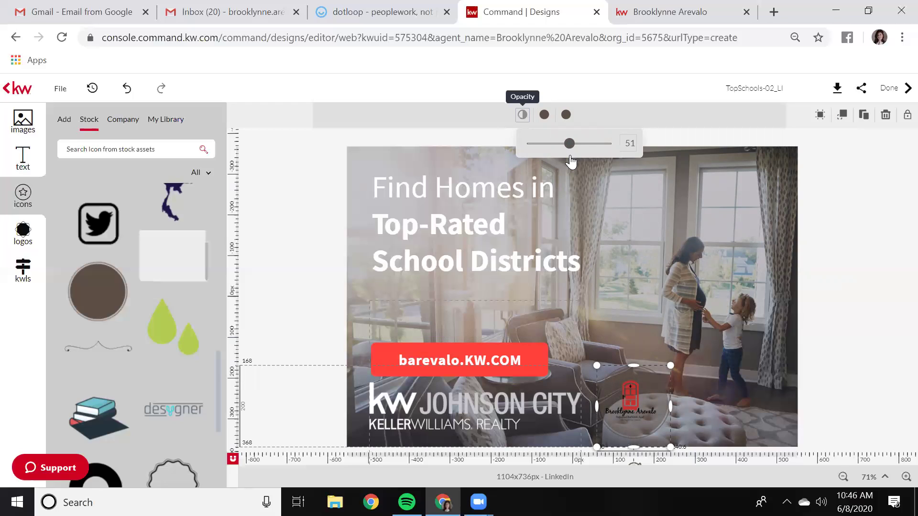
{"action": "left_click", "coordinate": [737, 263]}
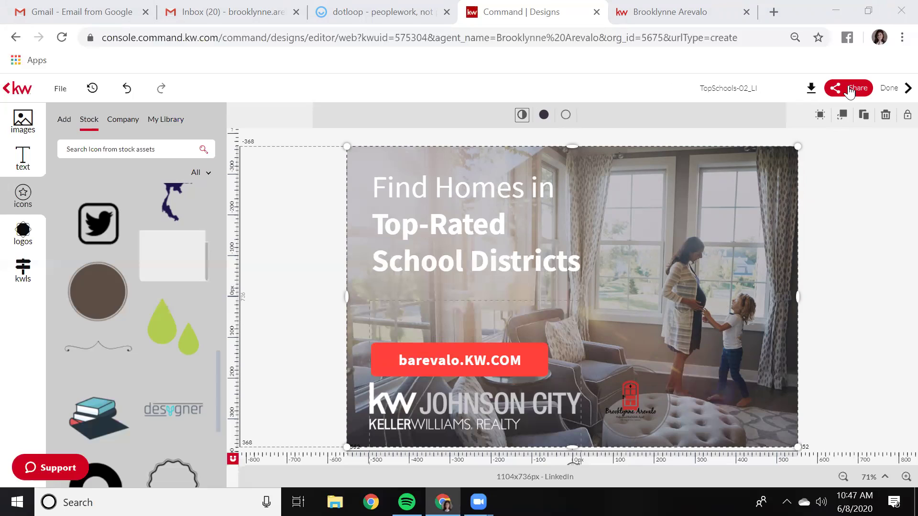
Share the TopSchools-02_LI design to Facebook, bringing up the Facebook login window
{"action": "left_click", "coordinate": [850, 91]}
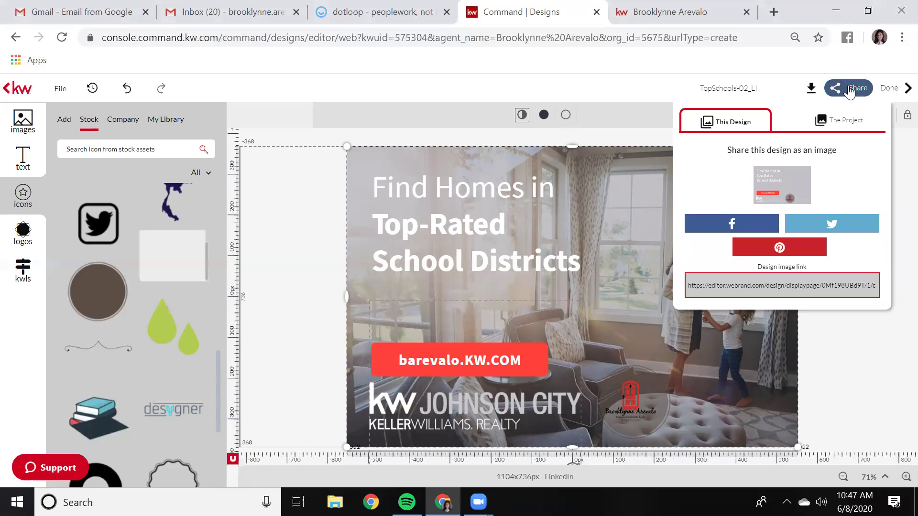
{"action": "left_click", "coordinate": [740, 228]}
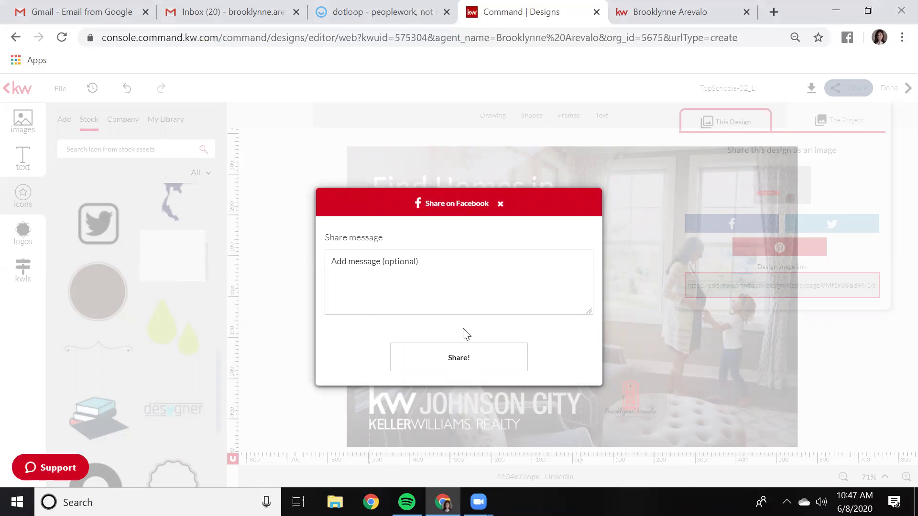
{"action": "left_click", "coordinate": [463, 358]}
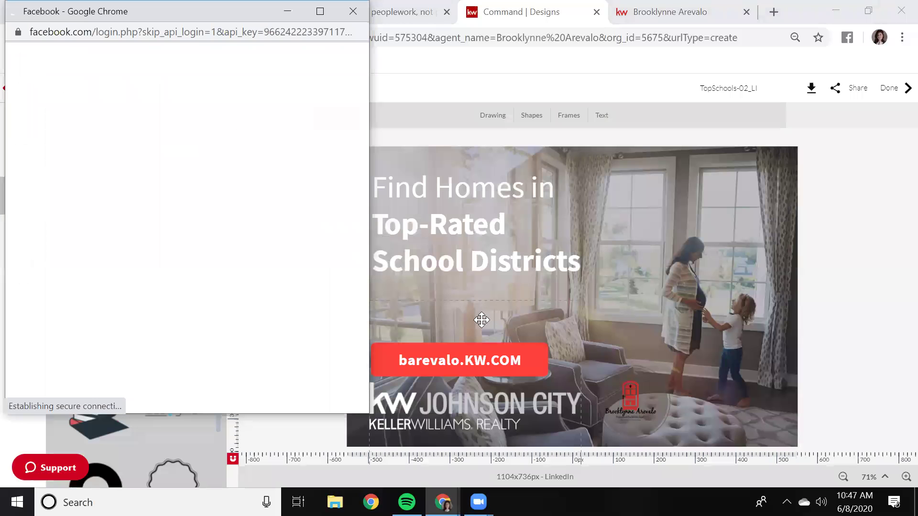
Log into Facebook with the saved account e-mail and password, then close the Post to Facebook window
{"action": "left_click", "coordinate": [164, 111]}
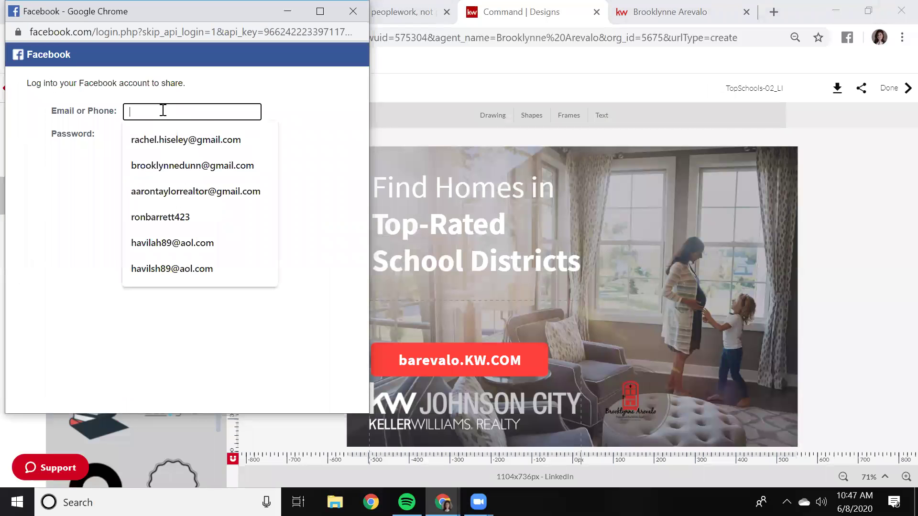
{"action": "left_click", "coordinate": [179, 157]}
{"action": "left_click", "coordinate": [182, 135]}
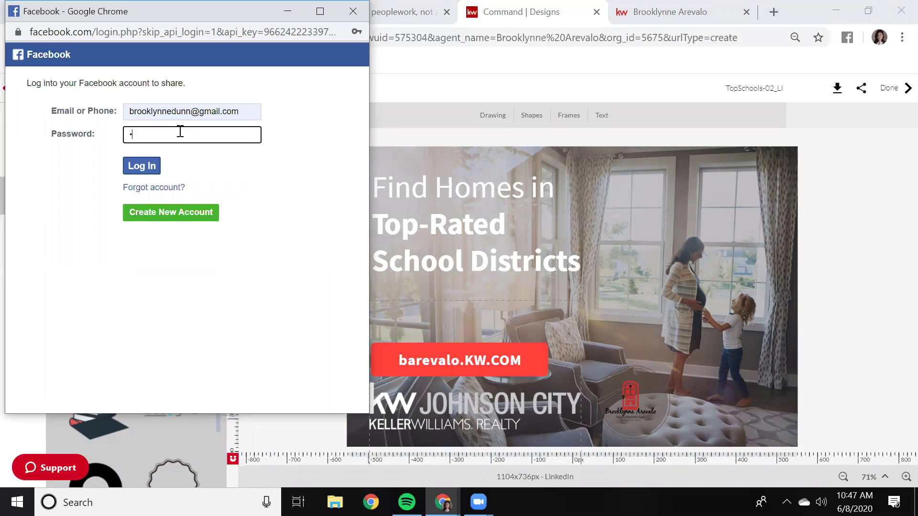
{"action": "type", "text": "*"}
{"action": "key", "text": "Return"}
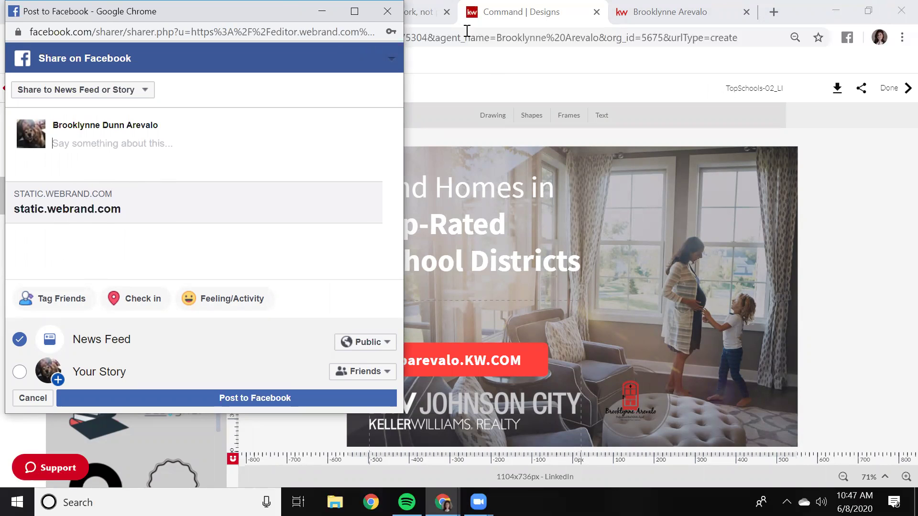
{"action": "left_click", "coordinate": [388, 11]}
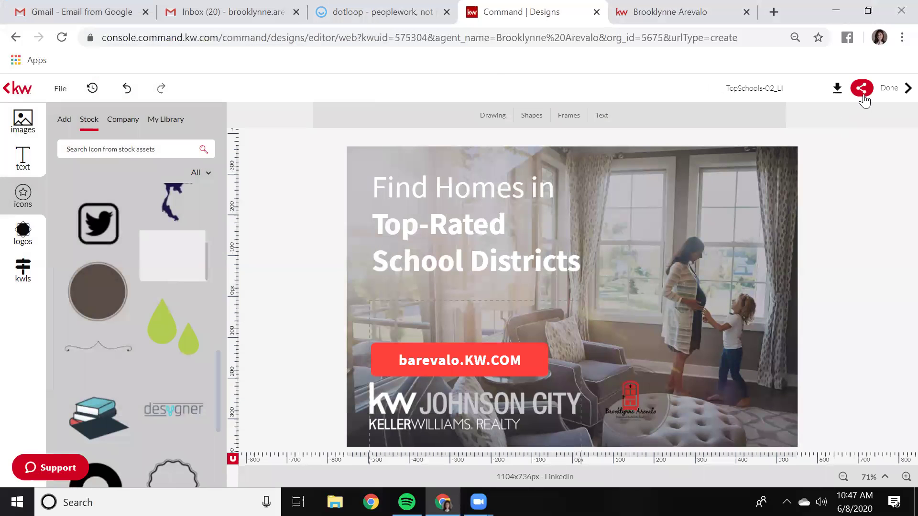
Reopen the Facebook share form and set it to Share on a Page You Manage
{"action": "left_click", "coordinate": [861, 89]}
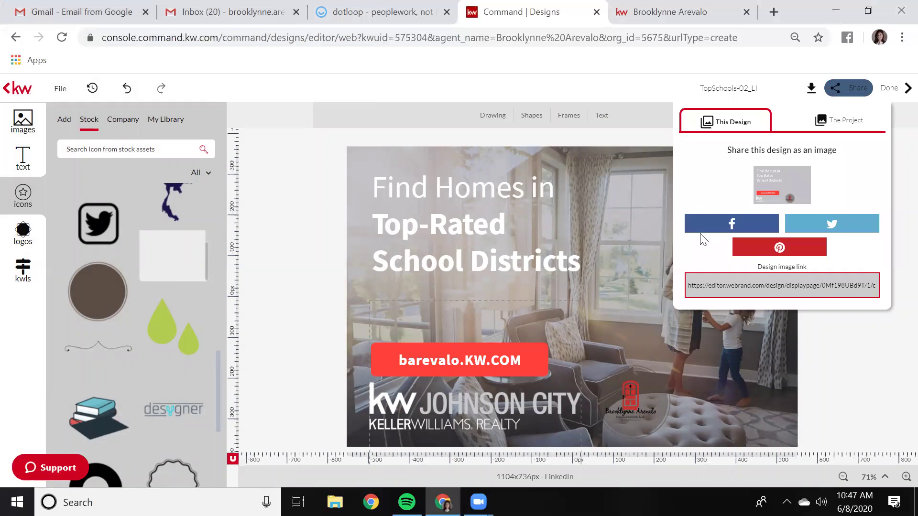
{"action": "left_click", "coordinate": [703, 222]}
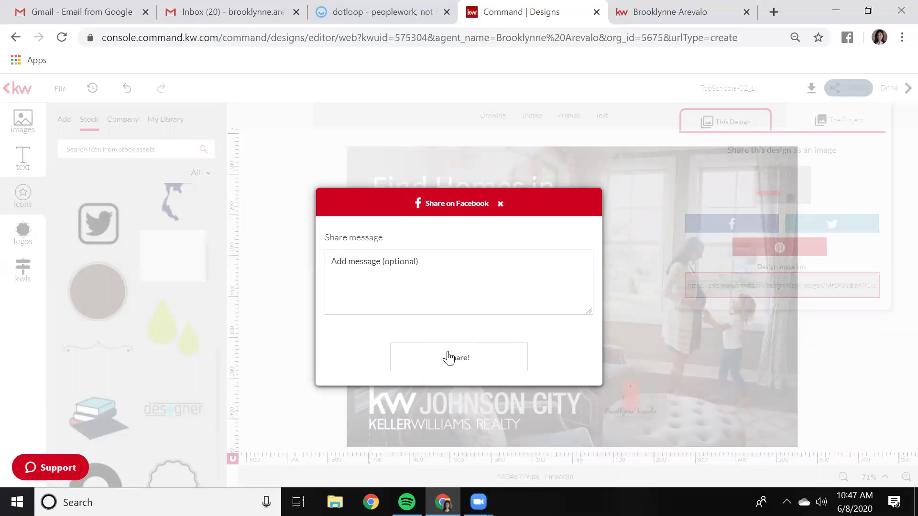
{"action": "left_click", "coordinate": [449, 358]}
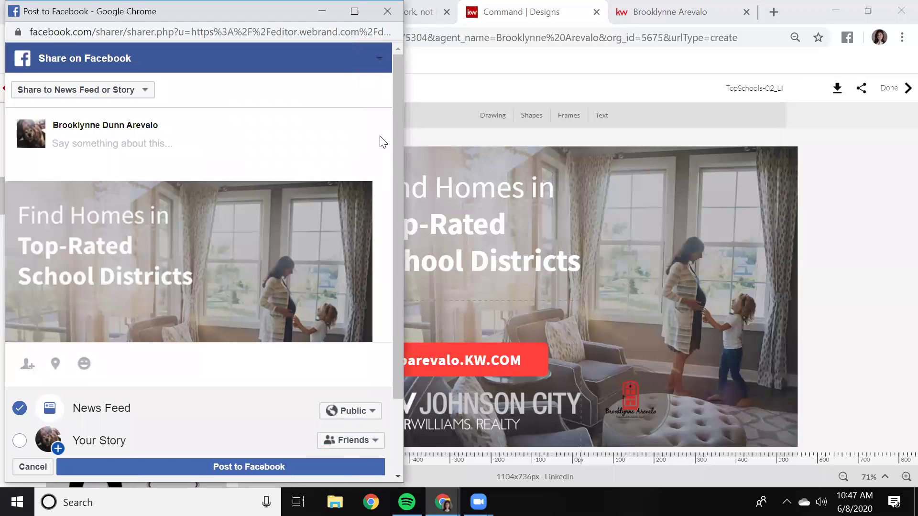
{"action": "mouse_move", "coordinate": [396, 142]}
{"action": "left_mouse_down"}
{"action": "mouse_move", "coordinate": [391, 205]}
{"action": "mouse_move", "coordinate": [394, 145]}
{"action": "left_mouse_up"}
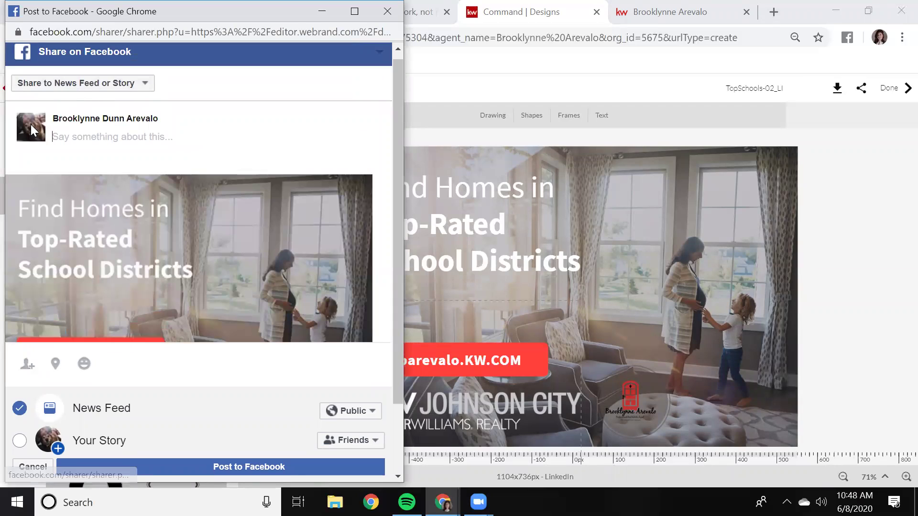
{"action": "left_click", "coordinate": [145, 85]}
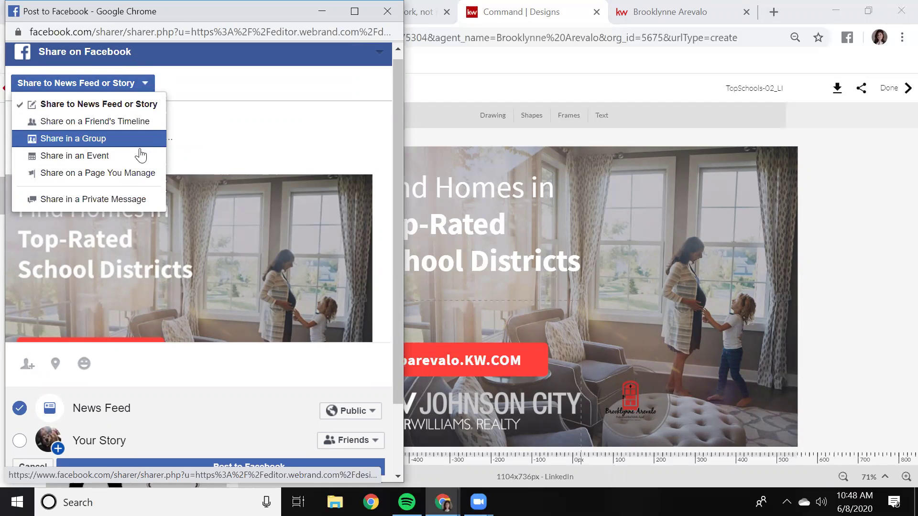
{"action": "left_click", "coordinate": [63, 174]}
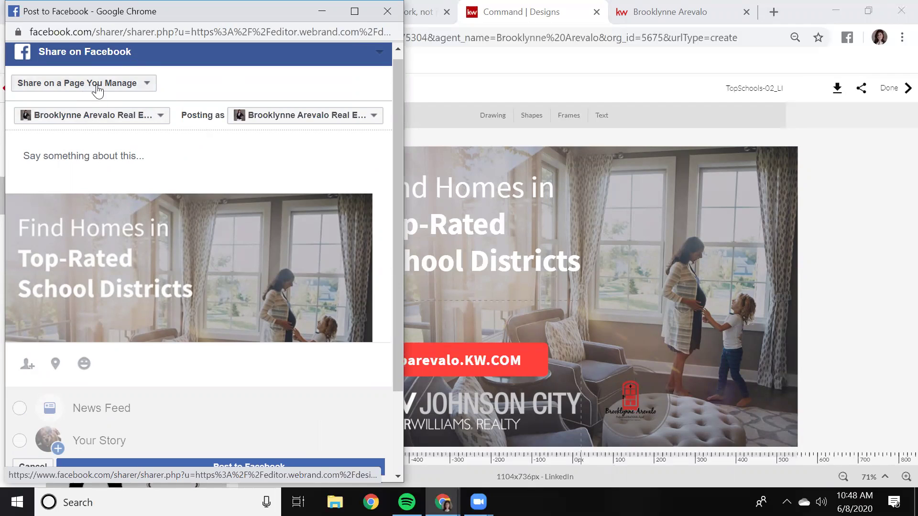
Write 'Go check out my new client friendly website! We just added a section to leave comments on your experience'
{"action": "left_click", "coordinate": [79, 152]}
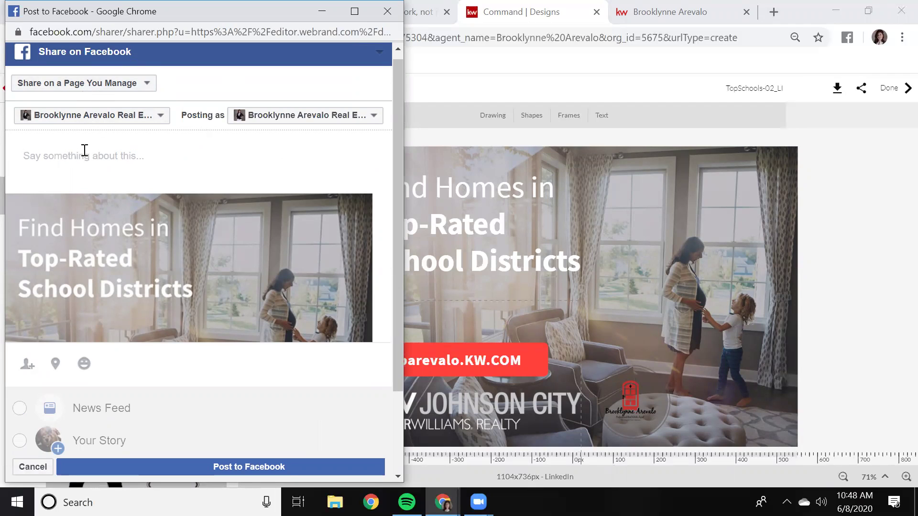
{"action": "type", "text": "Go check out my new"}
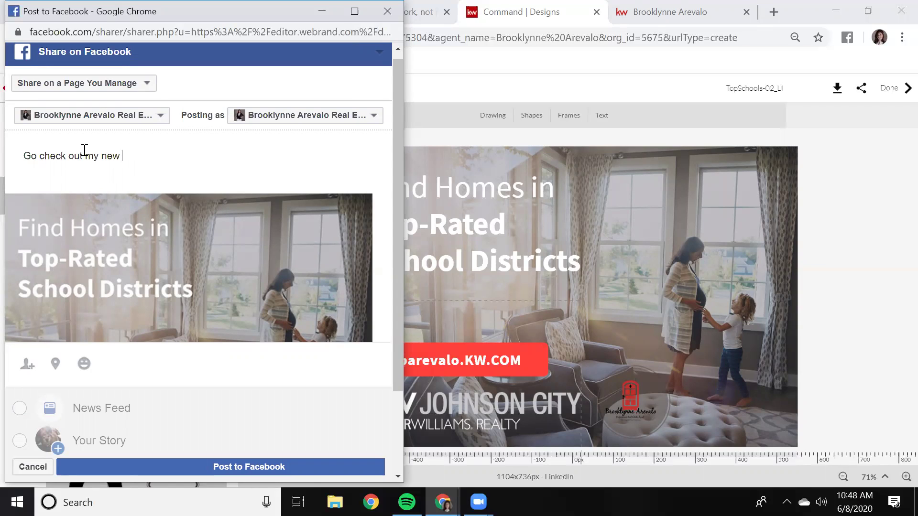
{"action": "type", "text": " client friendly website"}
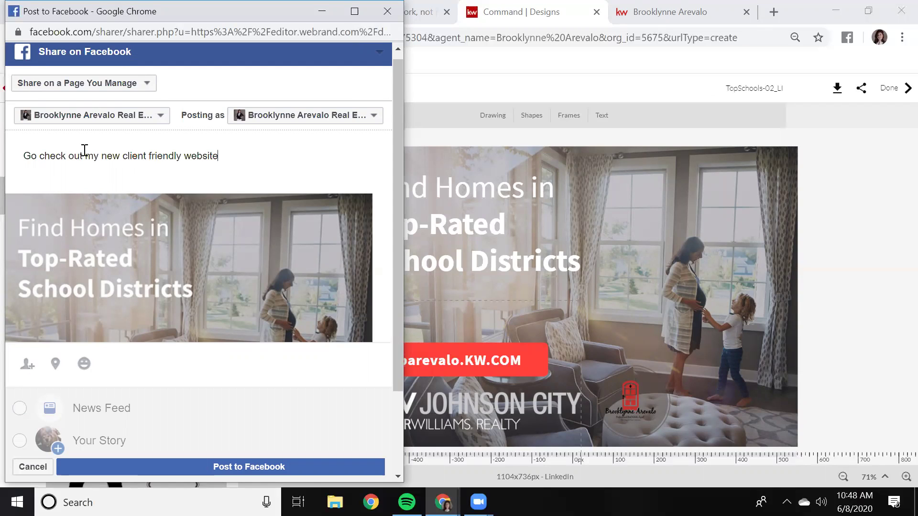
{"action": "type", "text": "! We just added a secrtion"}
{"action": "key", "text": "BackSpace"}
{"action": "key", "text": "BackSpace"}
{"action": "key", "text": "BackSpace"}
{"action": "key", "text": "BackSpace"}
{"action": "key", "text": "BackSpace"}
{"action": "type", "text": "tion"}
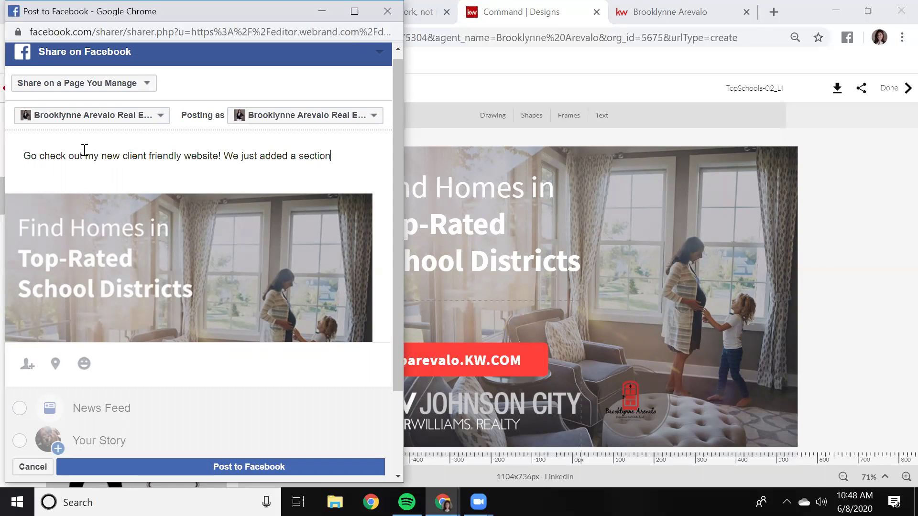
{"action": "type", "text": " to leave "}
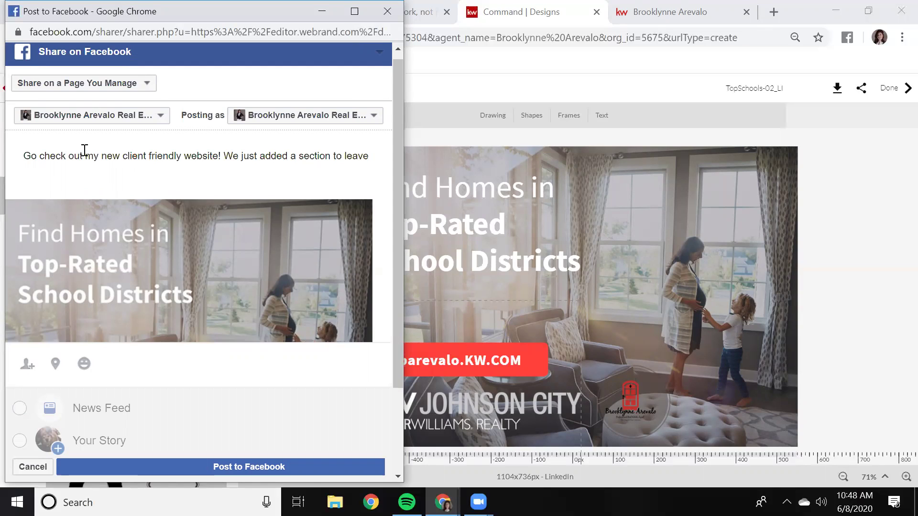
{"action": "type", "text": "comments on your ed"}
{"action": "key", "text": "BackSpace"}
{"action": "type", "text": "xpirance"}
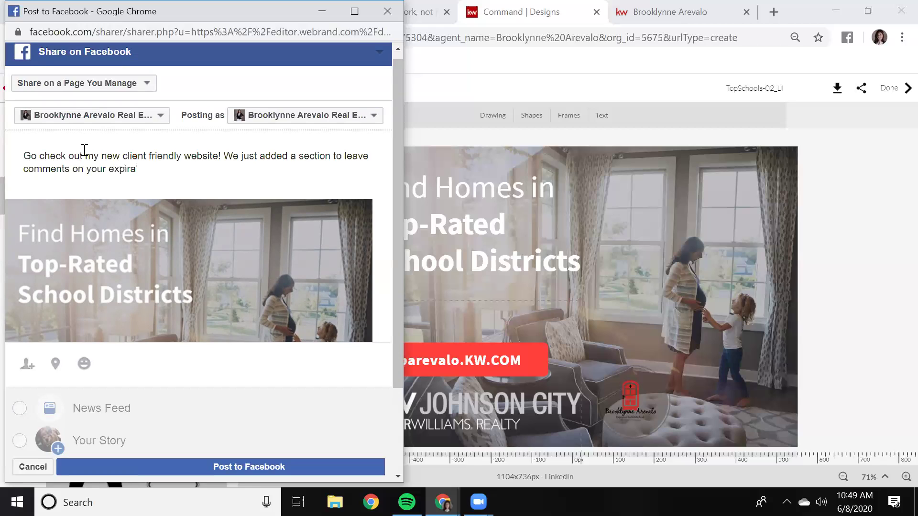
Correct the misspelling to 'experience!' and append 'Go show us some love!!'
{"action": "right_click", "coordinate": [139, 169]}
{"action": "left_click", "coordinate": [165, 180]}
{"action": "key", "text": "BackSpace"}
{"action": "key", "text": "BackSpace"}
{"action": "key", "text": "BackSpace"}
{"action": "key", "text": "BackSpace"}
{"action": "key", "text": "BackSpace"}
{"action": "key", "text": "BackSpace"}
{"action": "key", "text": "BackSpace"}
{"action": "key", "text": "BackSpace"}
{"action": "type", "text": "perience!"}
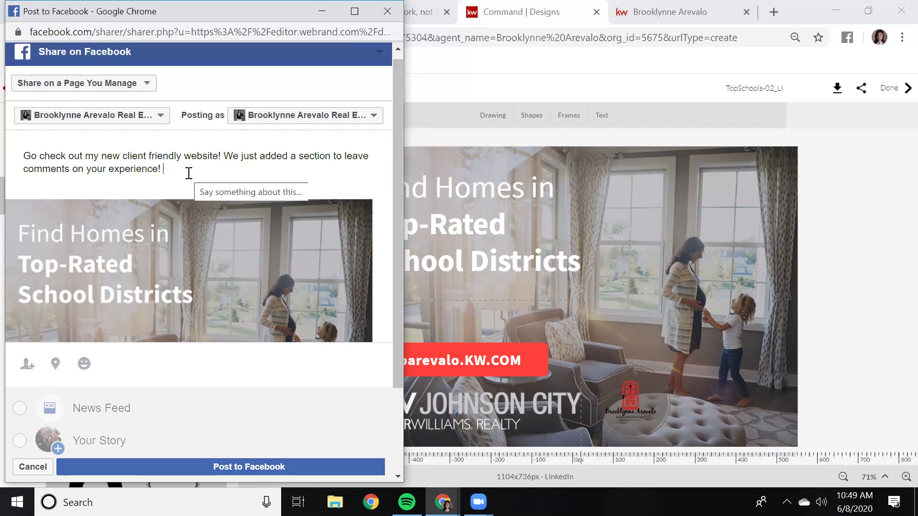
{"action": "type", "text": "Go show us some love!!"}
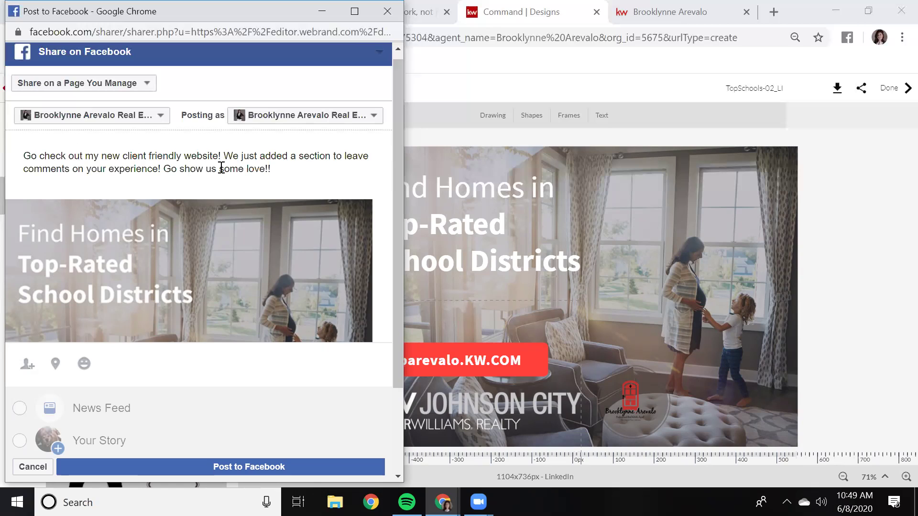
{"action": "scroll", "coordinate": [282, 192], "scroll_direction": "down", "scroll_amount": 2}
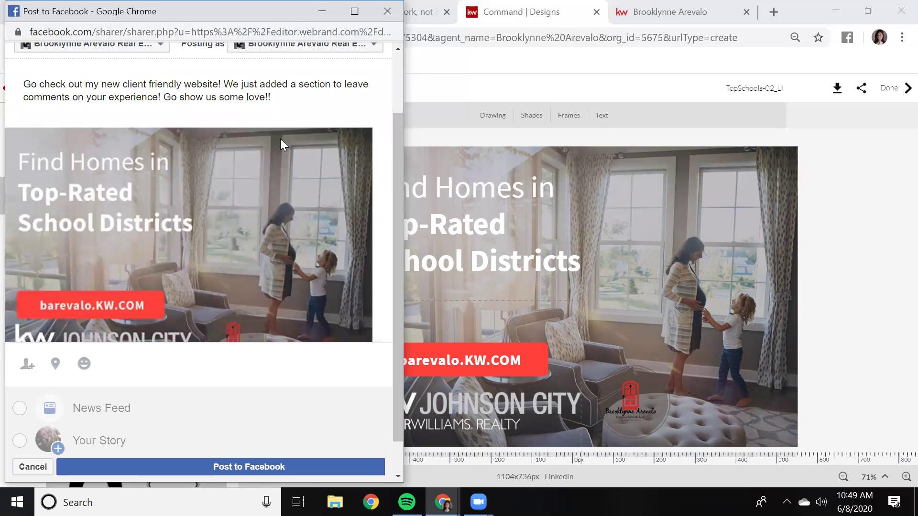
{"action": "scroll", "coordinate": [255, 203], "scroll_direction": "down", "scroll_amount": 1}
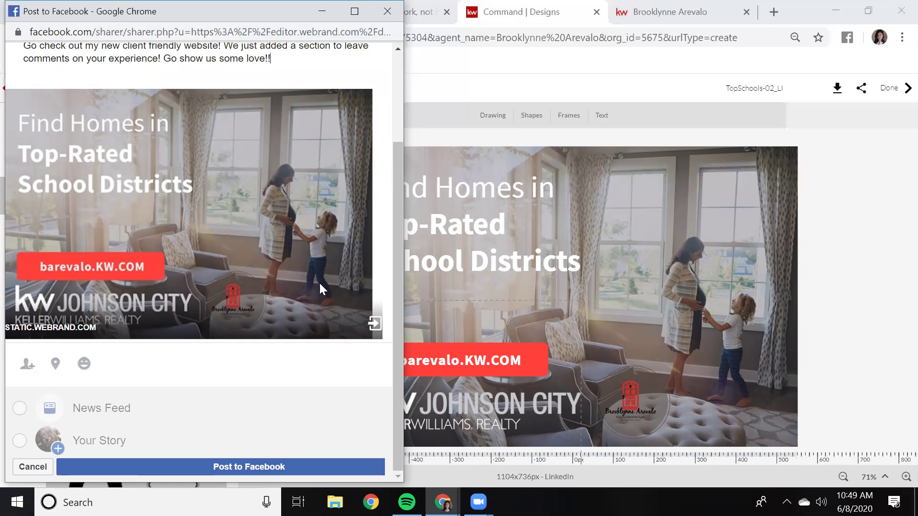
{"action": "scroll", "coordinate": [286, 251], "scroll_direction": "up", "scroll_amount": 3}
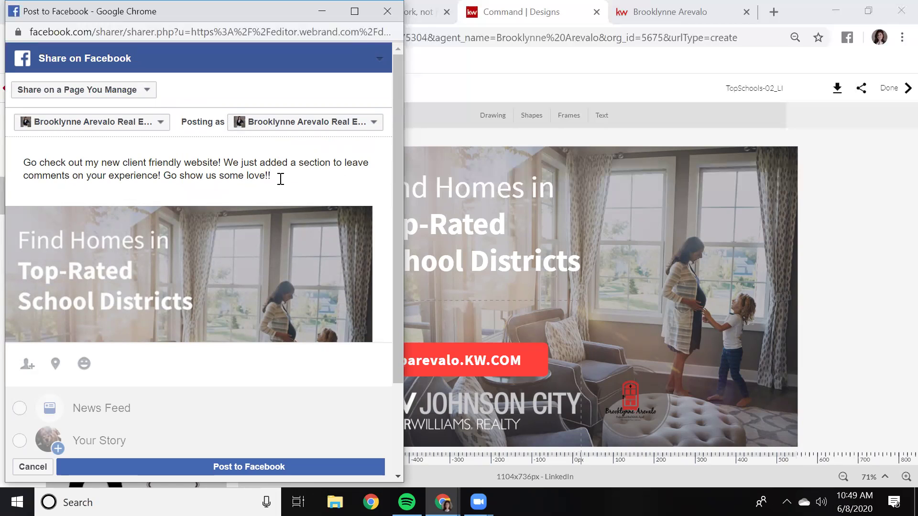
Below the message, add the office name 'KW of Johnson City' and its street address
{"action": "key", "text": "Return"}
{"action": "key", "text": "Return"}
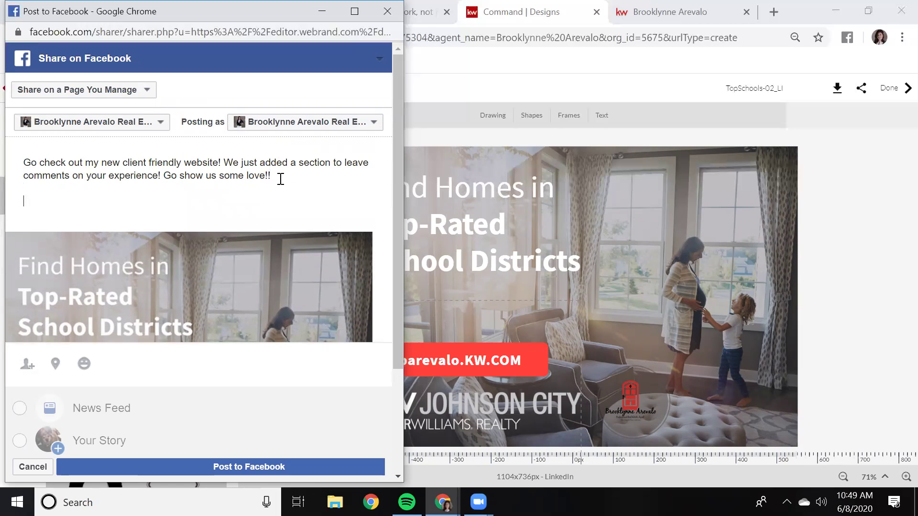
{"action": "type", "text": "KW of Johnson City"}
{"action": "key", "text": "Return"}
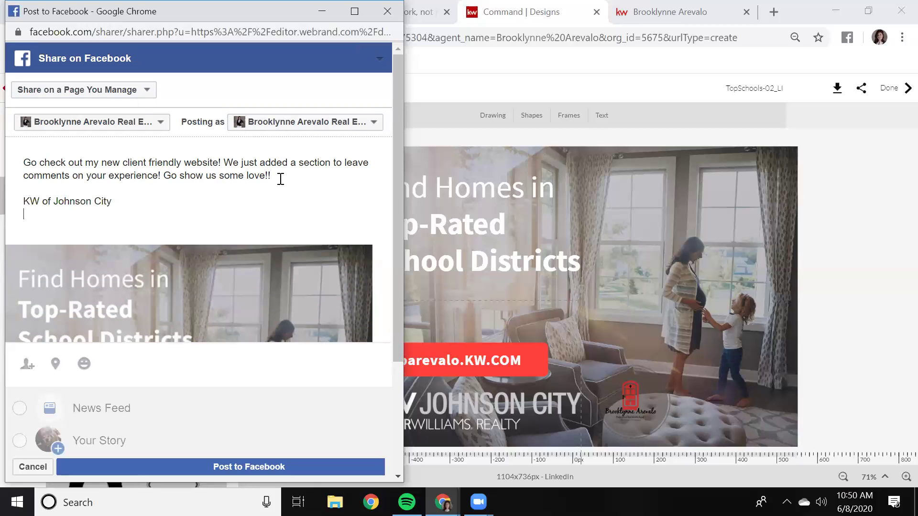
{"action": "type", "text": "3009"}
{"action": "type", "text": "Greenline Road"}
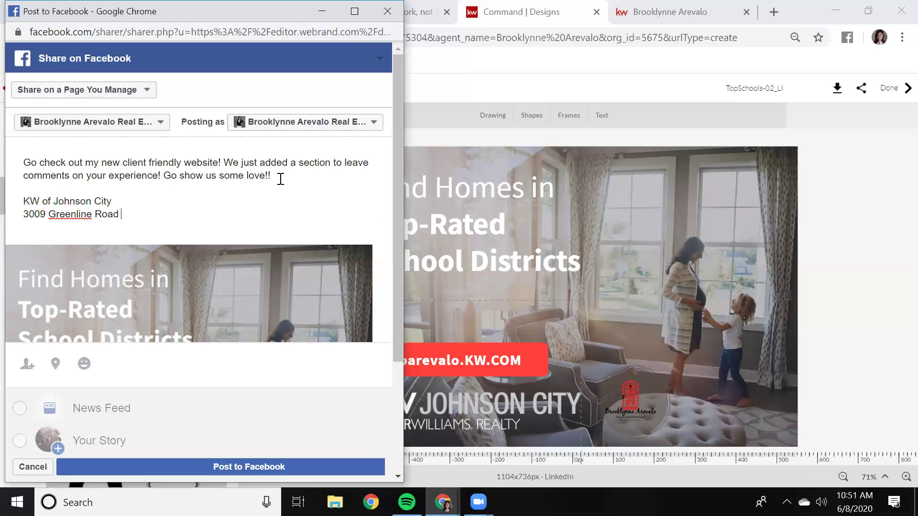
Add the office's city, state and zip line and its main phone number, then begin a second phone number
{"action": "key", "text": "Return"}
{"action": "type", "text": "Johnso"}
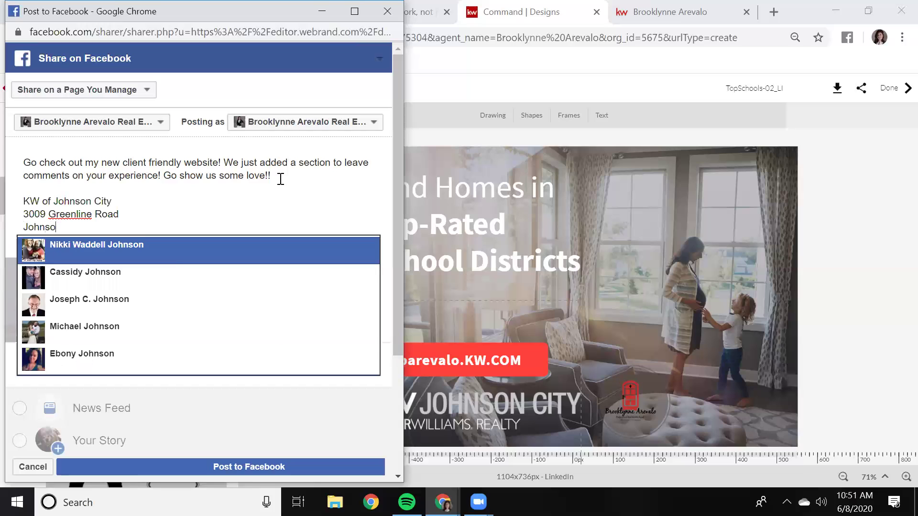
{"action": "type", "text": "n City, TN 3"}
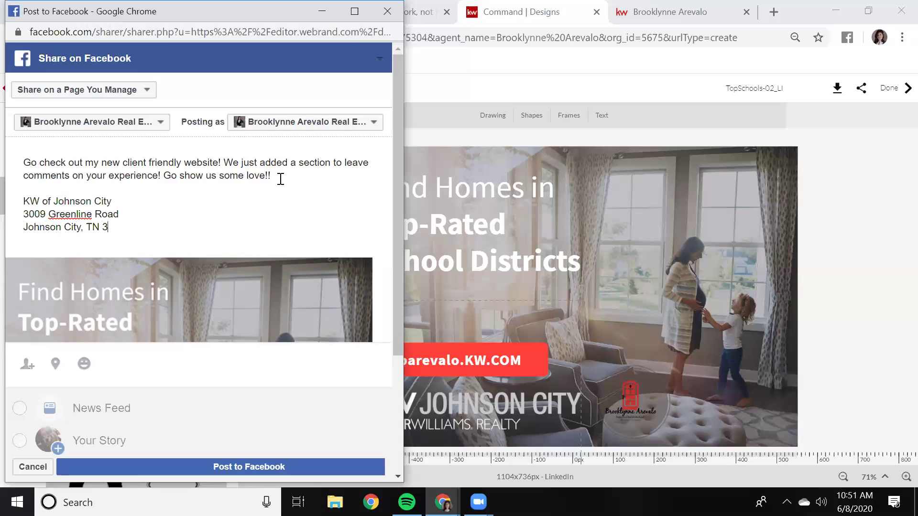
{"action": "type", "text": "7604"}
{"action": "key", "text": "Return"}
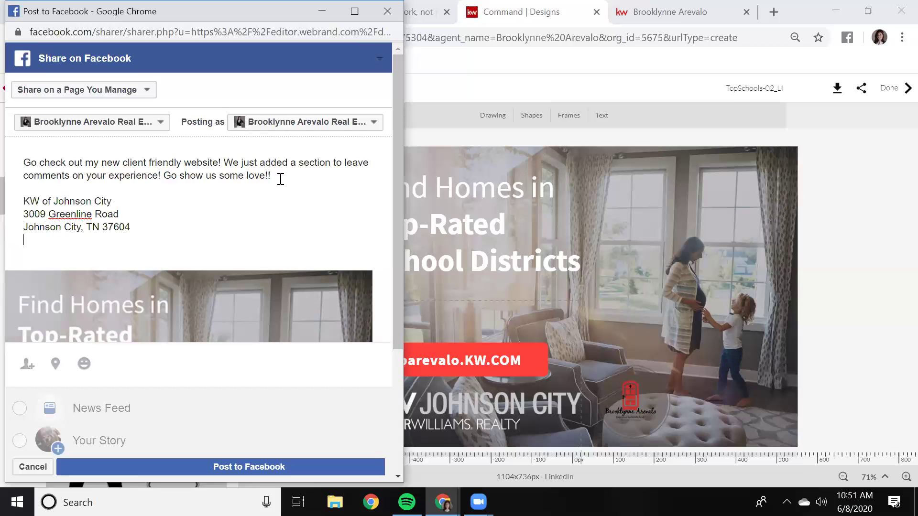
{"action": "key", "text": "Return"}
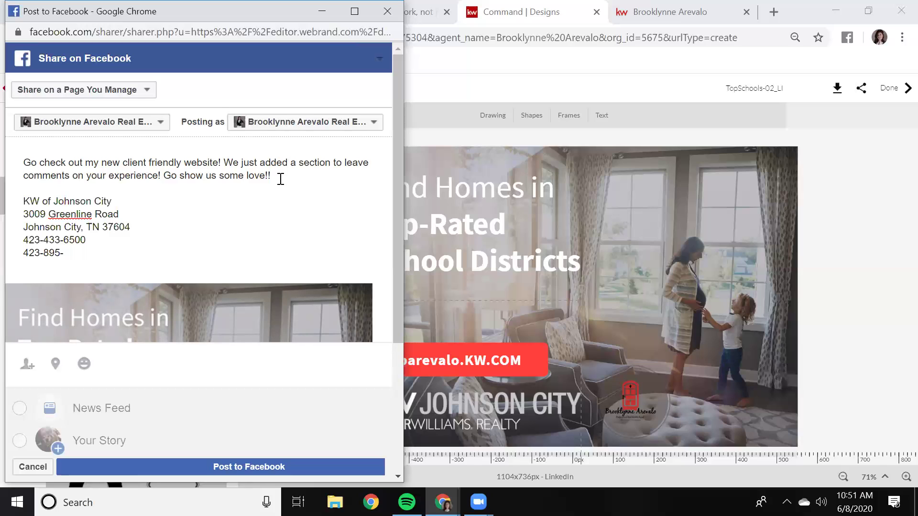
Complete the second phone number and type the disclaimer 'Each office is independently owned and operated'
{"action": "type", "text": "8"}
{"action": "key", "text": "BackSpace"}
{"action": "key", "text": "Return"}
{"action": "key", "text": "Return"}
{"action": "type", "text": "E"}
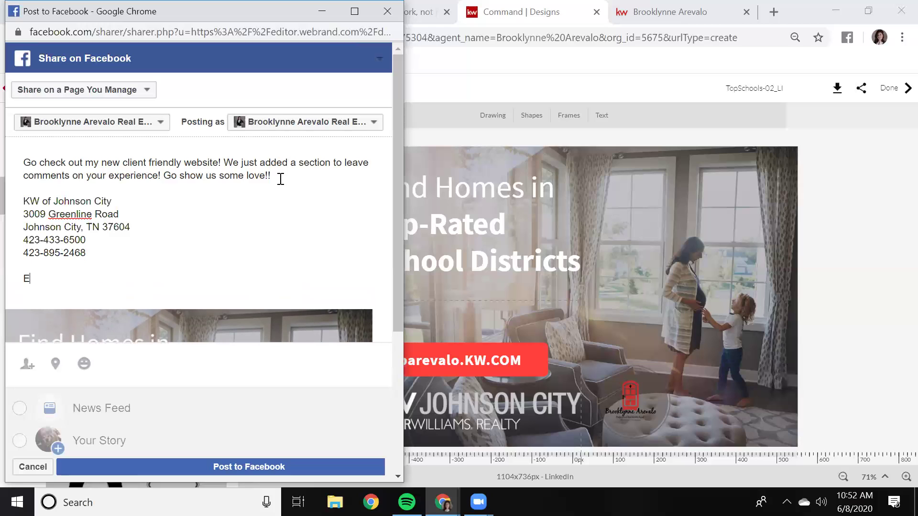
{"action": "type", "text": "ach office is indepen"}
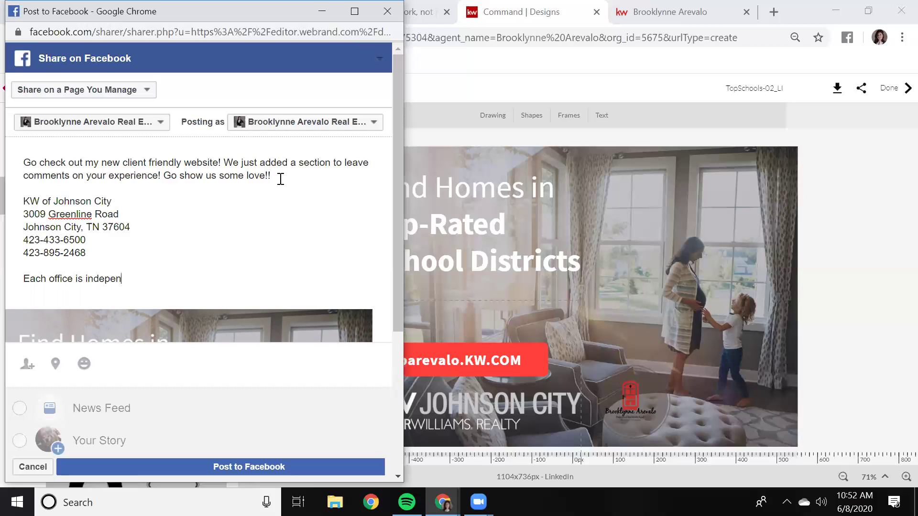
{"action": "type", "text": "dantly owned and opporated"}
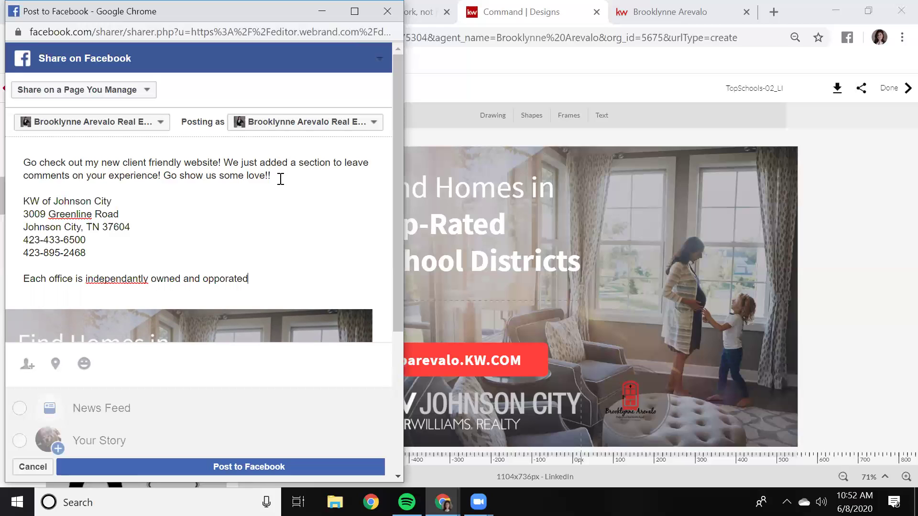
Correct the disclaimer's spelling to 'independently' and 'operated', then end it with '!!!!'
{"action": "right_click", "coordinate": [220, 276]}
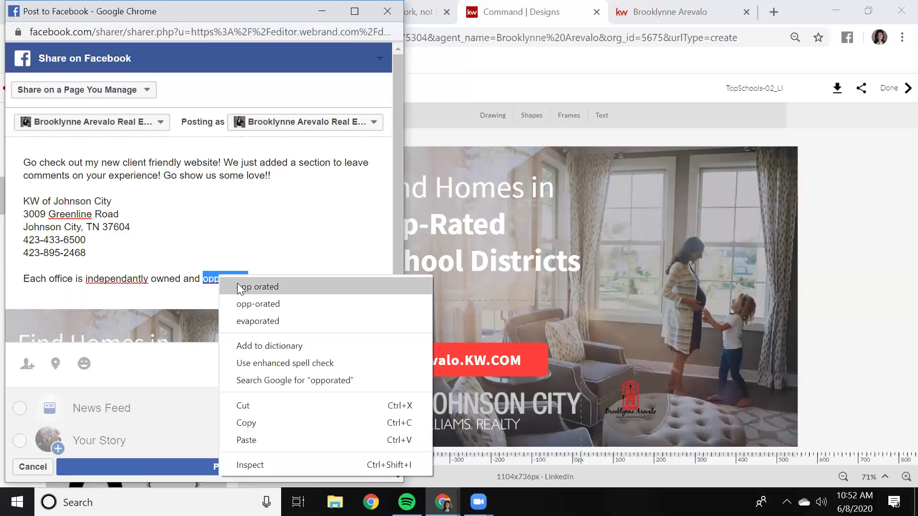
{"action": "right_click", "coordinate": [133, 271]}
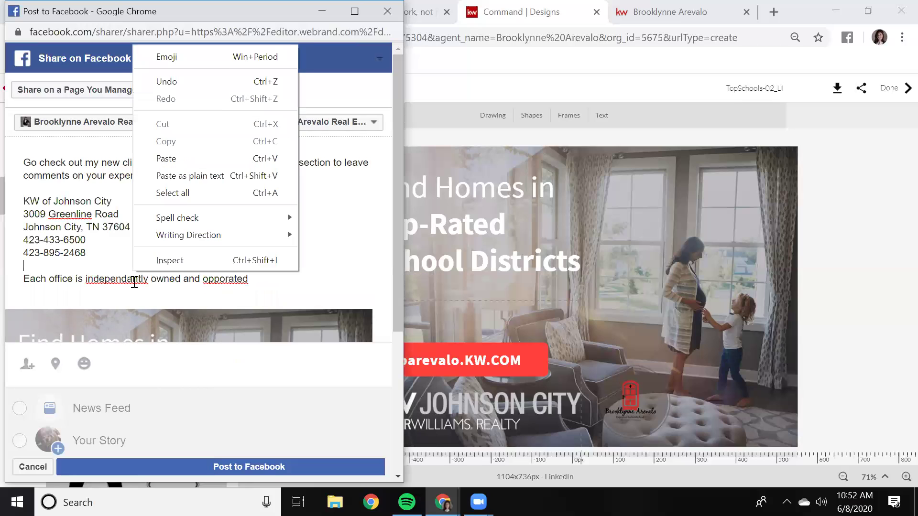
{"action": "right_click", "coordinate": [134, 282]}
{"action": "left_click", "coordinate": [152, 292]}
{"action": "left_click", "coordinate": [226, 276]}
{"action": "key", "text": "BackSpace"}
{"action": "type", "text": "a"}
{"action": "left_click", "coordinate": [256, 275]}
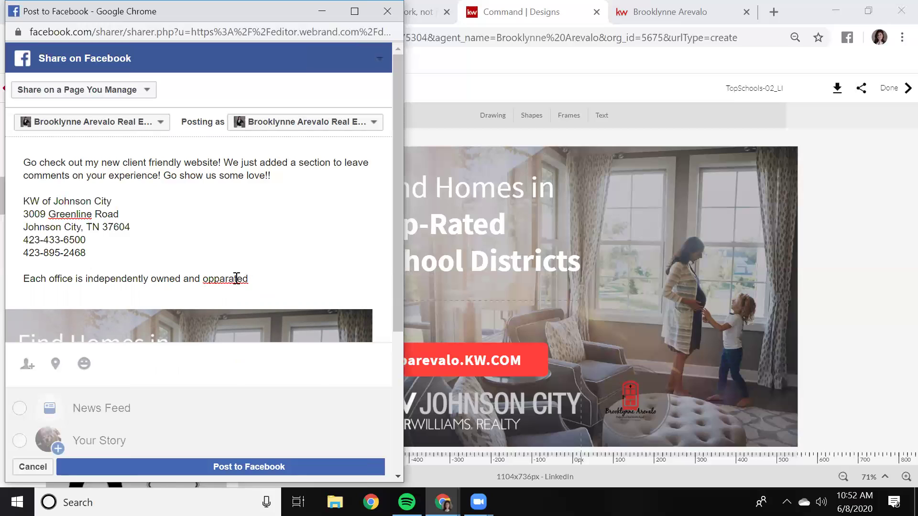
{"action": "right_click", "coordinate": [235, 278]}
{"action": "left_click", "coordinate": [255, 289]}
{"action": "type", "text": "!!!!"}
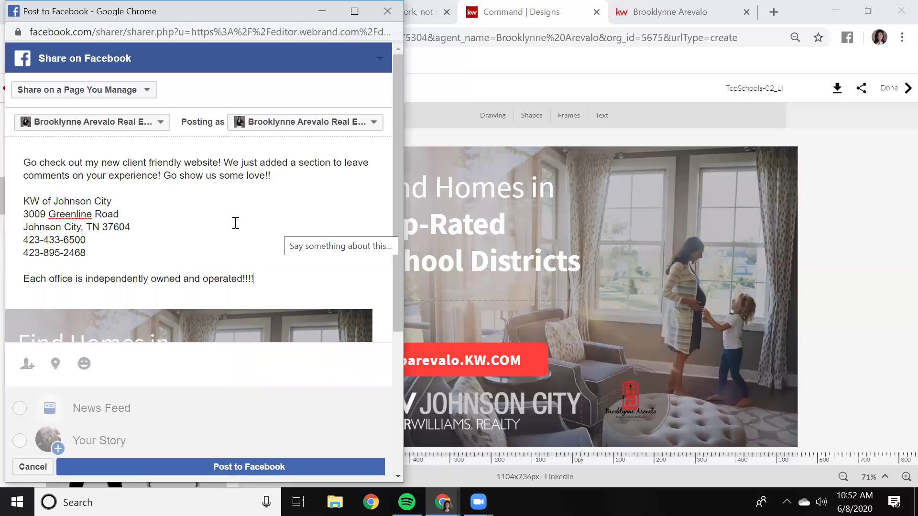
{"action": "scroll", "coordinate": [236, 223], "scroll_direction": "down", "scroll_amount": 3}
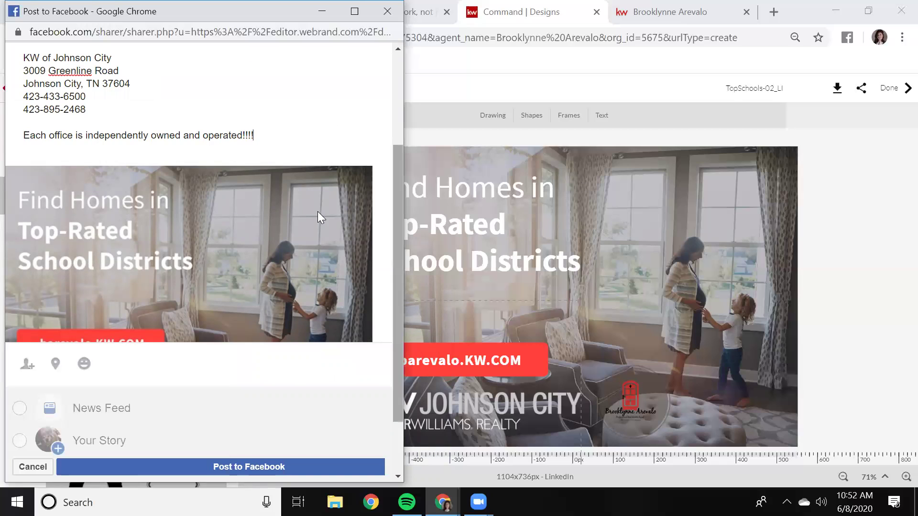
{"action": "scroll", "coordinate": [299, 247], "scroll_direction": "down", "scroll_amount": 2}
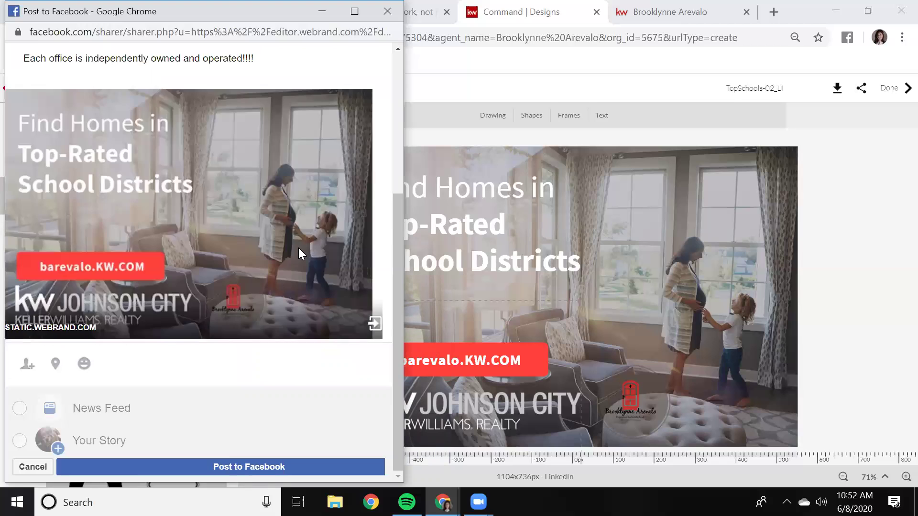
{"action": "scroll", "coordinate": [282, 335], "scroll_direction": "up", "scroll_amount": 5}
{"action": "scroll", "coordinate": [282, 379], "scroll_direction": "down", "scroll_amount": 4}
{"action": "scroll", "coordinate": [285, 380], "scroll_direction": "up", "scroll_amount": 4}
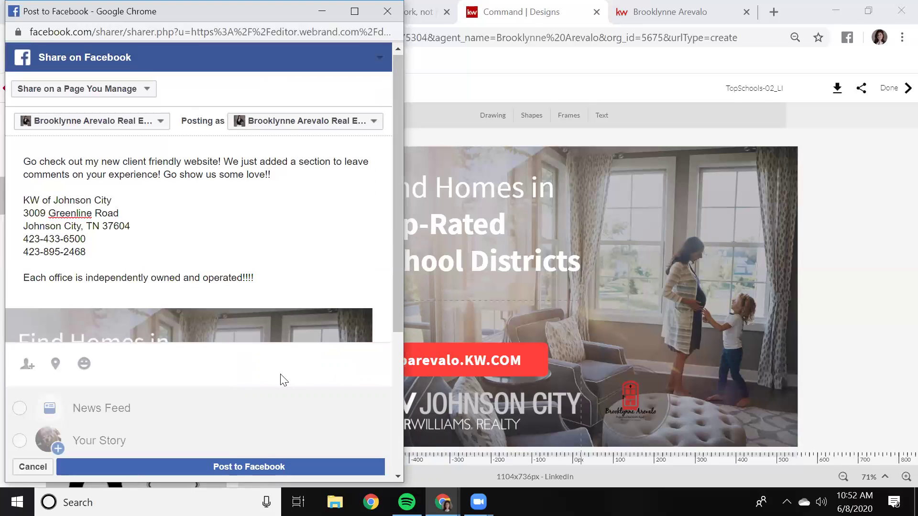
Publish the post to the business page, then load facebook.com in a new Chrome tab
{"action": "left_click", "coordinate": [243, 467]}
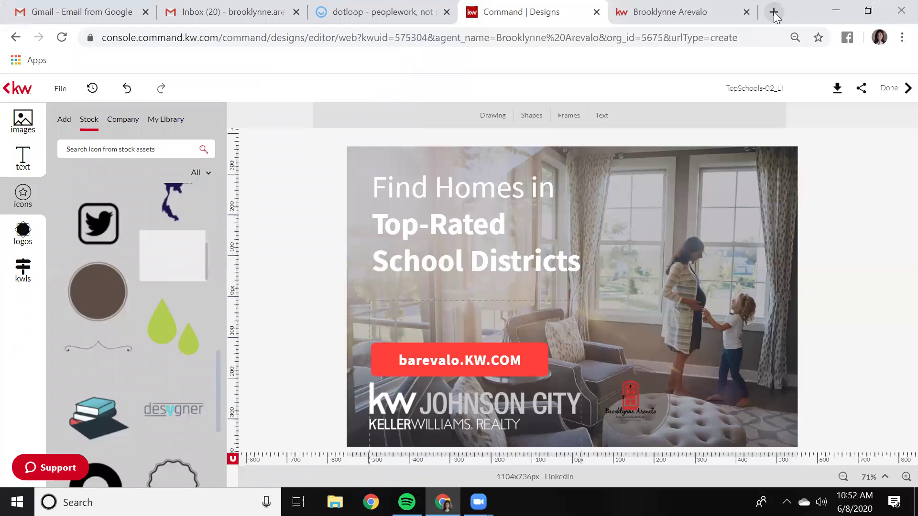
{"action": "left_click", "coordinate": [774, 11]}
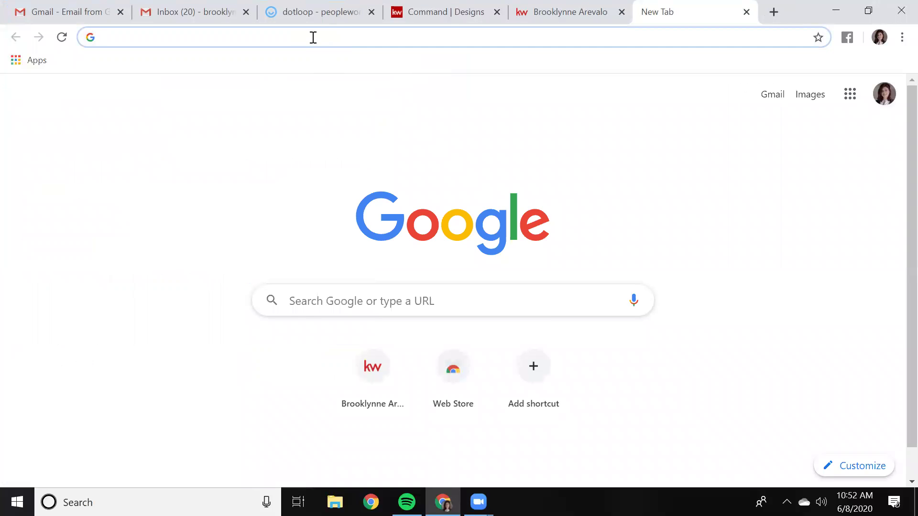
{"action": "type", "text": "face"}
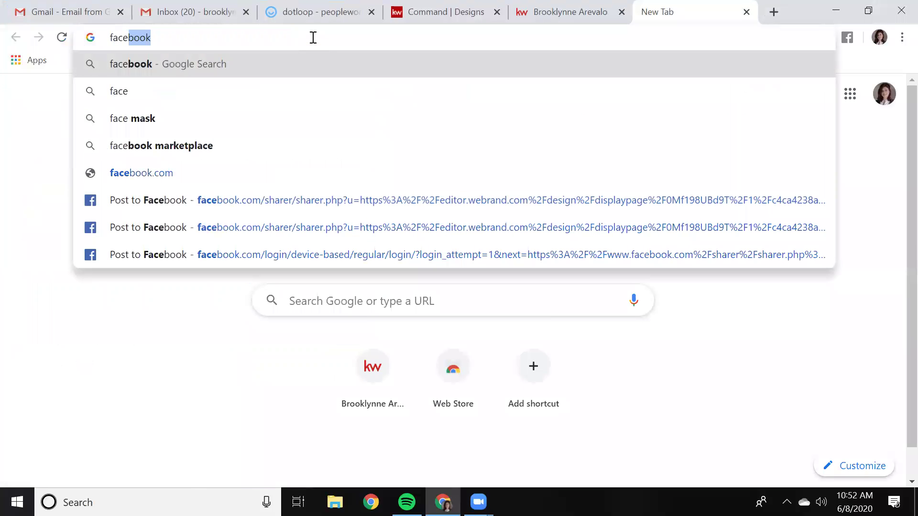
{"action": "type", "text": "book"}
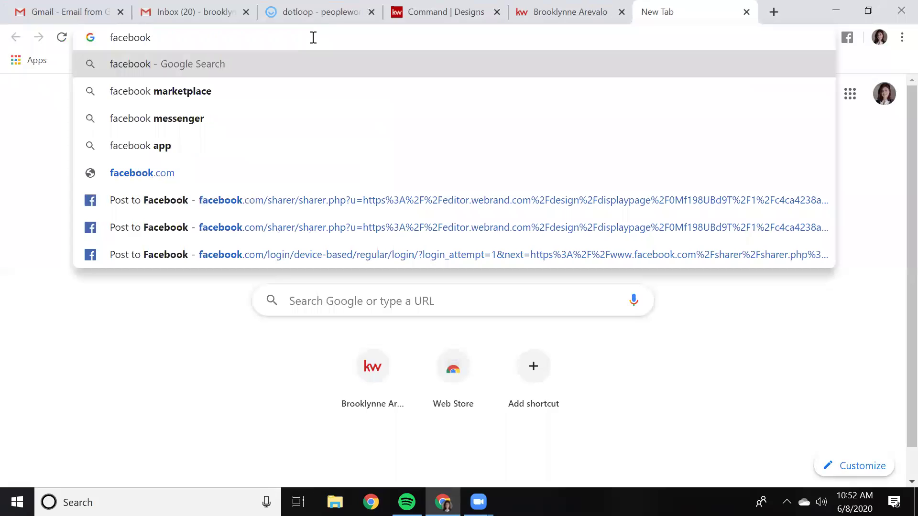
{"action": "type", "text": ".com"}
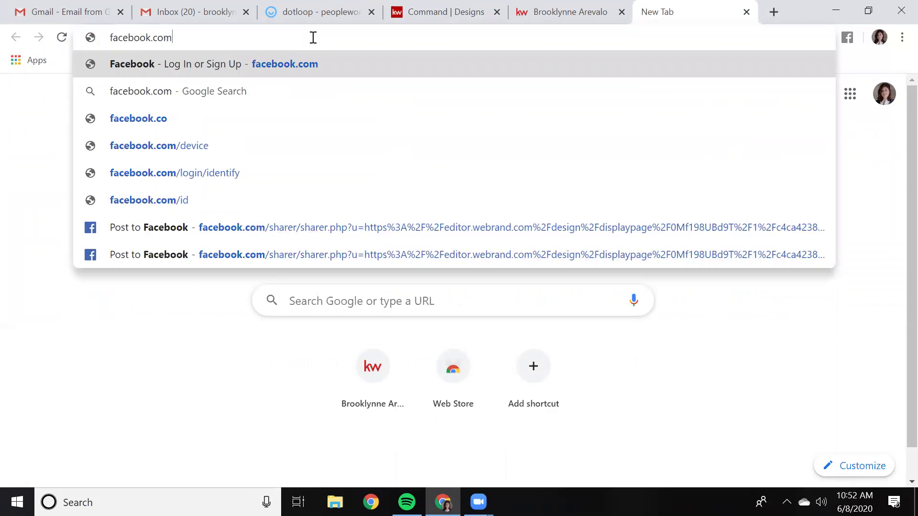
{"action": "key", "text": "Return"}
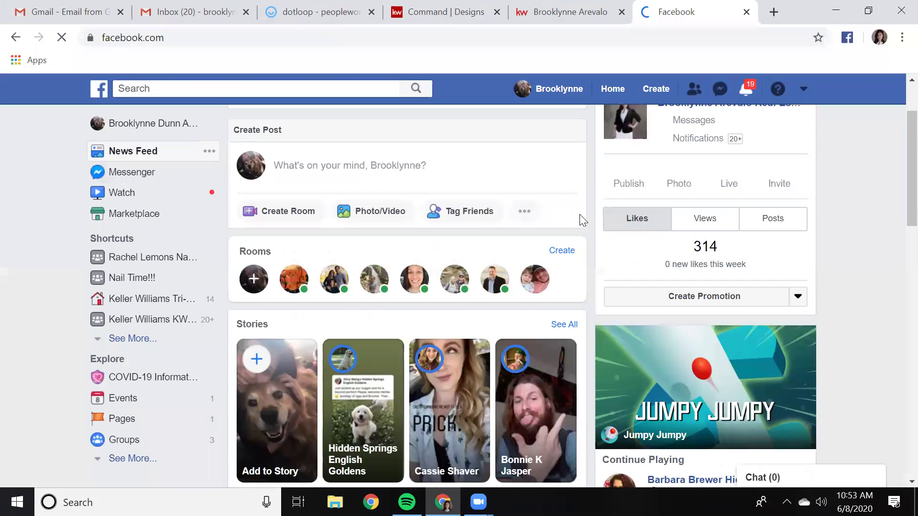
Go to the real estate business Page from the account's list of managed pages
{"action": "scroll", "coordinate": [580, 215], "scroll_direction": "down", "scroll_amount": 3}
{"action": "scroll", "coordinate": [580, 215], "scroll_direction": "up", "scroll_amount": 4}
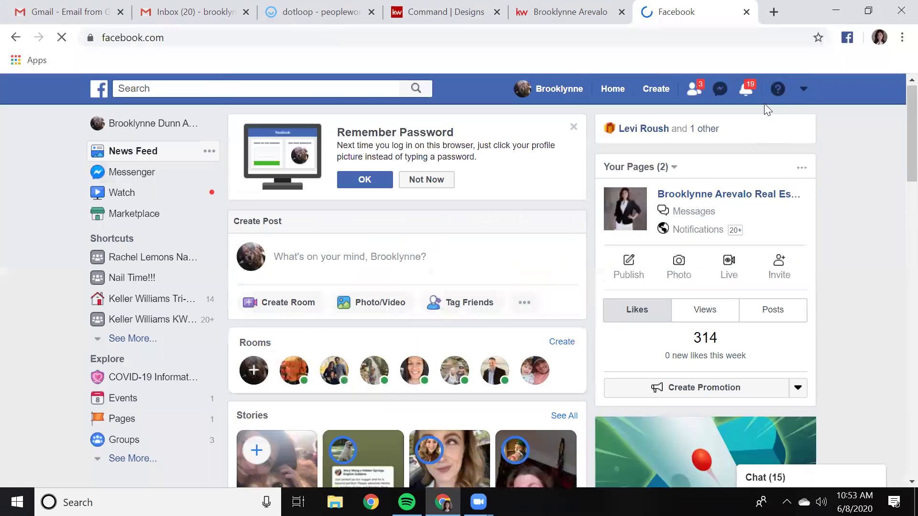
{"action": "left_click", "coordinate": [805, 92]}
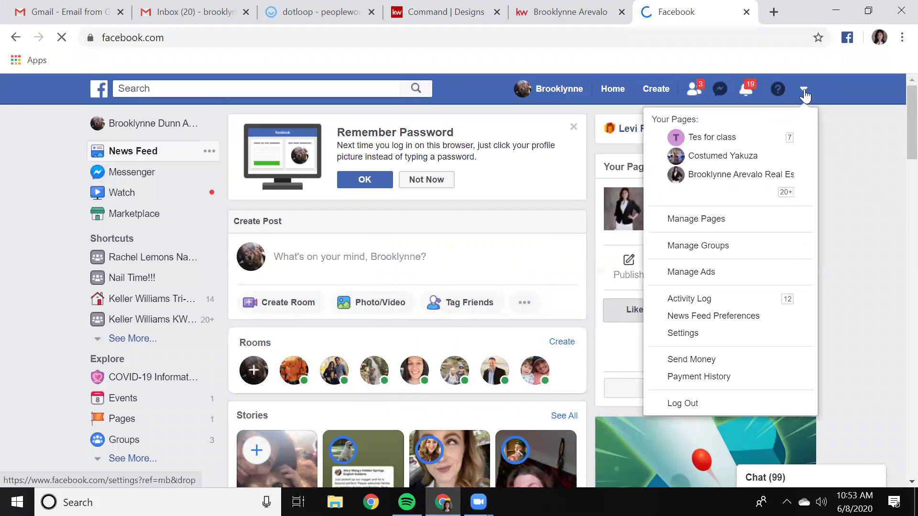
{"action": "left_click", "coordinate": [703, 176]}
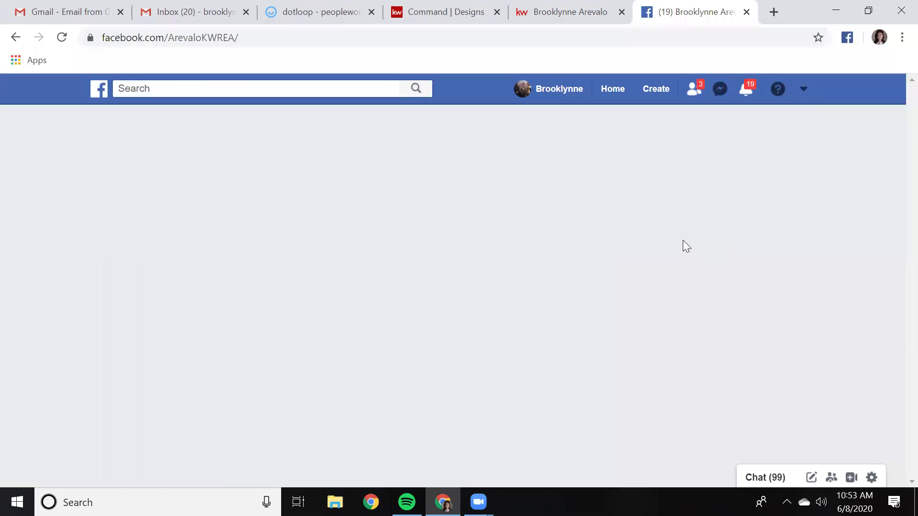
Scroll down the Page to review the new Top-Rated School Districts post, then return to the top
{"action": "scroll", "coordinate": [683, 240], "scroll_direction": "down", "scroll_amount": 5}
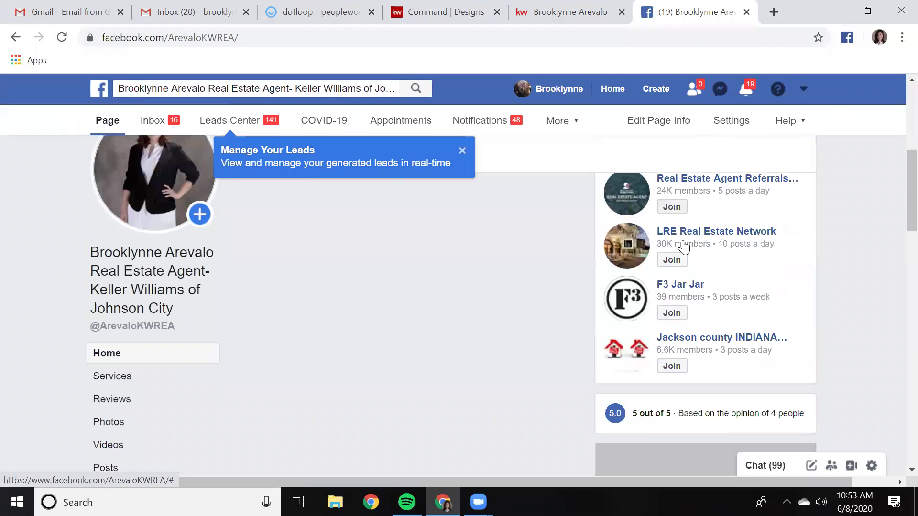
{"action": "scroll", "coordinate": [830, 259], "scroll_direction": "down", "scroll_amount": 3}
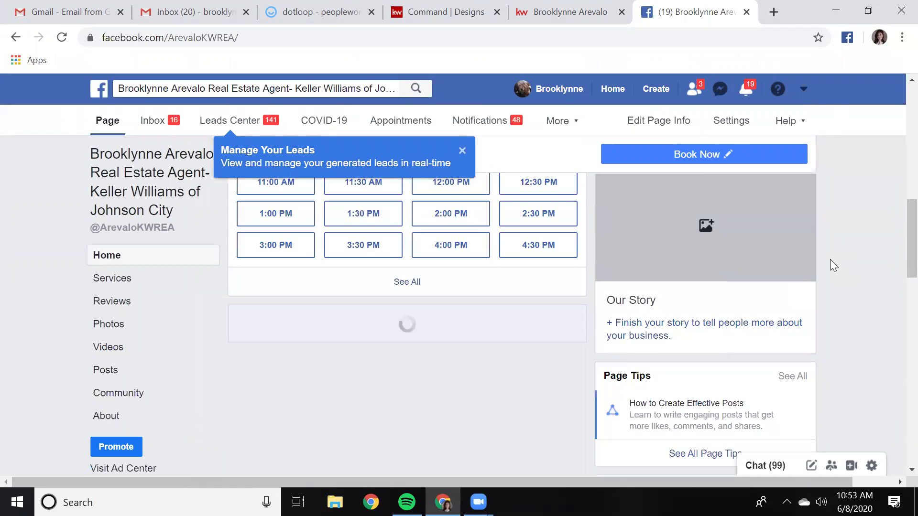
{"action": "scroll", "coordinate": [831, 261], "scroll_direction": "down", "scroll_amount": 5}
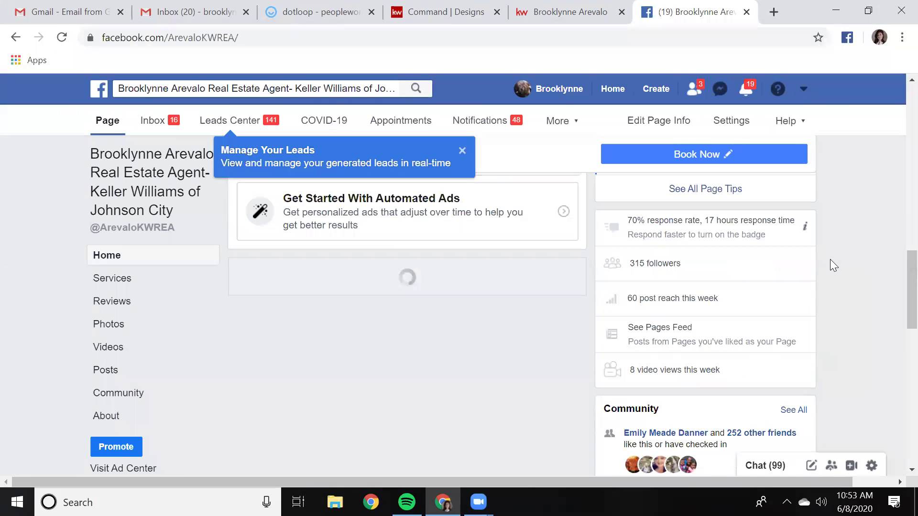
{"action": "scroll", "coordinate": [830, 259], "scroll_direction": "down", "scroll_amount": 1}
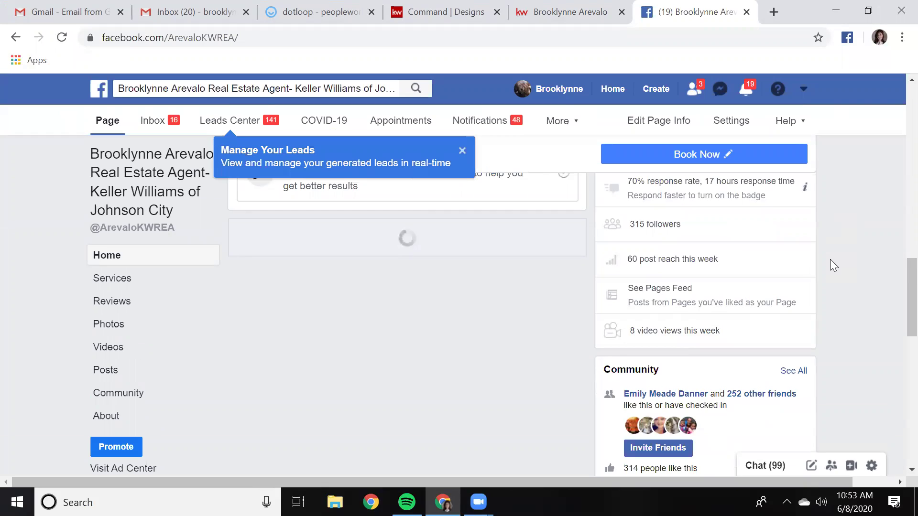
{"action": "scroll", "coordinate": [830, 259], "scroll_direction": "down", "scroll_amount": 10}
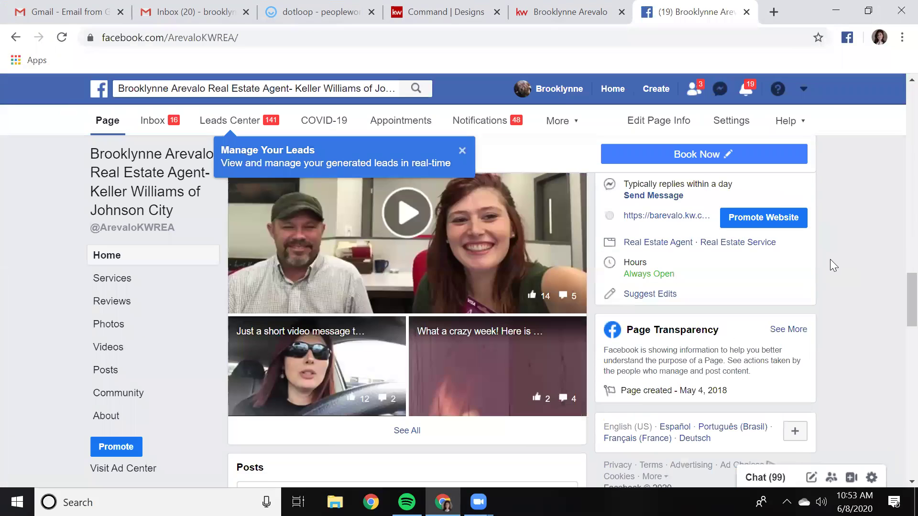
{"action": "scroll", "coordinate": [830, 259], "scroll_direction": "down", "scroll_amount": 15}
{"action": "scroll", "coordinate": [830, 260], "scroll_direction": "down", "scroll_amount": 3}
{"action": "scroll", "coordinate": [830, 261], "scroll_direction": "up", "scroll_amount": 3}
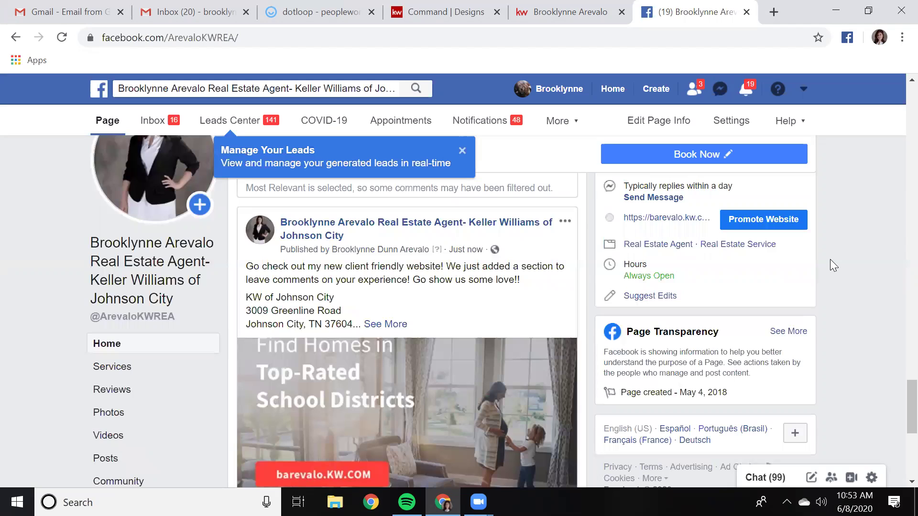
{"action": "scroll", "coordinate": [831, 262], "scroll_direction": "down", "scroll_amount": 3}
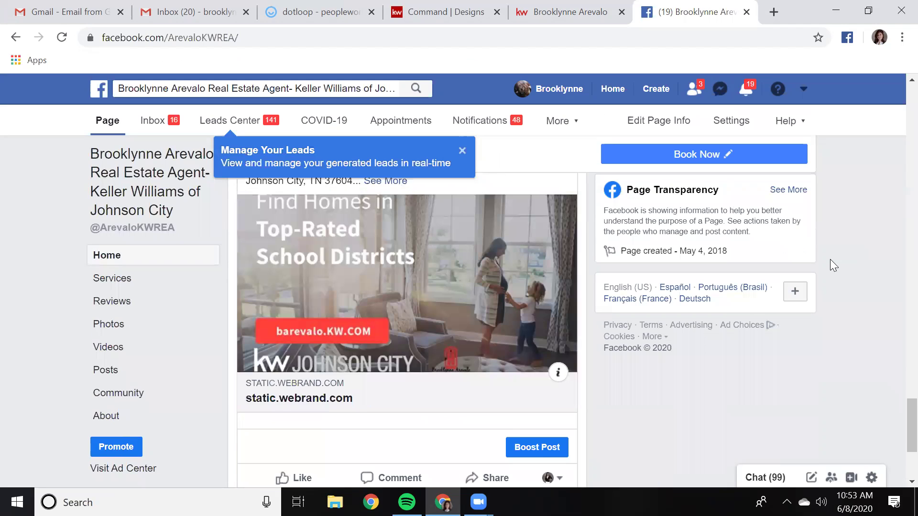
{"action": "scroll", "coordinate": [831, 259], "scroll_direction": "down", "scroll_amount": 4}
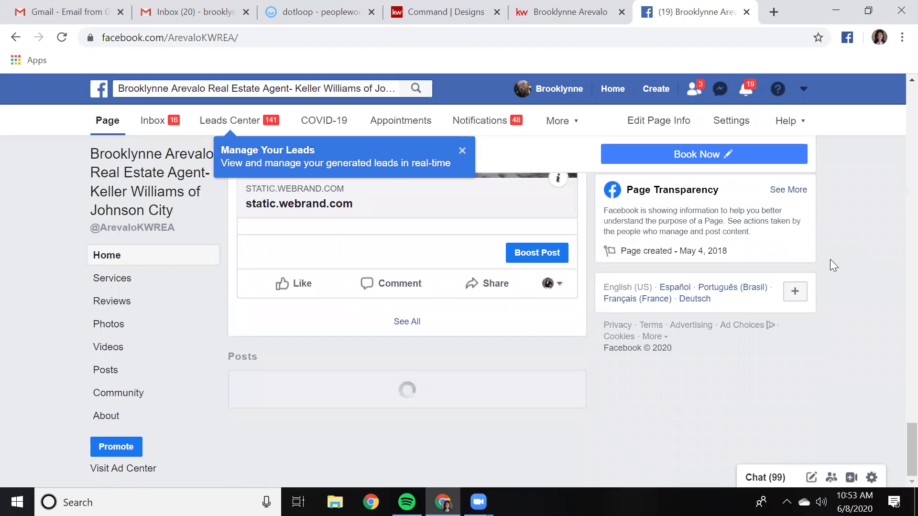
{"action": "scroll", "coordinate": [830, 259], "scroll_direction": "down", "scroll_amount": 3}
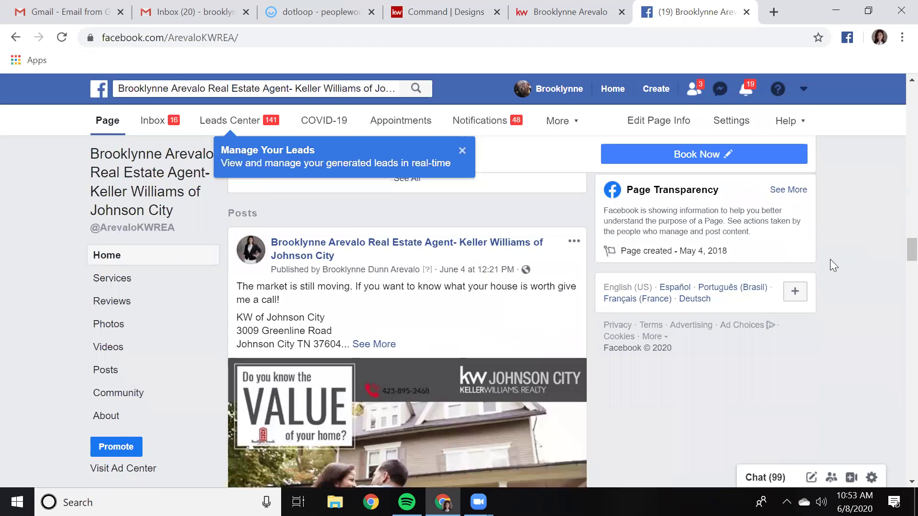
{"action": "scroll", "coordinate": [830, 259], "scroll_direction": "down", "scroll_amount": 4}
{"action": "scroll", "coordinate": [831, 259], "scroll_direction": "up", "scroll_amount": 5}
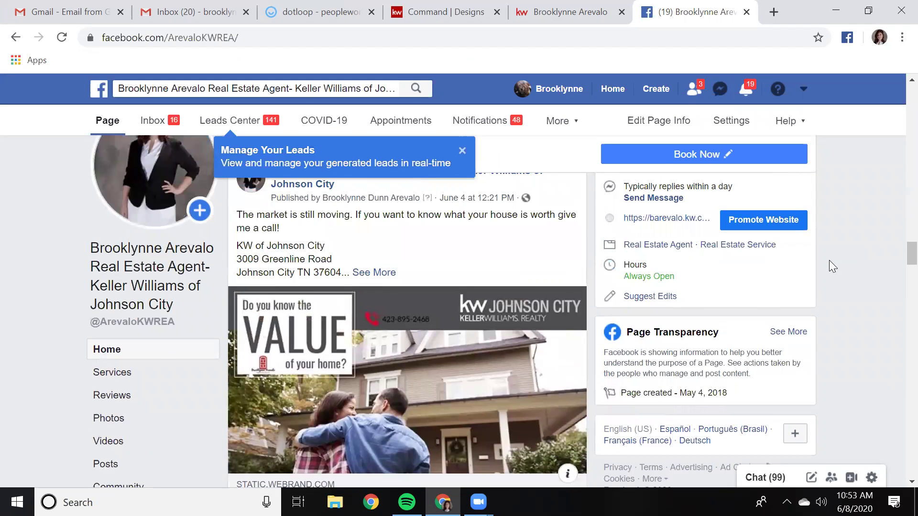
{"action": "scroll", "coordinate": [829, 260], "scroll_direction": "up", "scroll_amount": 15}
{"action": "scroll", "coordinate": [824, 263], "scroll_direction": "up", "scroll_amount": 8}
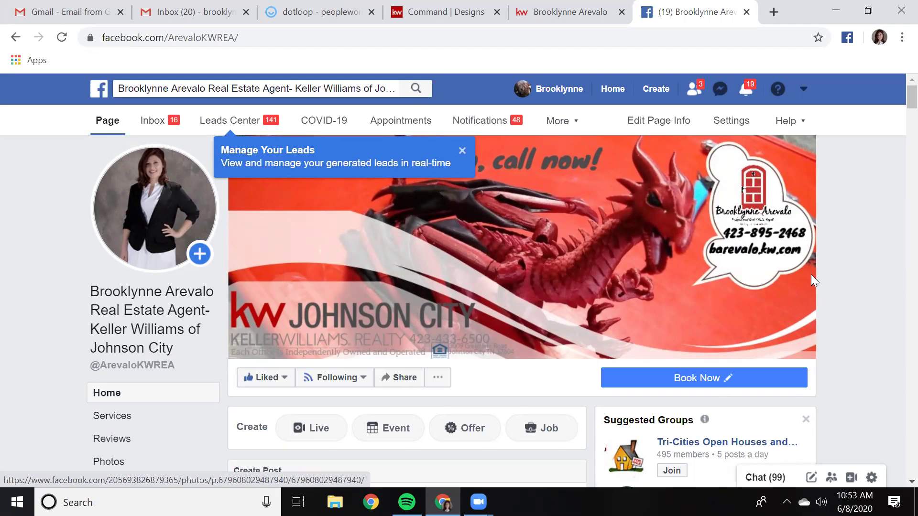
Follow the KW agent website's Facebook menu link, then return to the Command design editor tab
{"action": "left_click", "coordinate": [521, 10]}
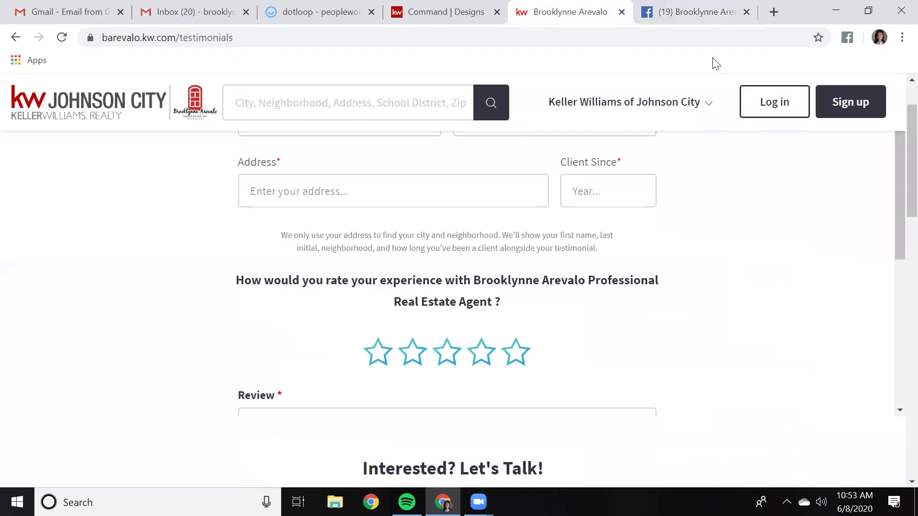
{"action": "left_click", "coordinate": [706, 106]}
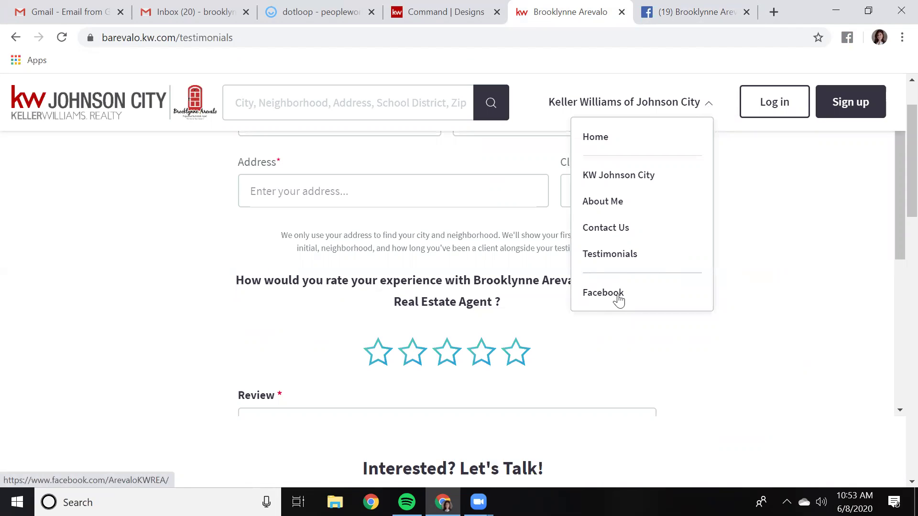
{"action": "left_click", "coordinate": [603, 294]}
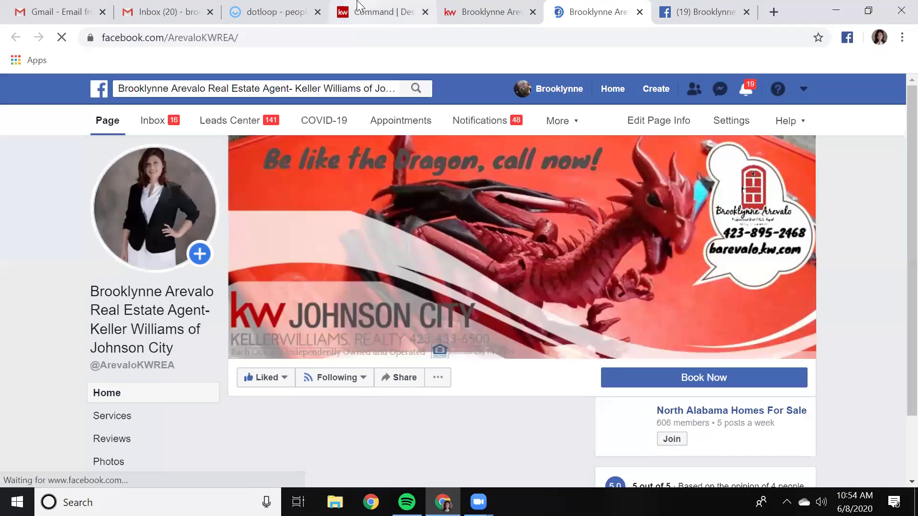
{"action": "left_click", "coordinate": [358, 5]}
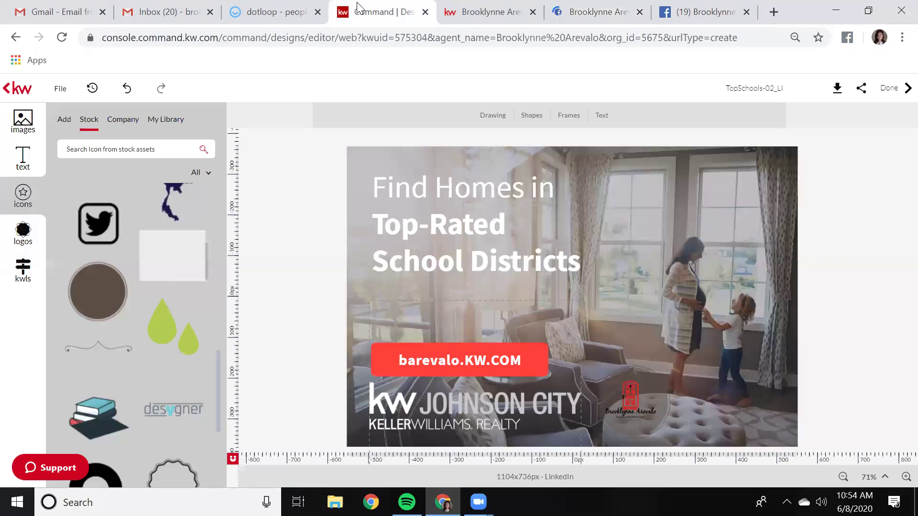
Leave the design editor and open Settings > Connect Settings > Marketing Profile
{"action": "left_click", "coordinate": [893, 88]}
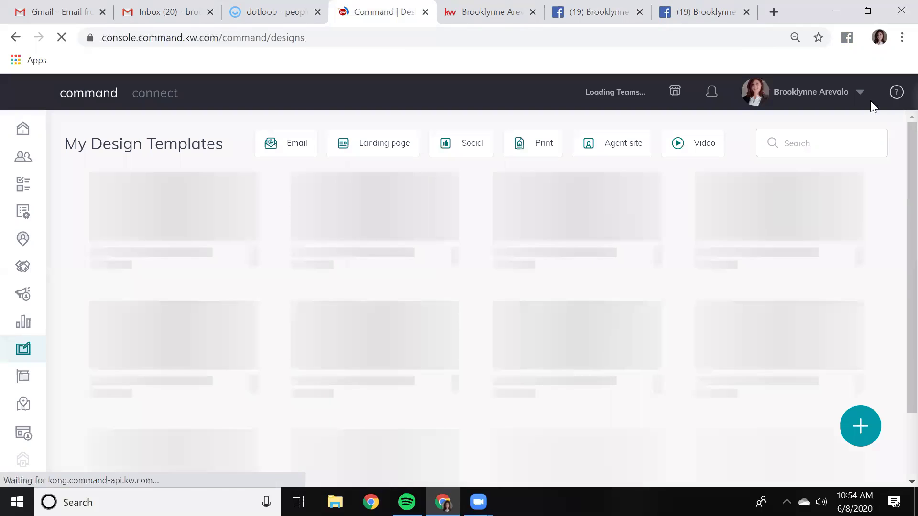
{"action": "left_click", "coordinate": [858, 93]}
{"action": "left_click", "coordinate": [822, 159]}
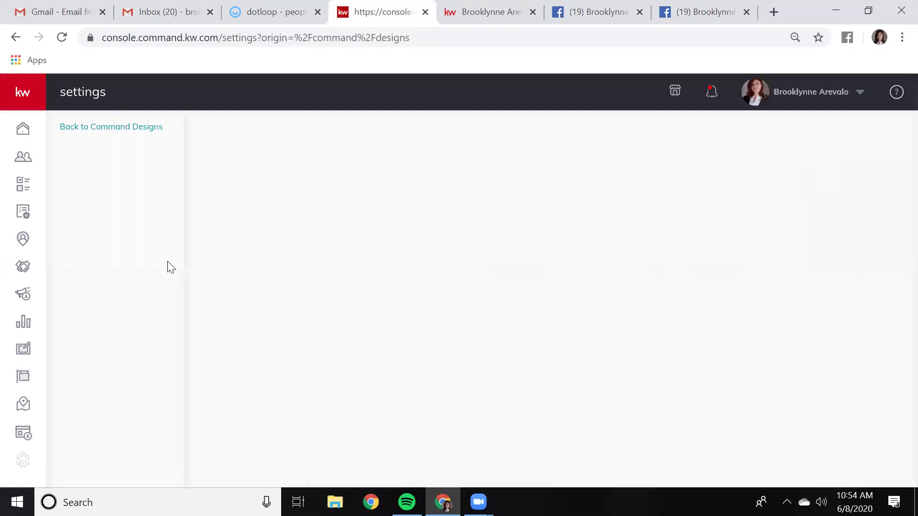
{"action": "left_click", "coordinate": [111, 225]}
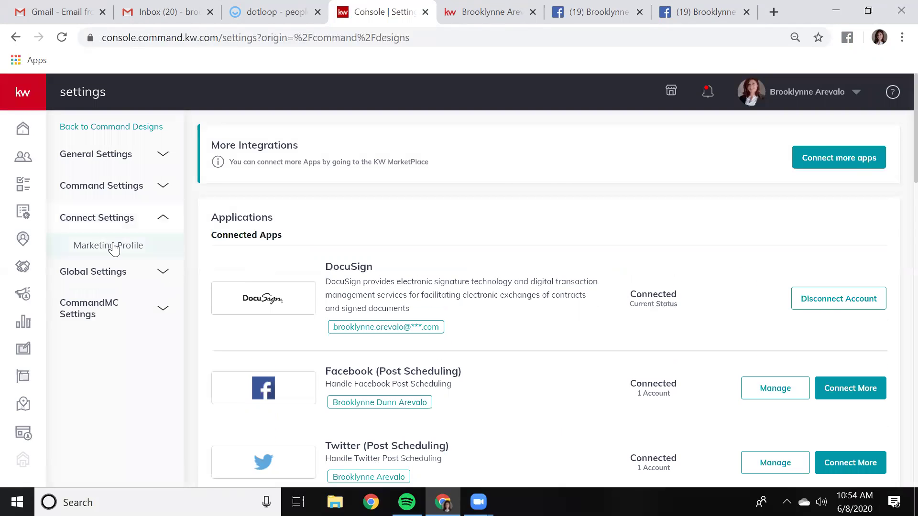
{"action": "left_click", "coordinate": [113, 245]}
In the Social section, confirm the Facebook link and check the empty Twitter and Instagram fields
{"action": "scroll", "coordinate": [629, 295], "scroll_direction": "down", "scroll_amount": 20}
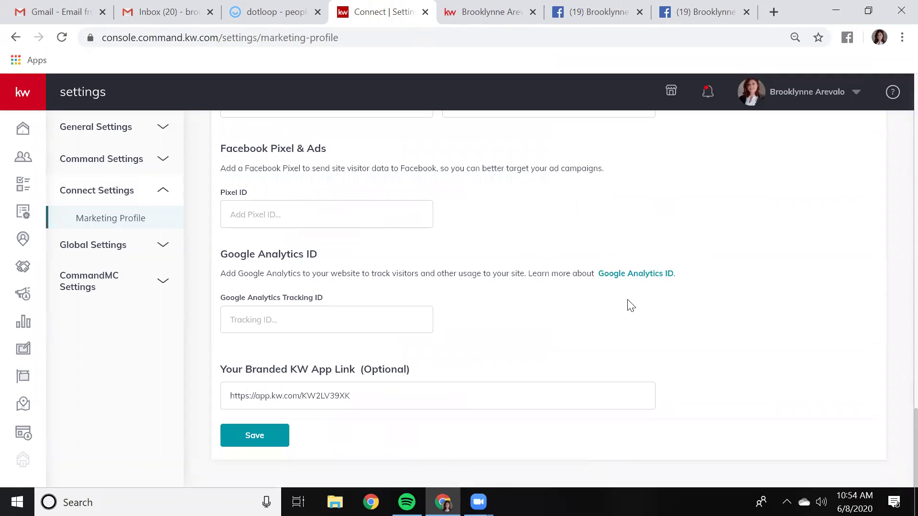
{"action": "scroll", "coordinate": [629, 305], "scroll_direction": "up", "scroll_amount": 6}
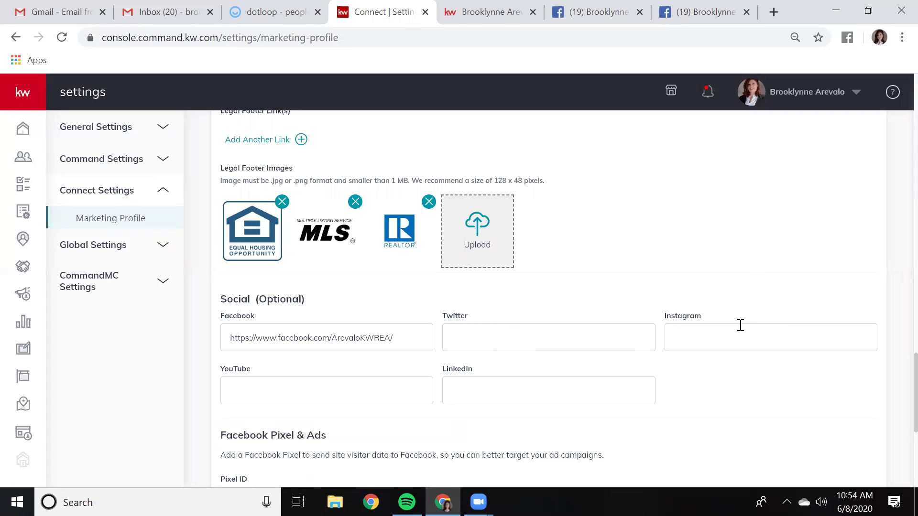
{"action": "left_click", "coordinate": [481, 337]}
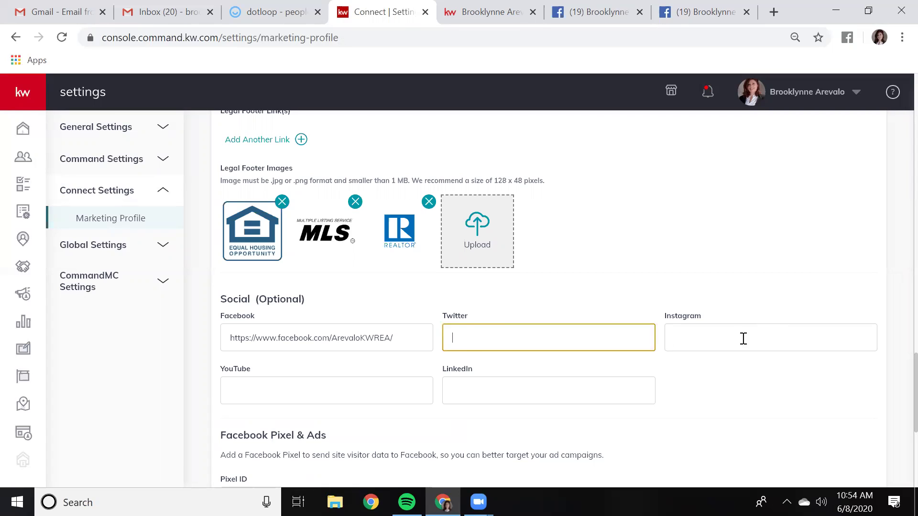
{"action": "left_click", "coordinate": [733, 331]}
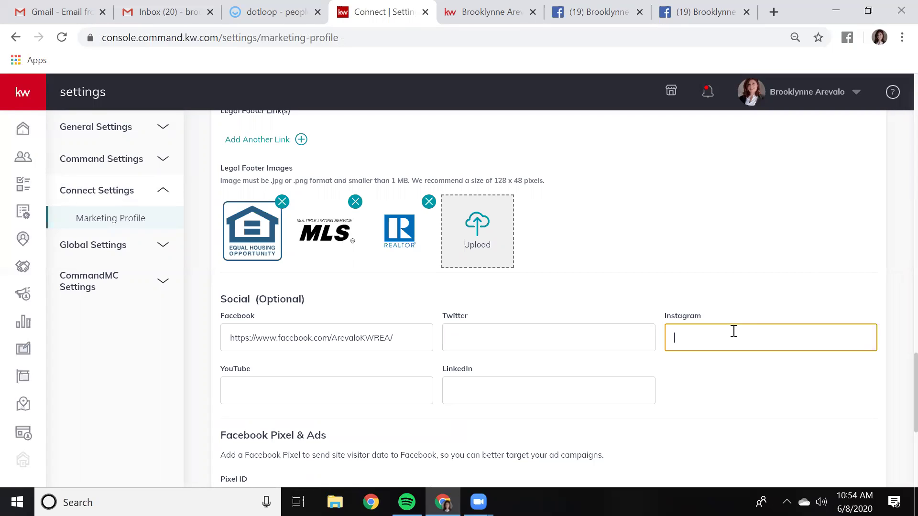